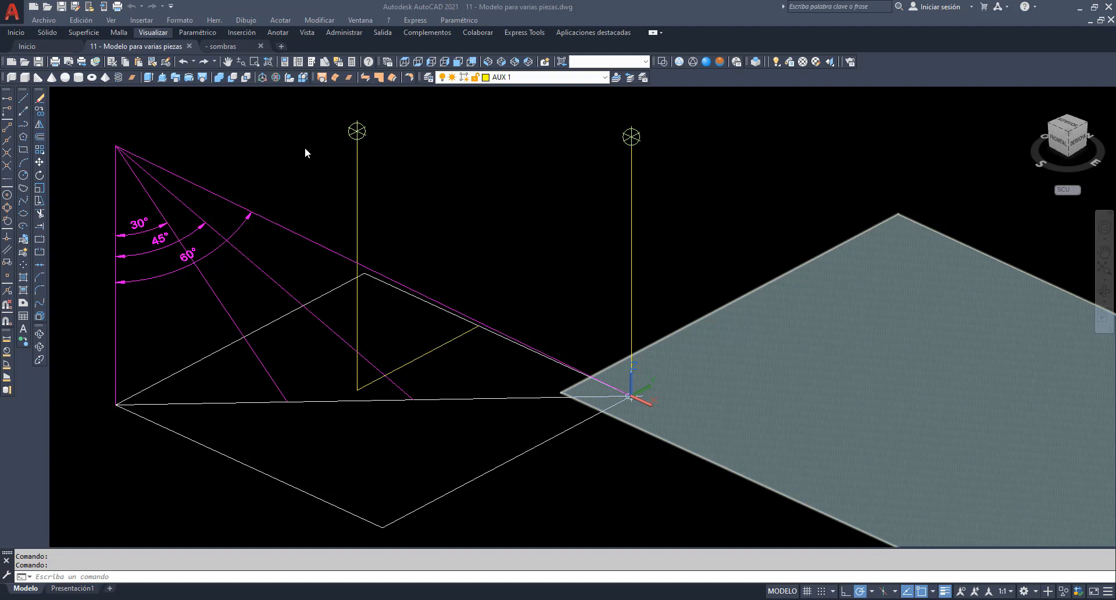
- In the sombras drawing, copy the upper-left stepped solid with its lower-left corner as base point
click(216, 50)
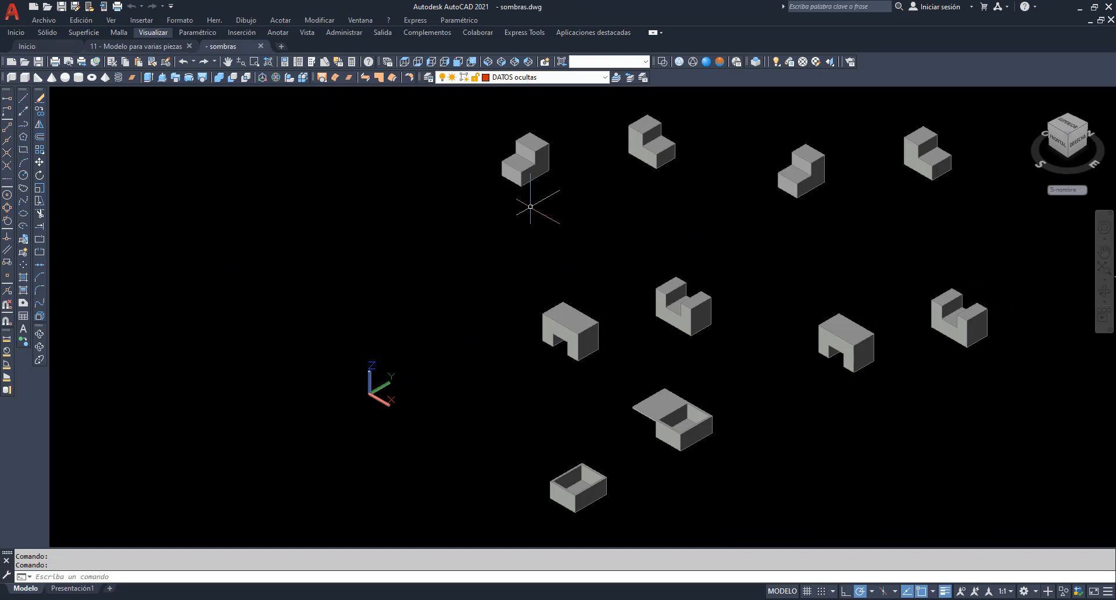
click(81, 20)
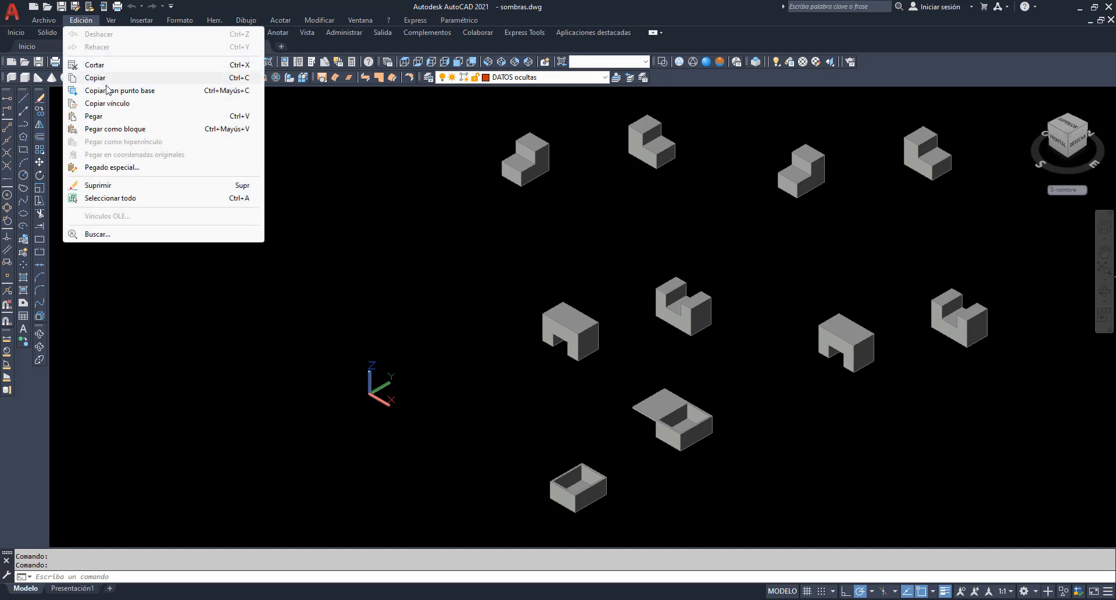
click(108, 78)
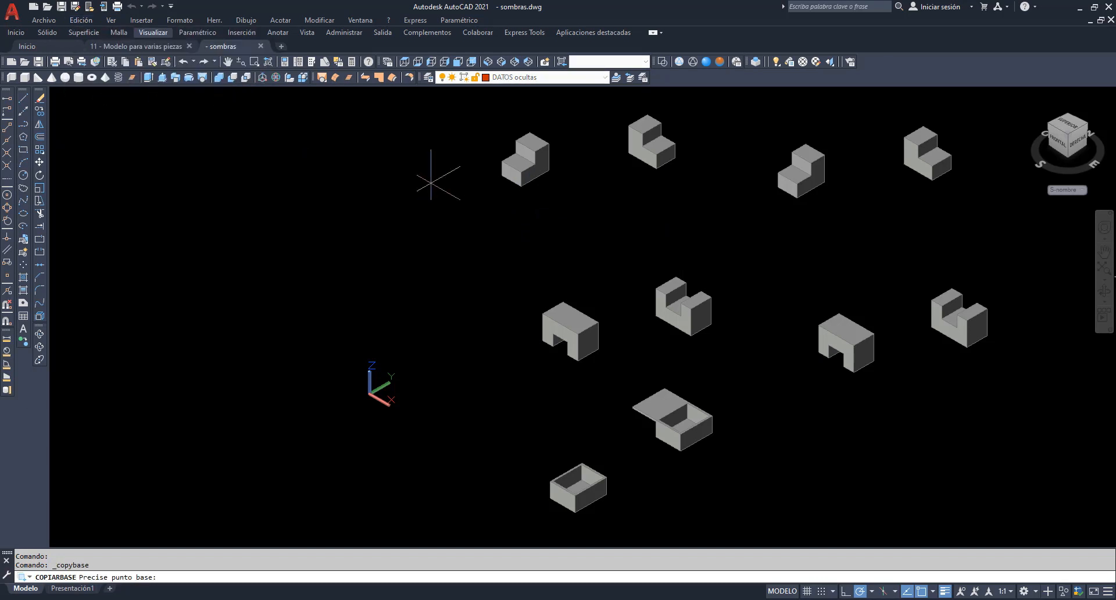
click(502, 175)
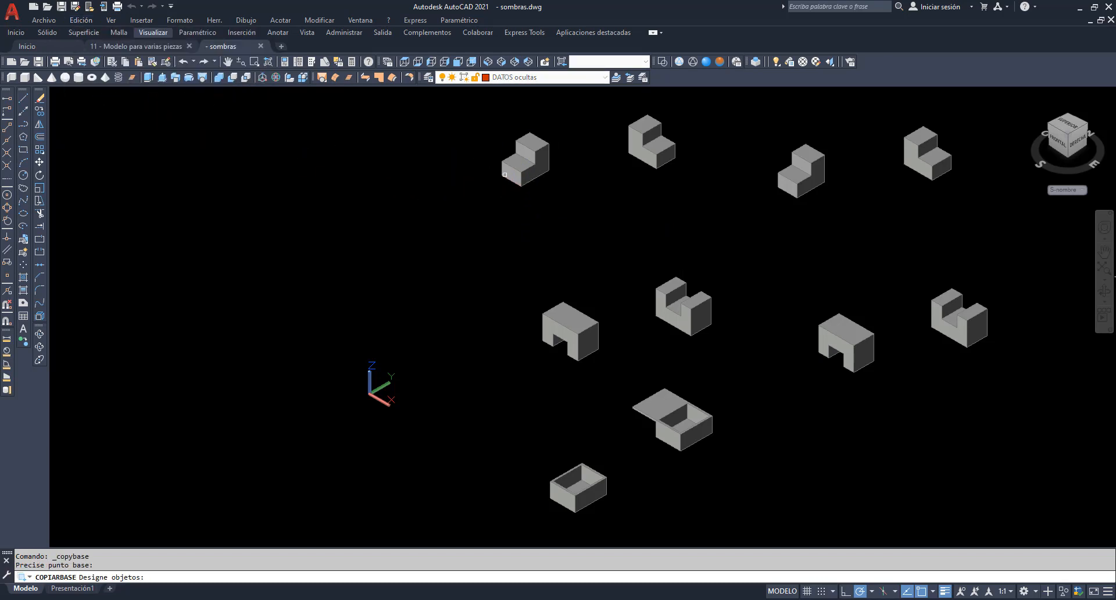
click(509, 174)
key(Return)
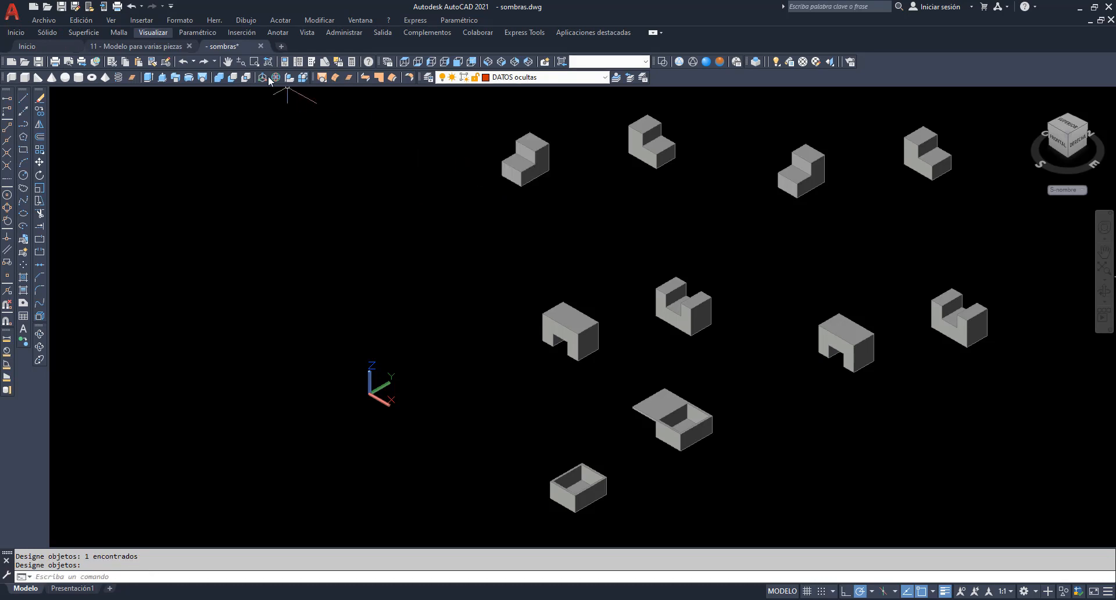
- Paste the copied solid as AutoCAD entities into 11 - Modelo para varias piezas, inserting it at the UCS origin
click(142, 46)
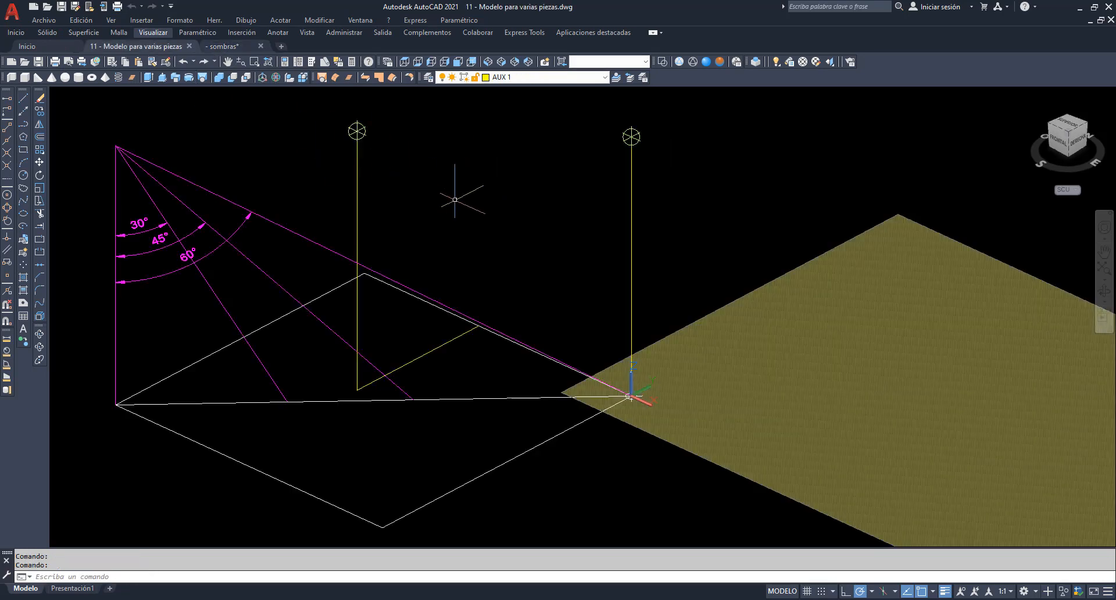
click(81, 20)
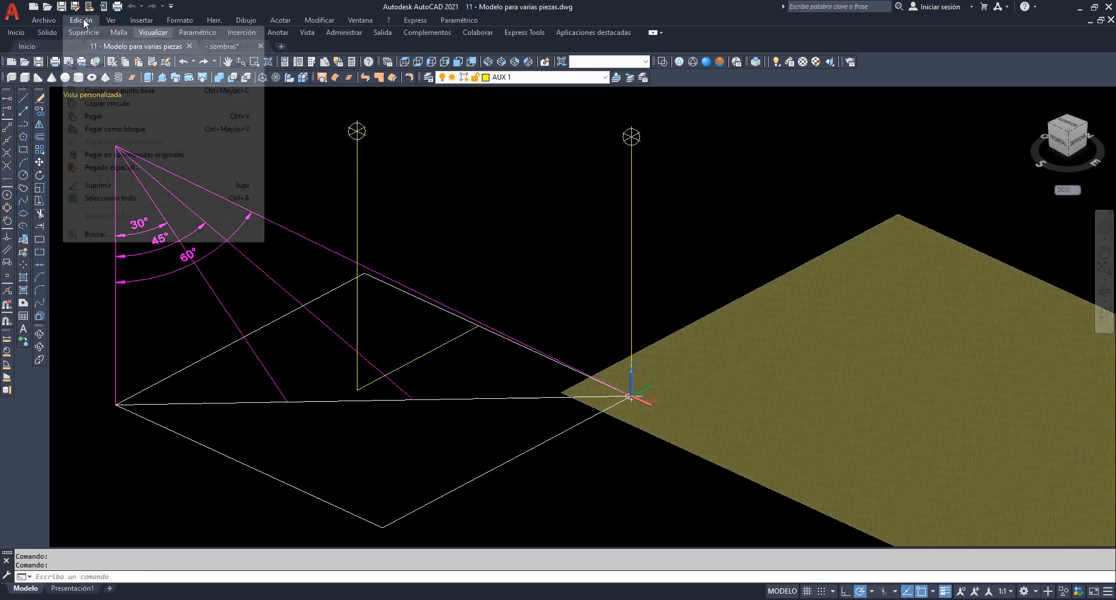
click(105, 167)
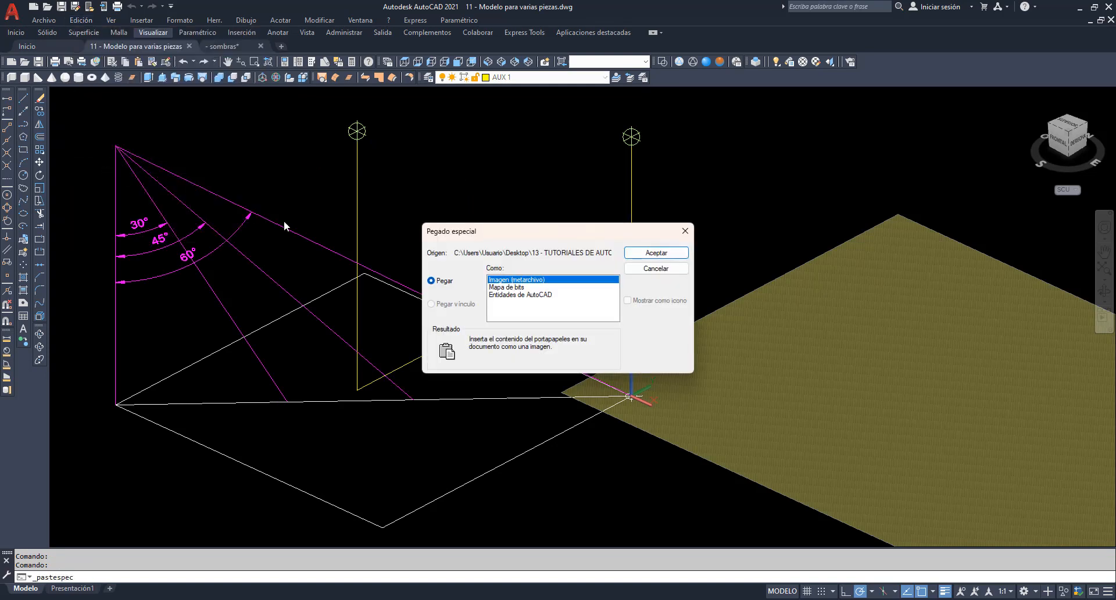
click(551, 294)
click(656, 252)
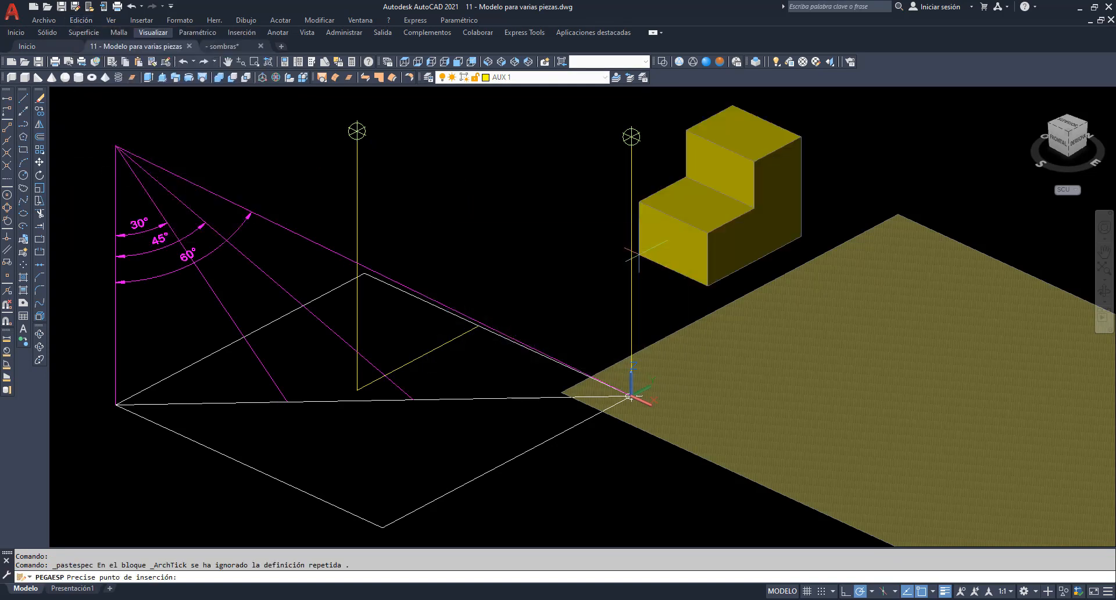
click(622, 410)
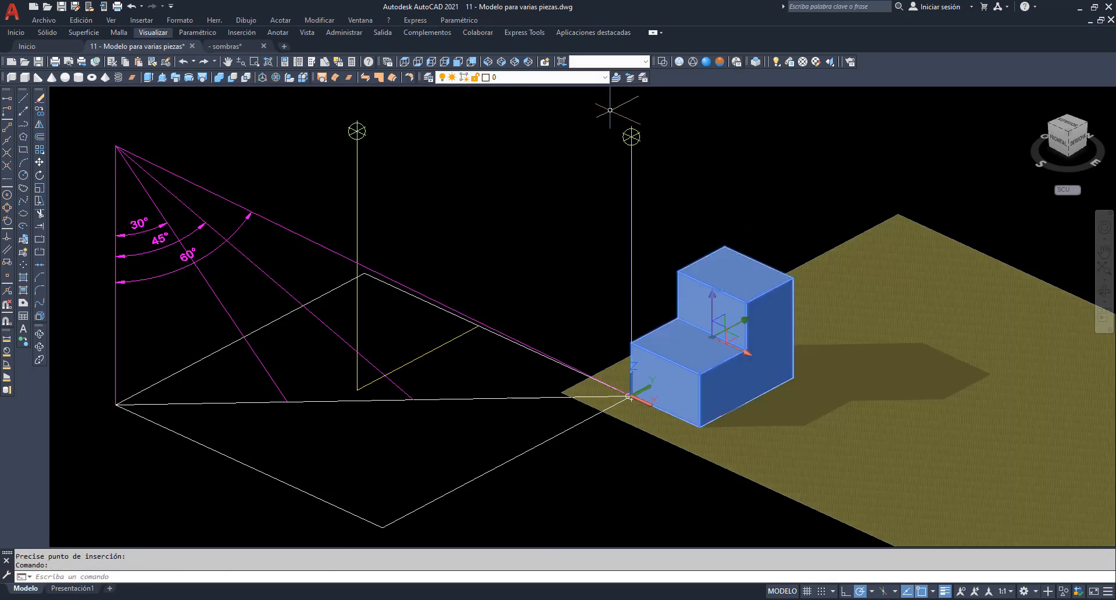
- Assign the pasted stepped solid to the DATOS layer and clear the selection
click(604, 78)
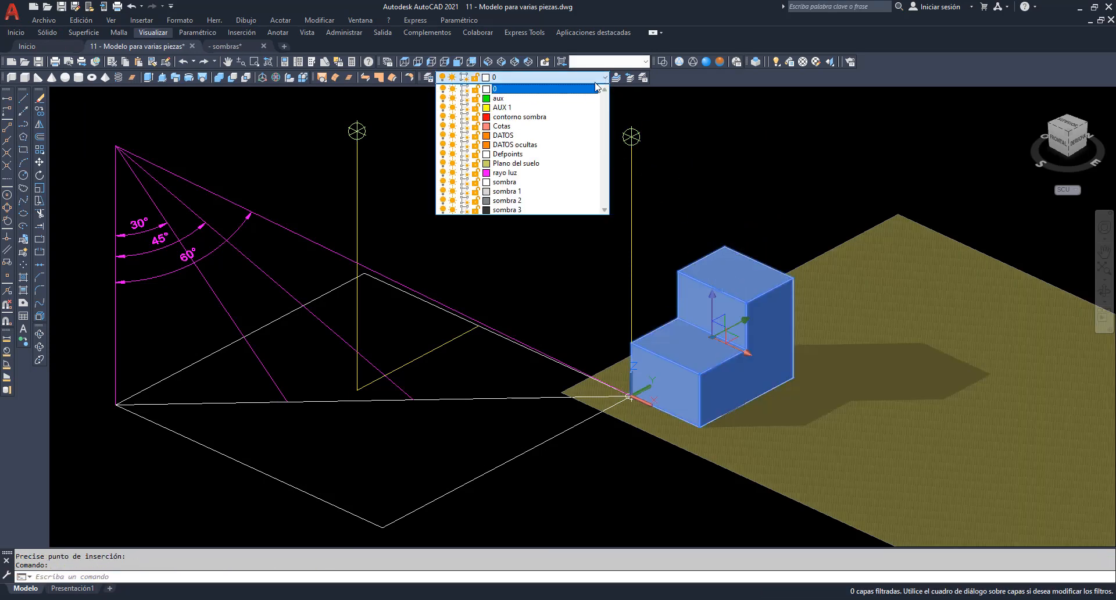
click(511, 137)
key(Escape)
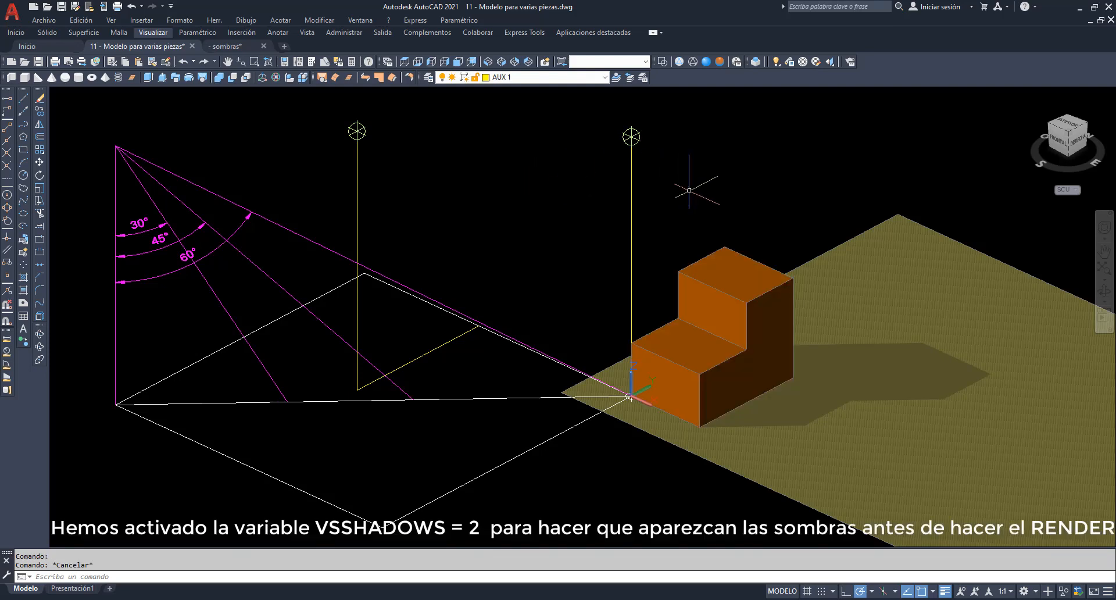
- Review the properties of the three distant lights and both point lights in the model's light list
click(788, 63)
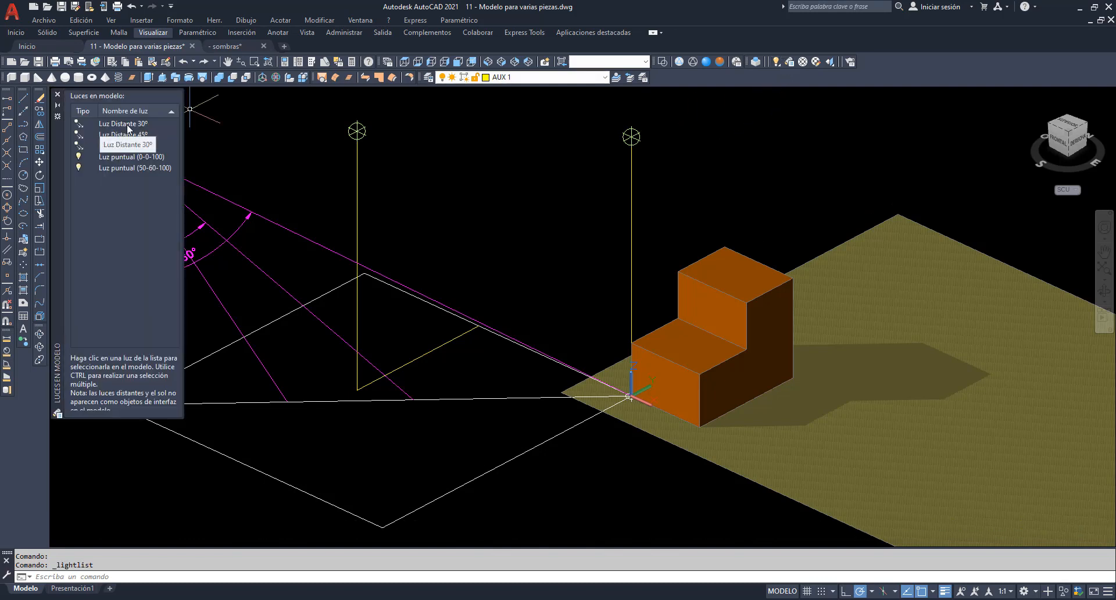
double_click(127, 125)
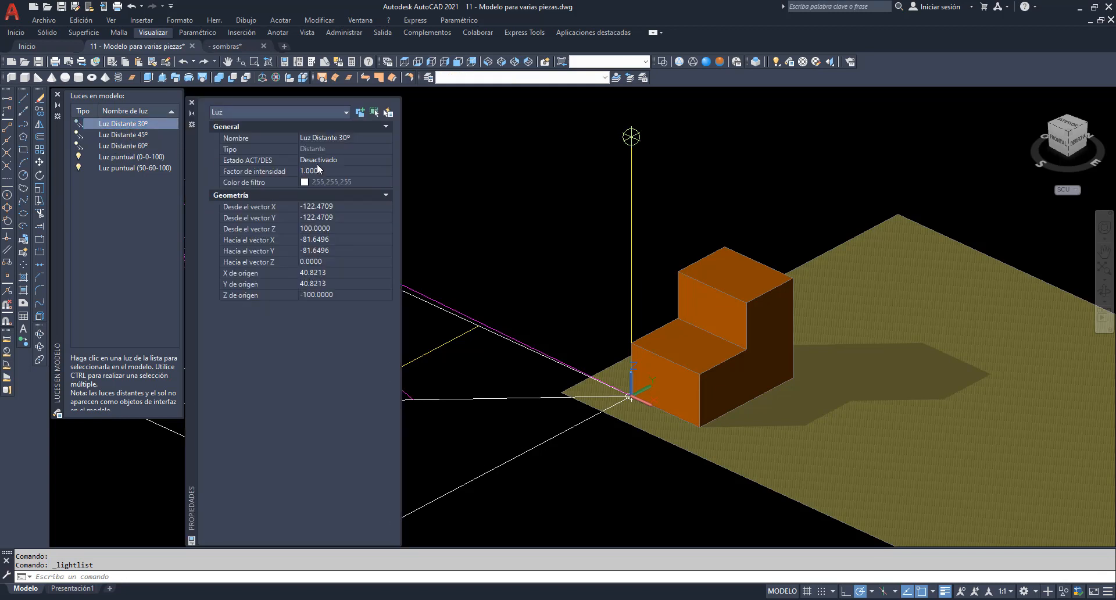
click(135, 136)
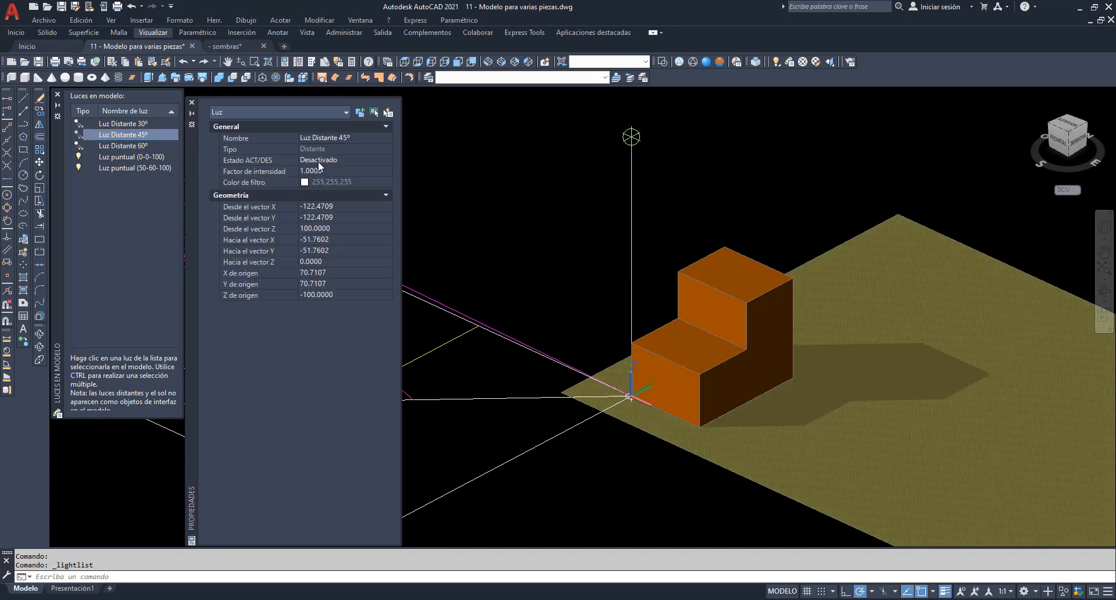
click(131, 146)
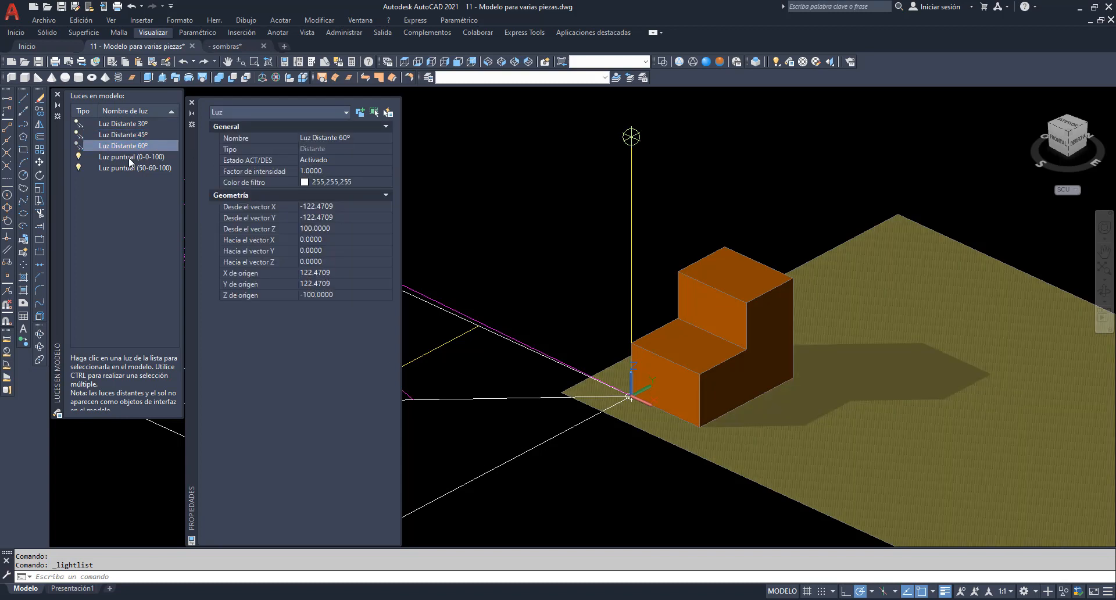
click(130, 157)
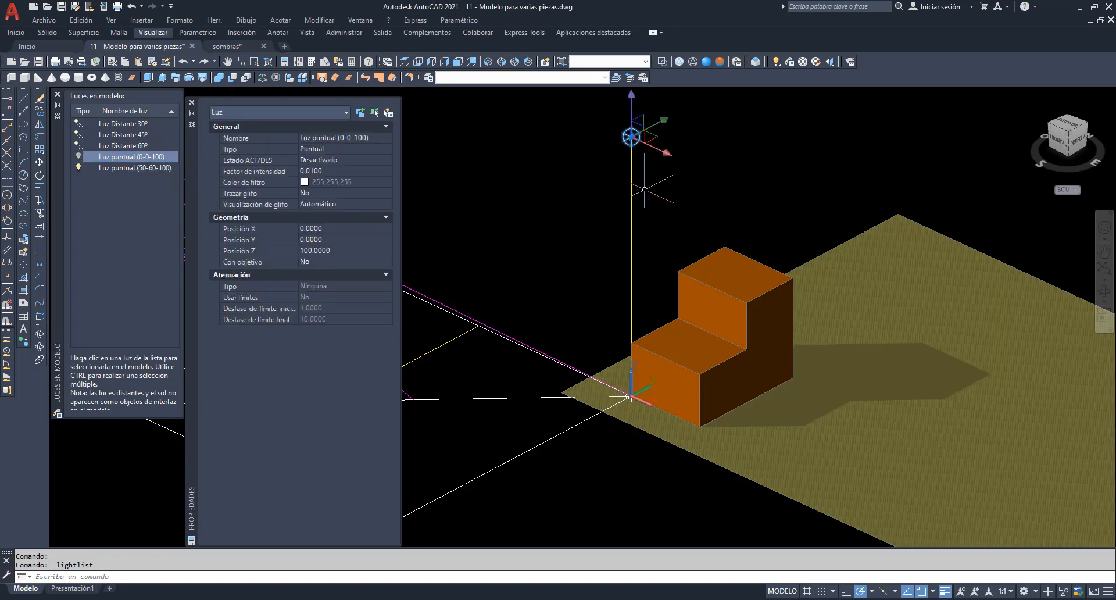
click(159, 170)
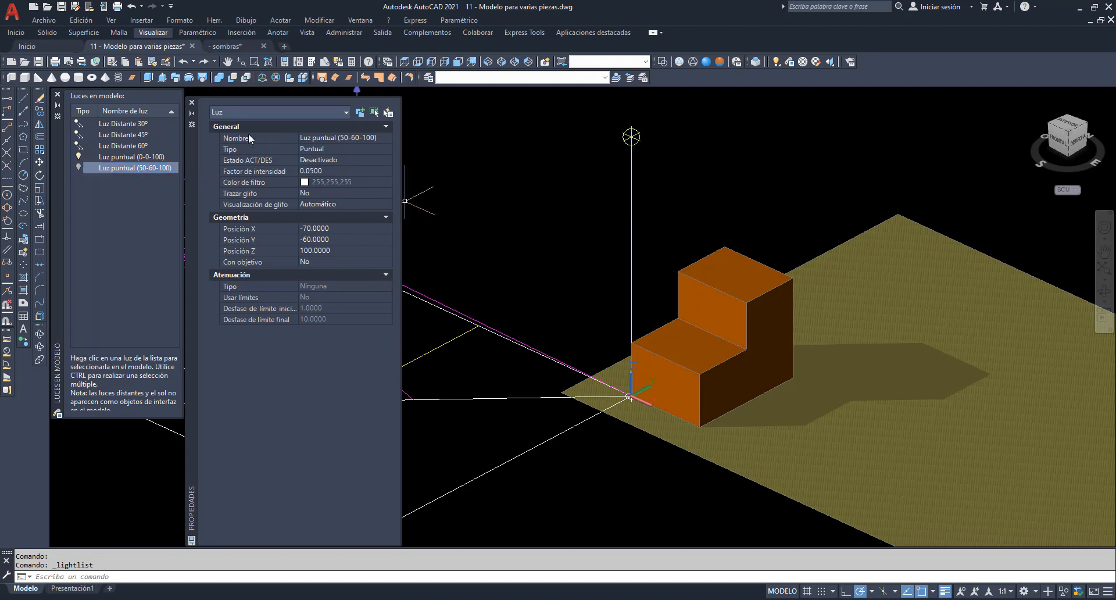
mouse_move(192, 147)
mouse_down()
mouse_move(274, 170)
mouse_move(341, 220)
mouse_move(262, 162)
mouse_move(214, 151)
mouse_up()
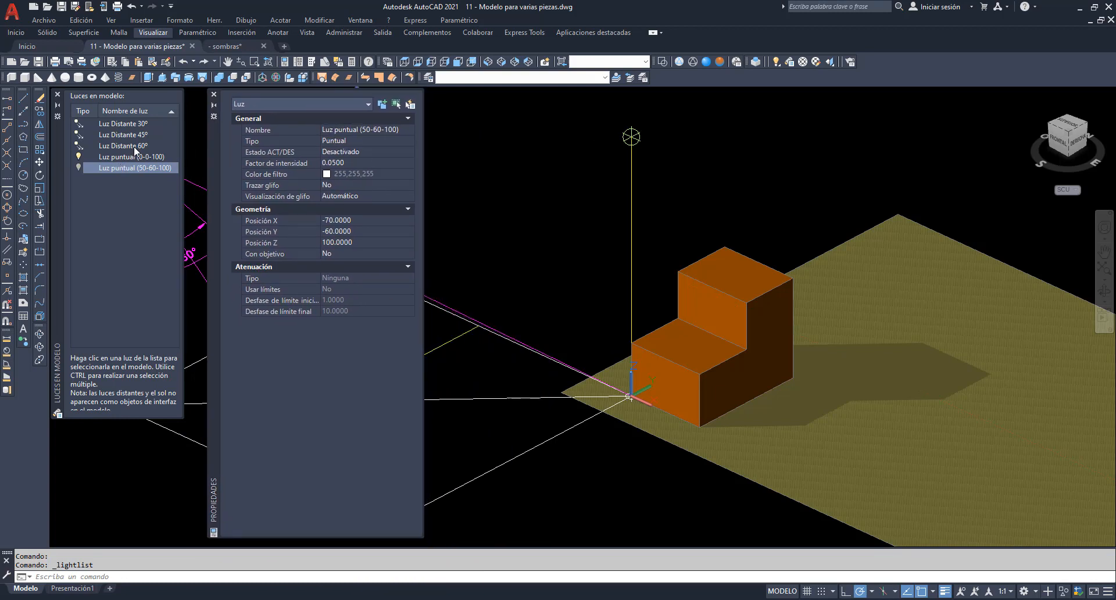
- Set the on/off state of Luz Distante 30º to Activado
click(138, 124)
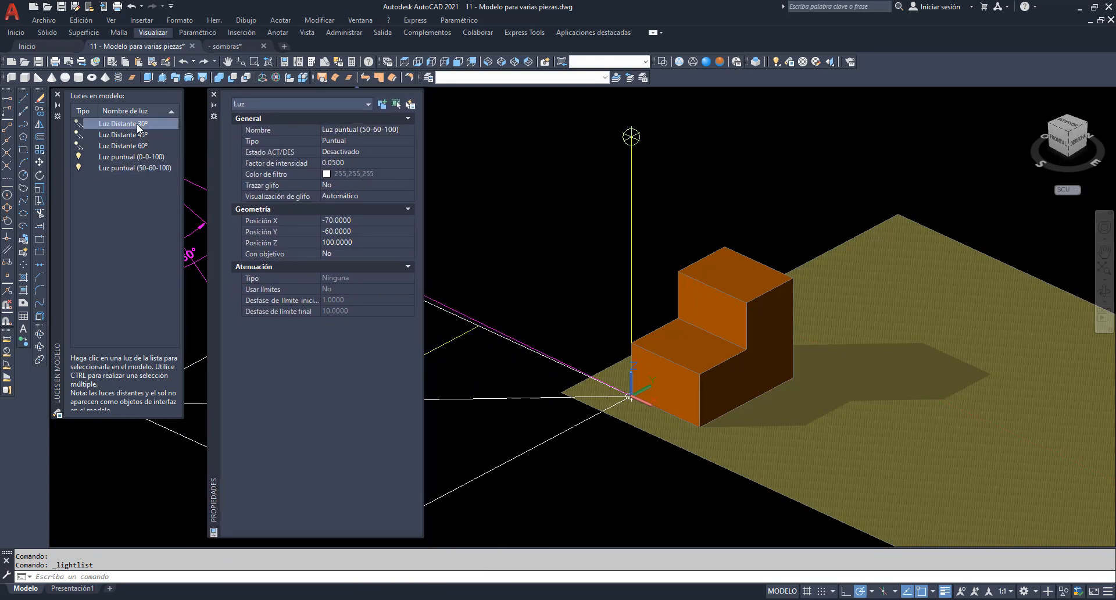
click(385, 150)
click(409, 152)
click(394, 160)
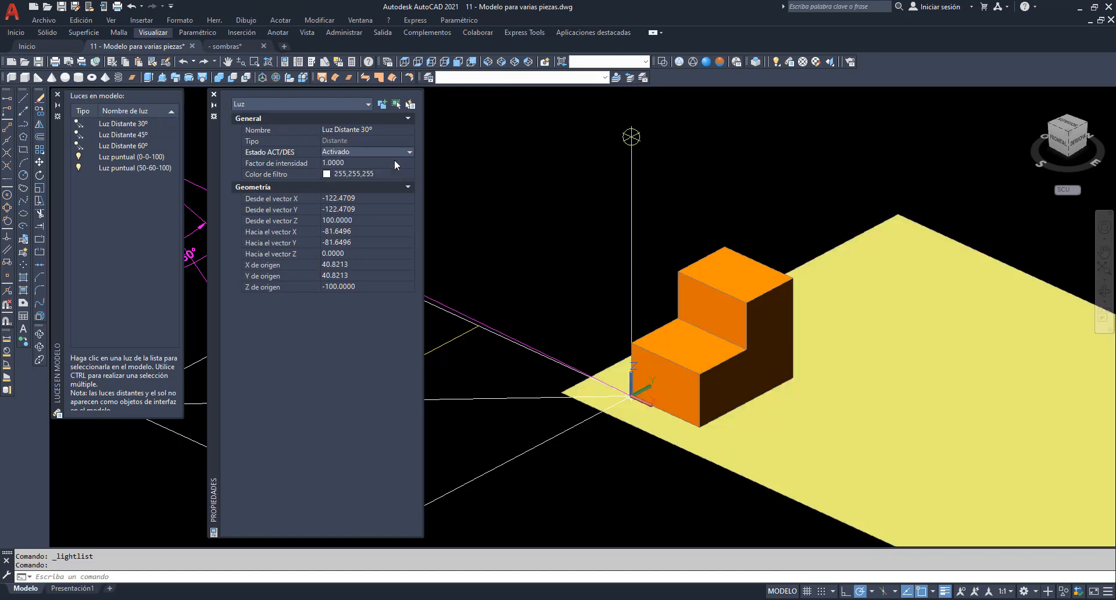
- Set the on/off state of Luz Distante 60º to Desactivado
click(149, 144)
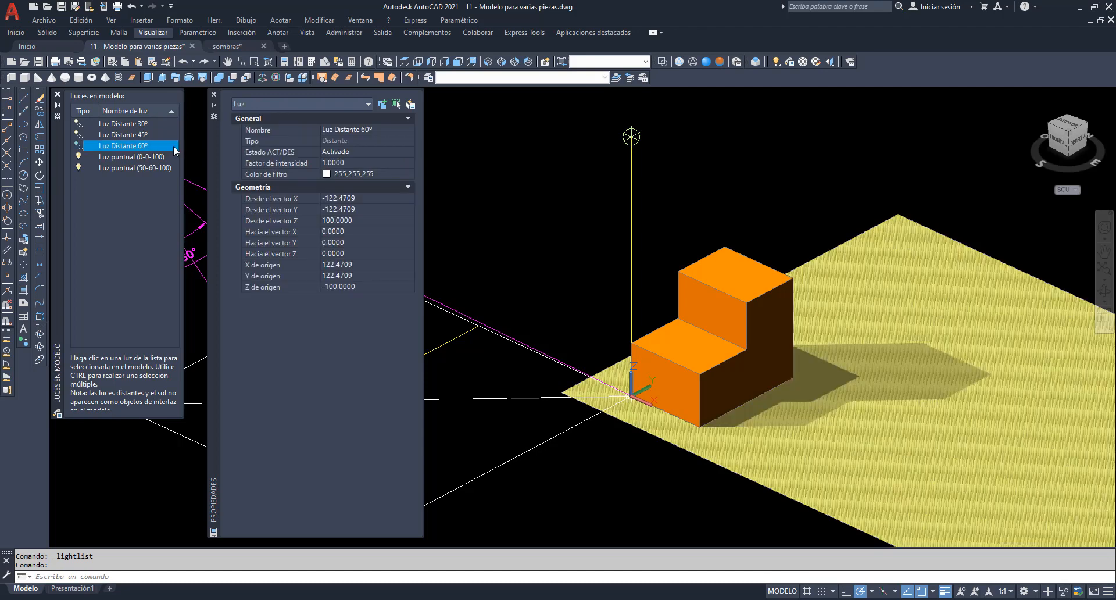
click(389, 149)
click(410, 151)
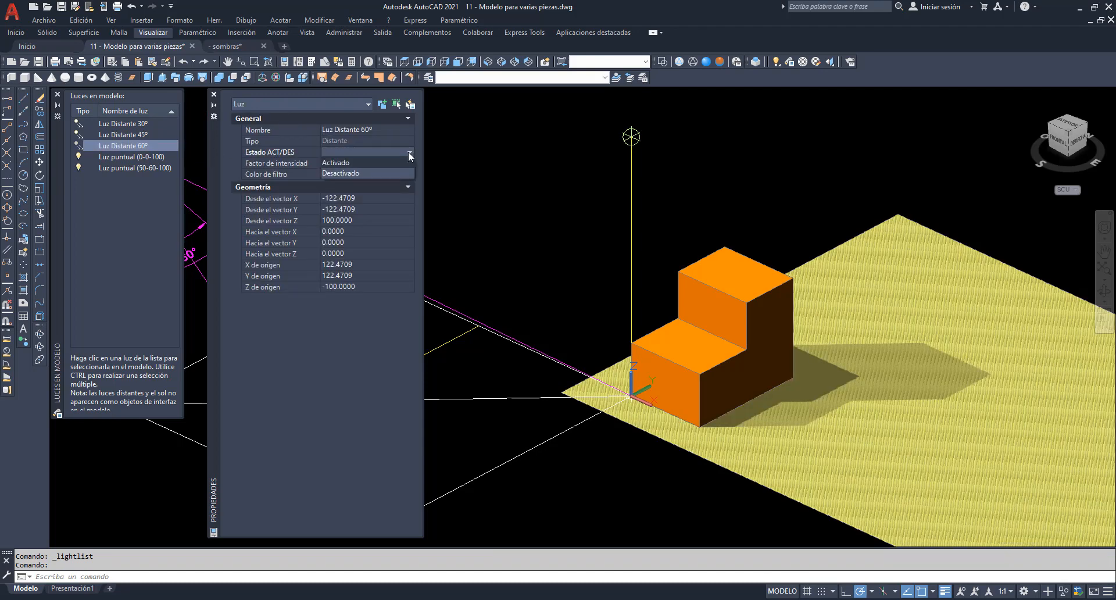
click(368, 173)
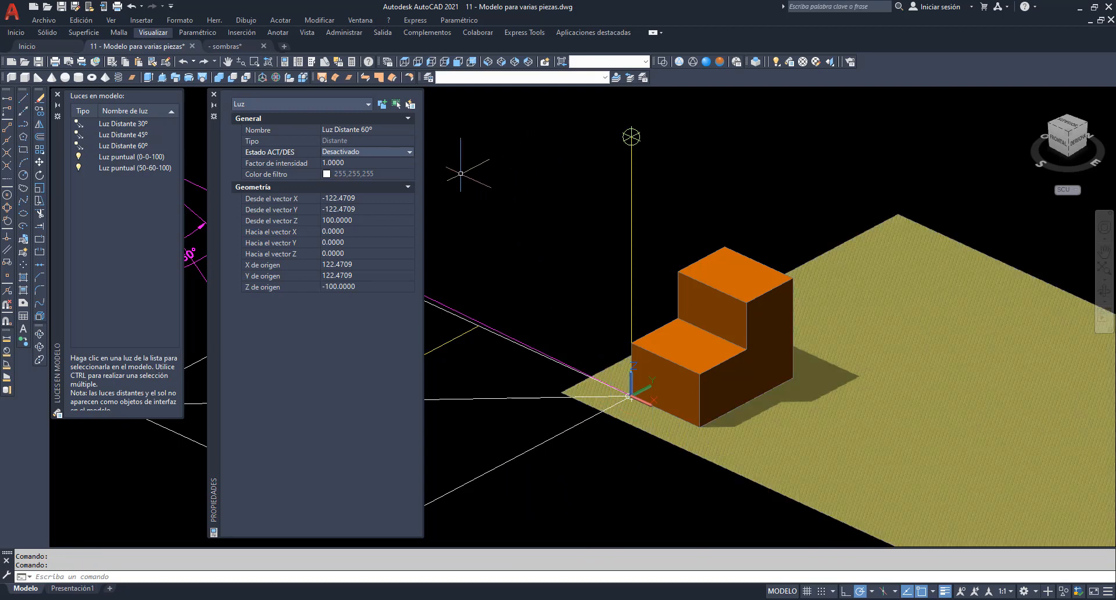
- Place the light list and properties palettes side by side, and render the stepped solid with the 30º distant light
drag(213, 162, 886, 159)
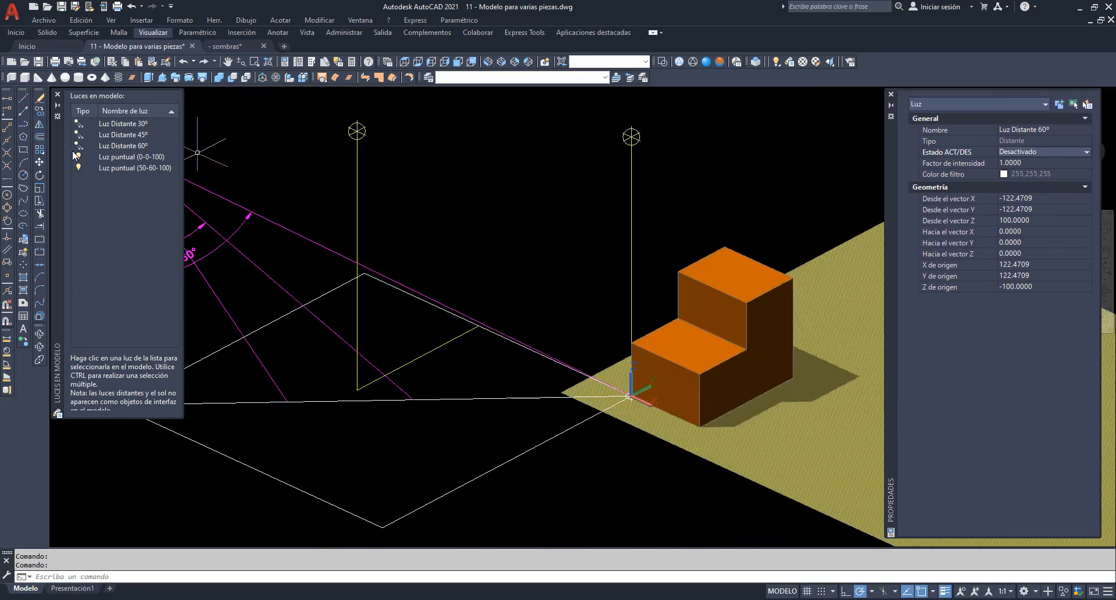
drag(57, 174, 757, 196)
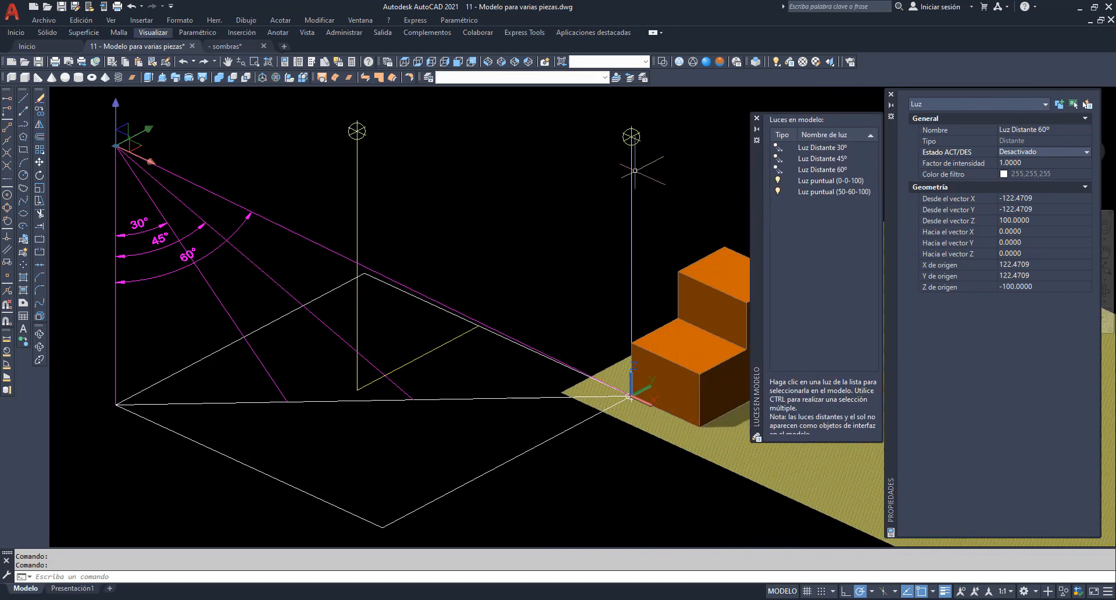
click(227, 62)
drag(561, 287, 84, 253)
scroll(84, 253, up, 5)
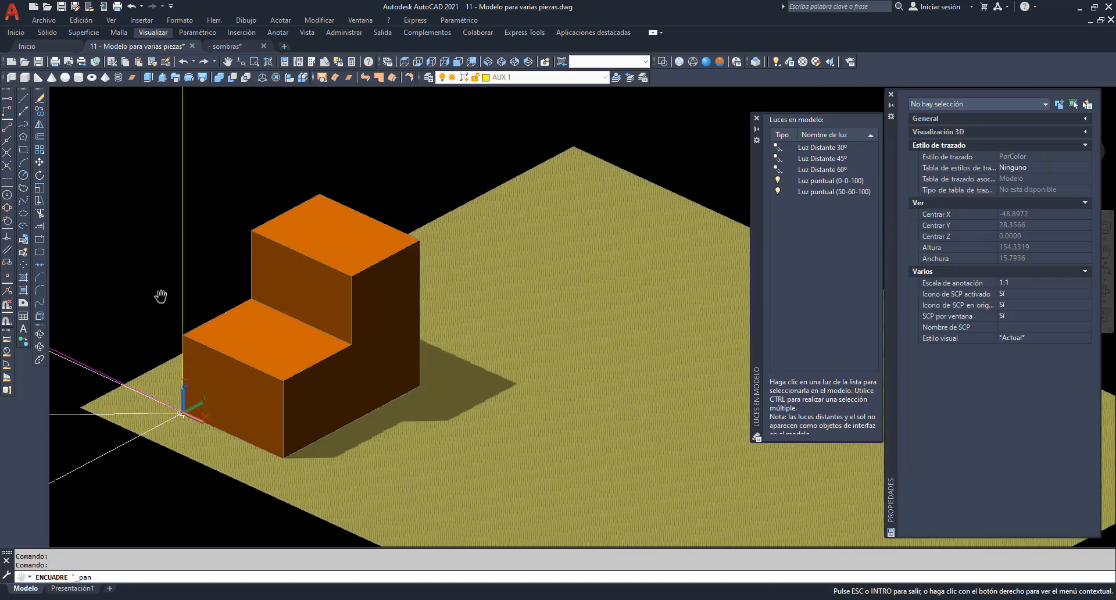
drag(407, 371, 180, 257)
scroll(135, 243, up, 2)
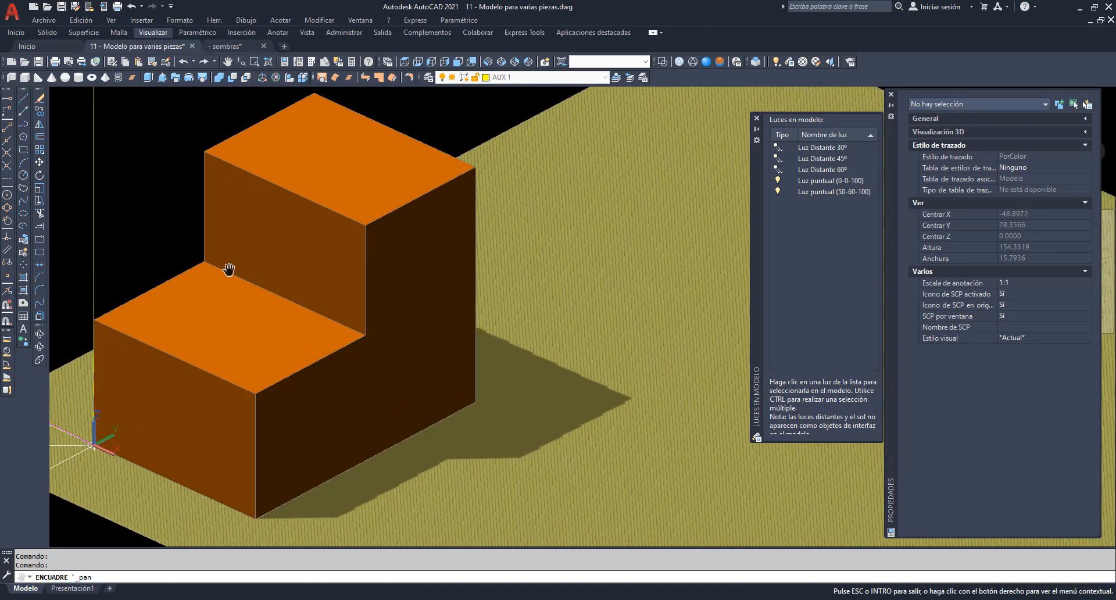
right_click(135, 188)
click(156, 199)
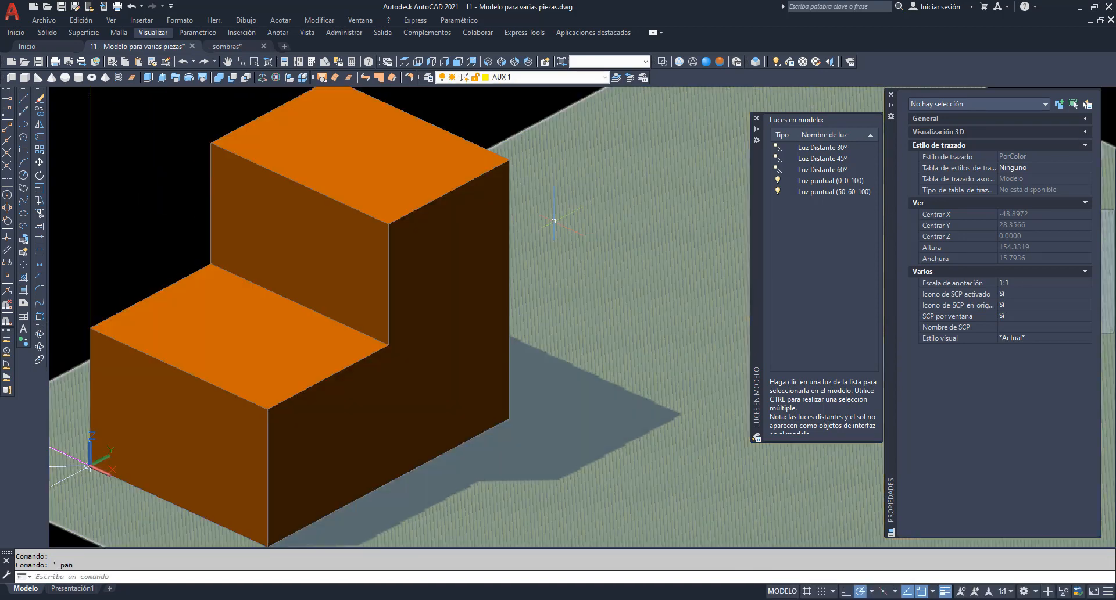
text(r)
key(Return)
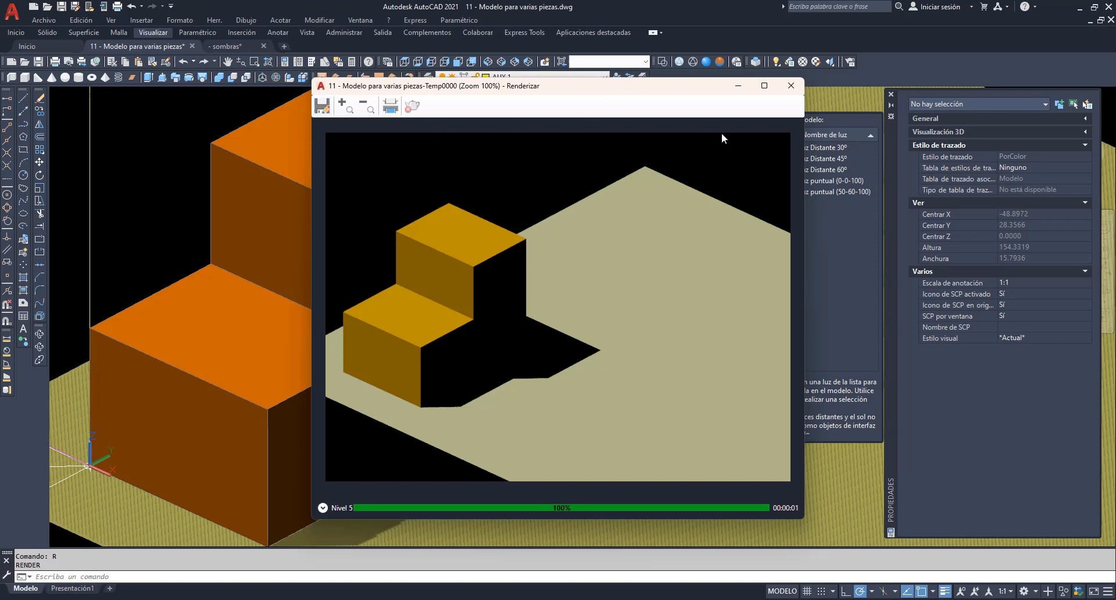
click(828, 234)
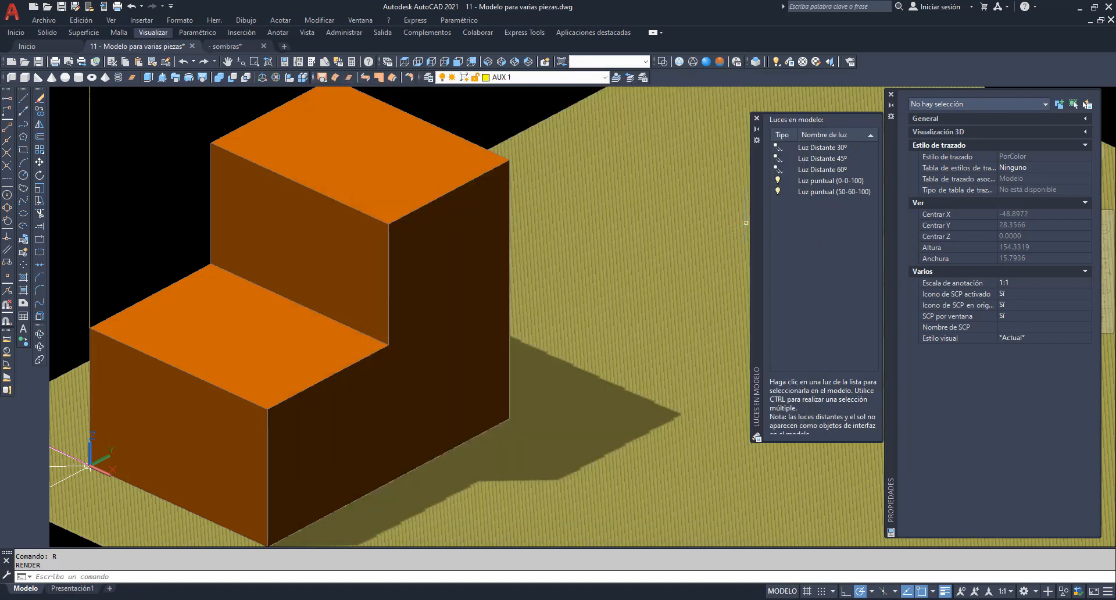
- Set the on/off state of Luz Distante 30º to Desactivado
click(826, 148)
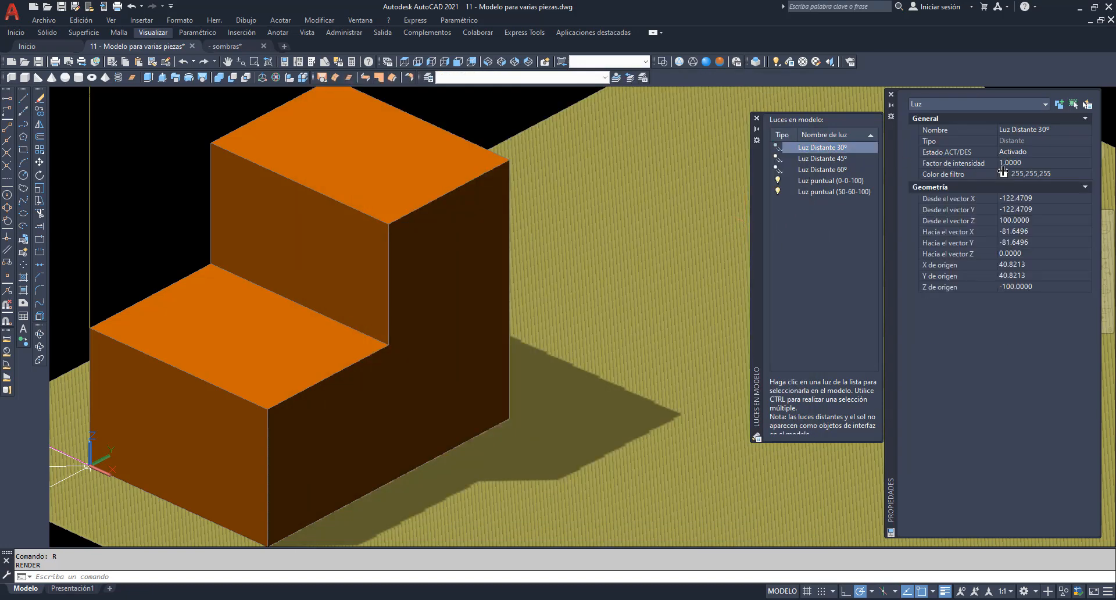
click(1045, 152)
click(1085, 150)
click(1076, 174)
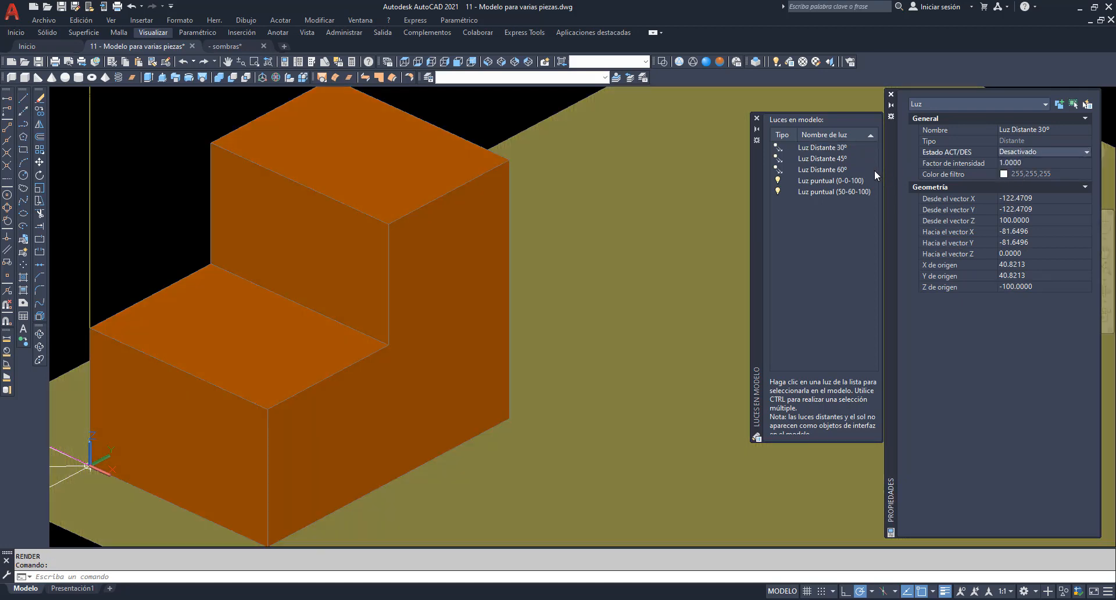
- Set the on/off state of Luz Distante 45º to Activado
click(839, 159)
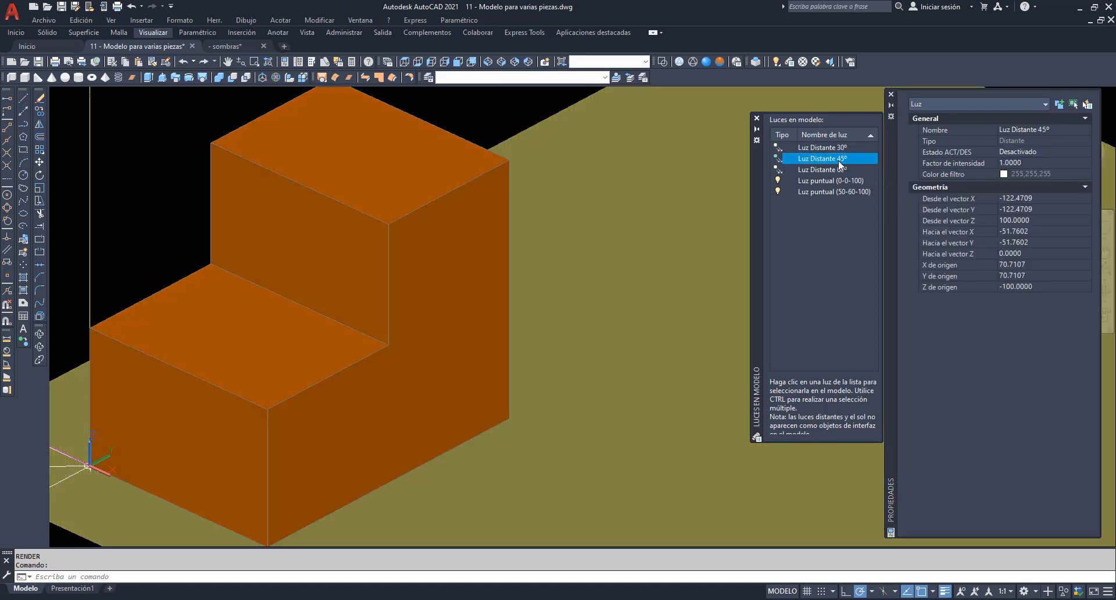
click(1033, 150)
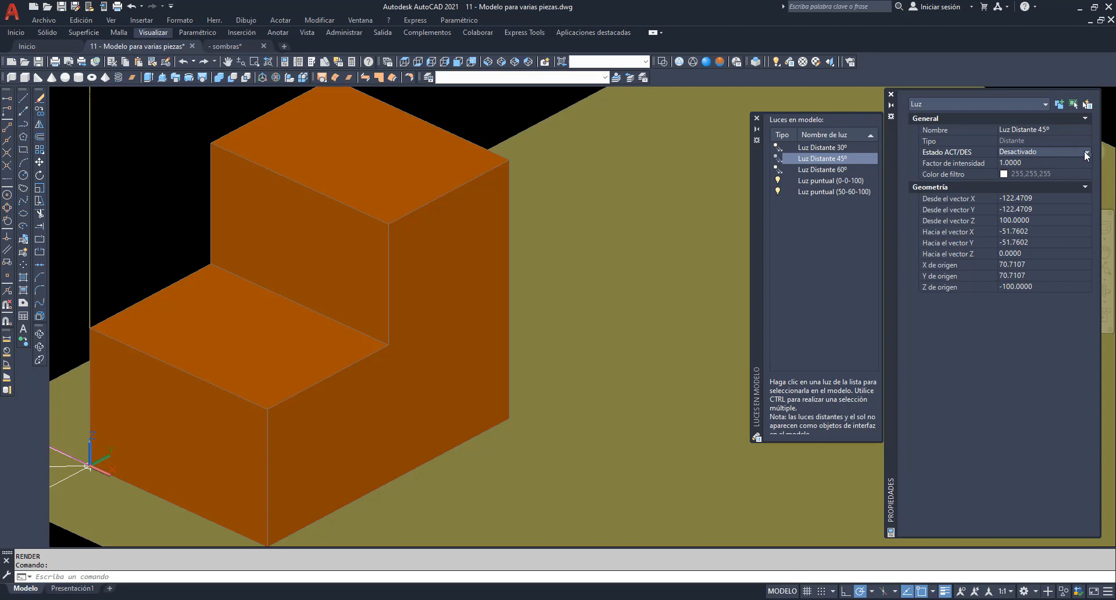
click(1086, 153)
click(1046, 164)
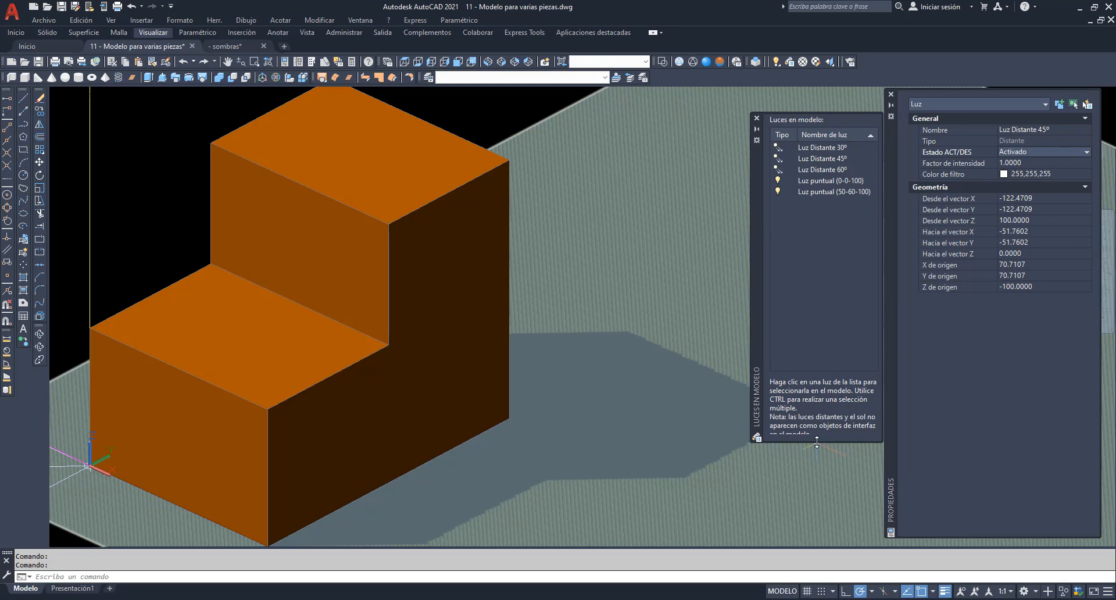
- Shorten the light list palette, and render the stepped solid with the 45º distant light
drag(817, 441, 817, 289)
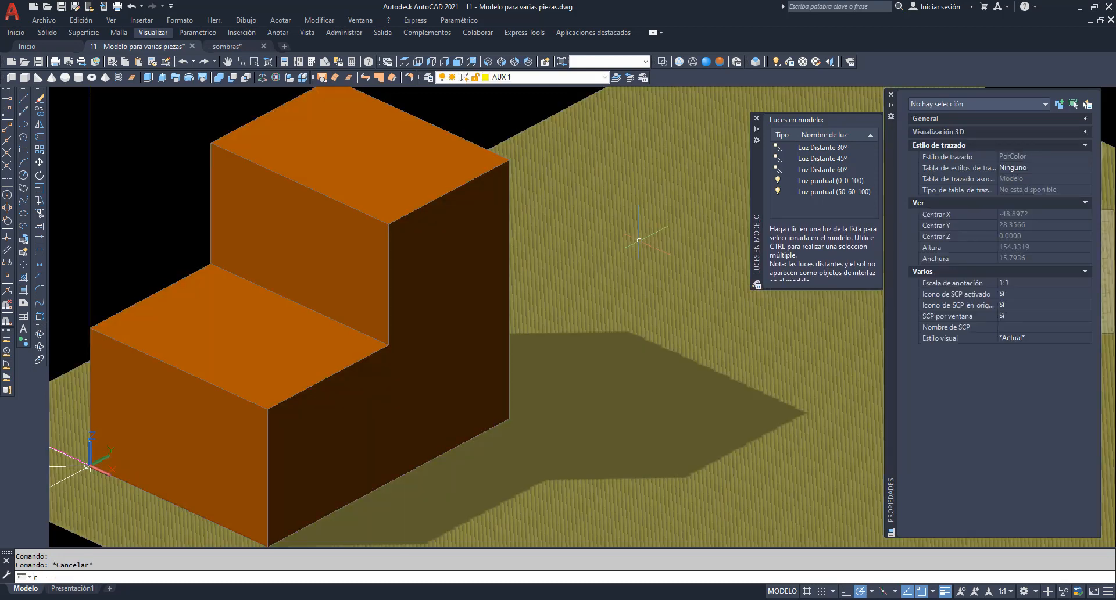
key(Escape)
text(r)
key(Return)
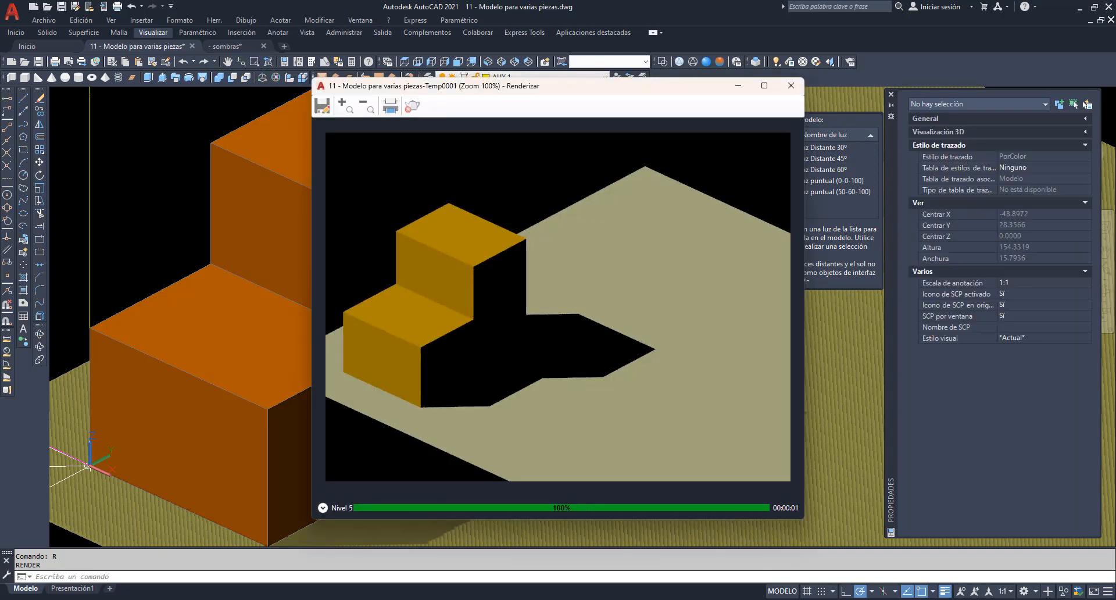
click(832, 379)
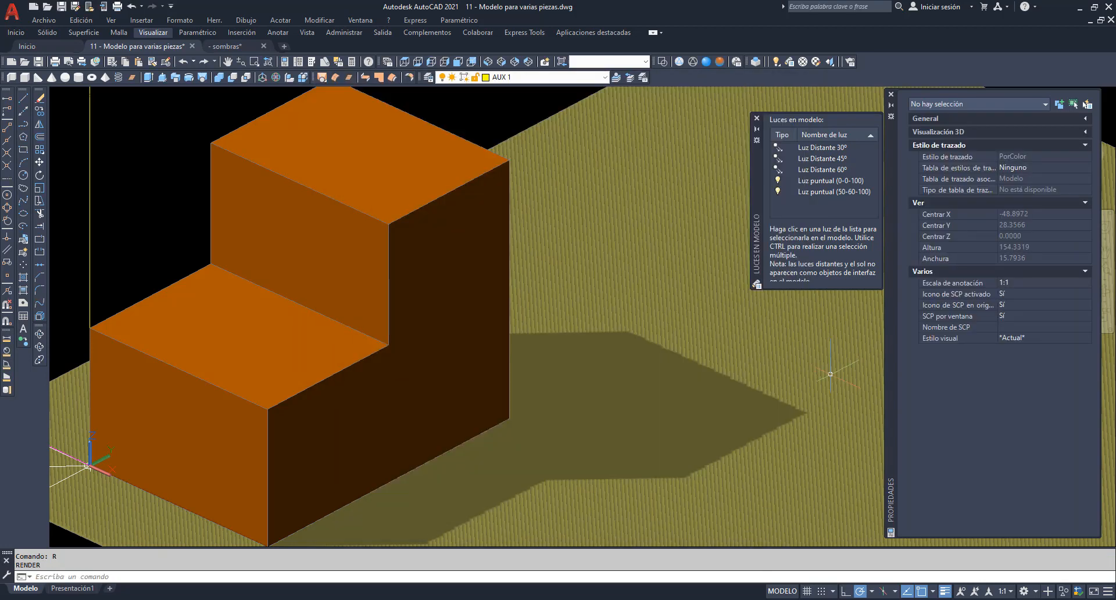
- Set the on/off state of Luz Distante 45º to Desactivado and that of Luz Distante 60º to Activado
click(828, 157)
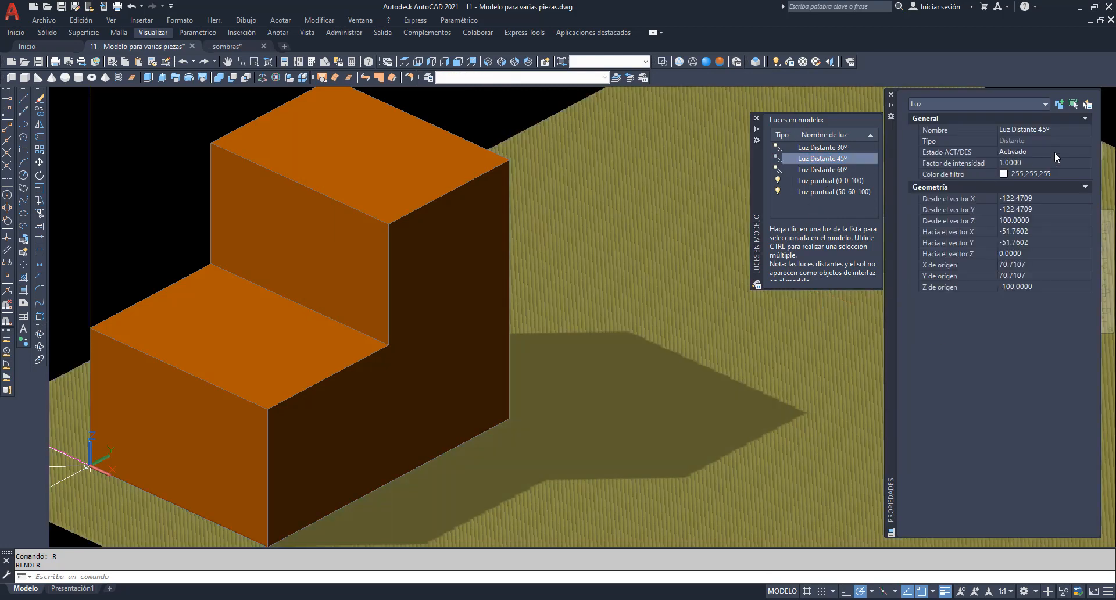
click(1085, 152)
click(1066, 172)
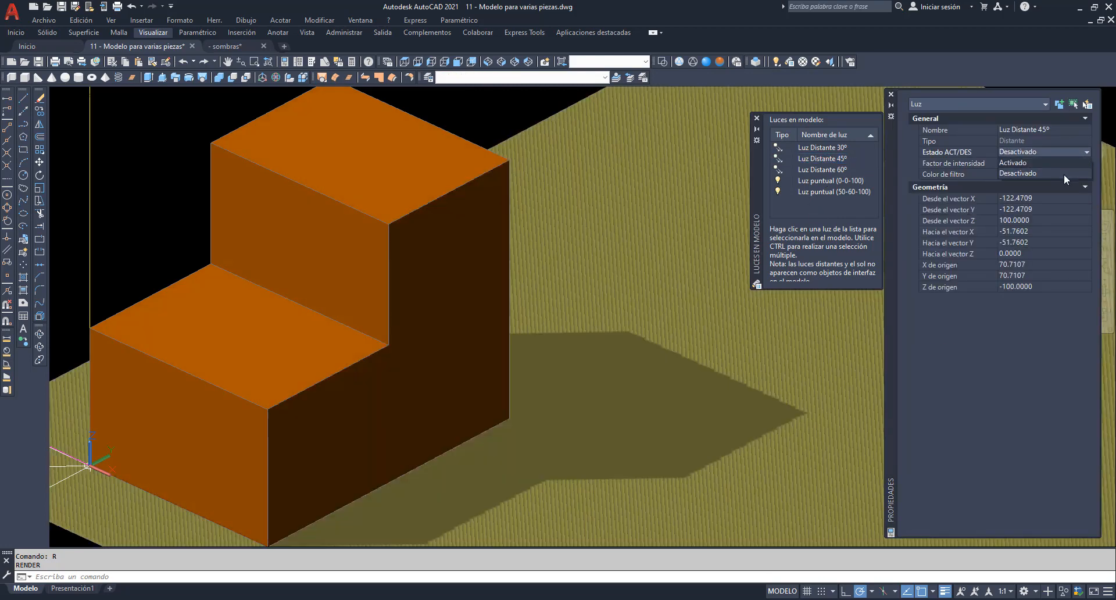
click(869, 168)
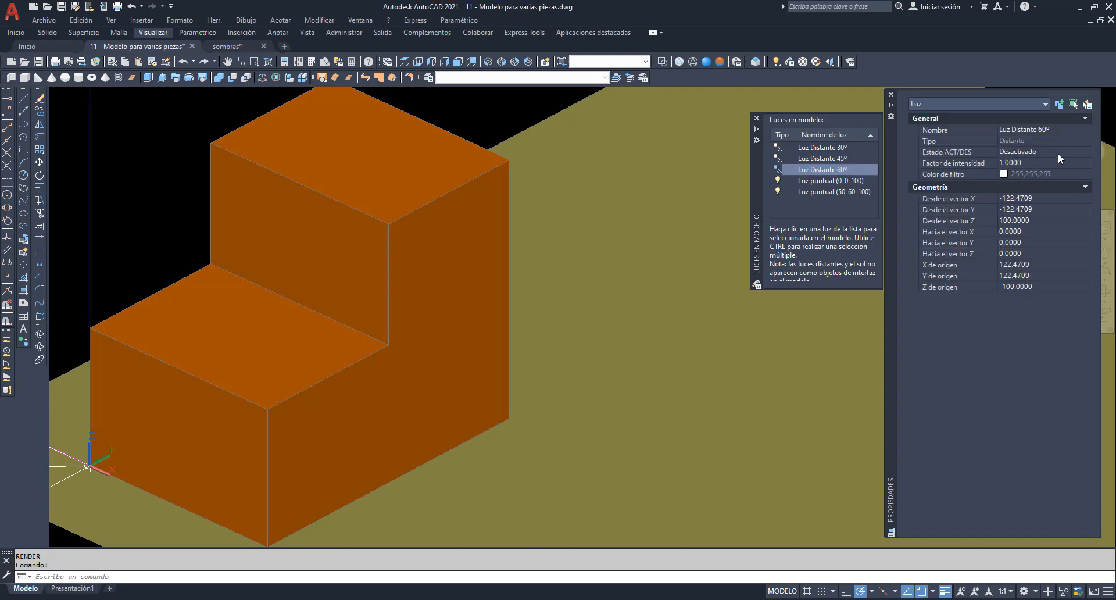
click(1086, 152)
click(1076, 162)
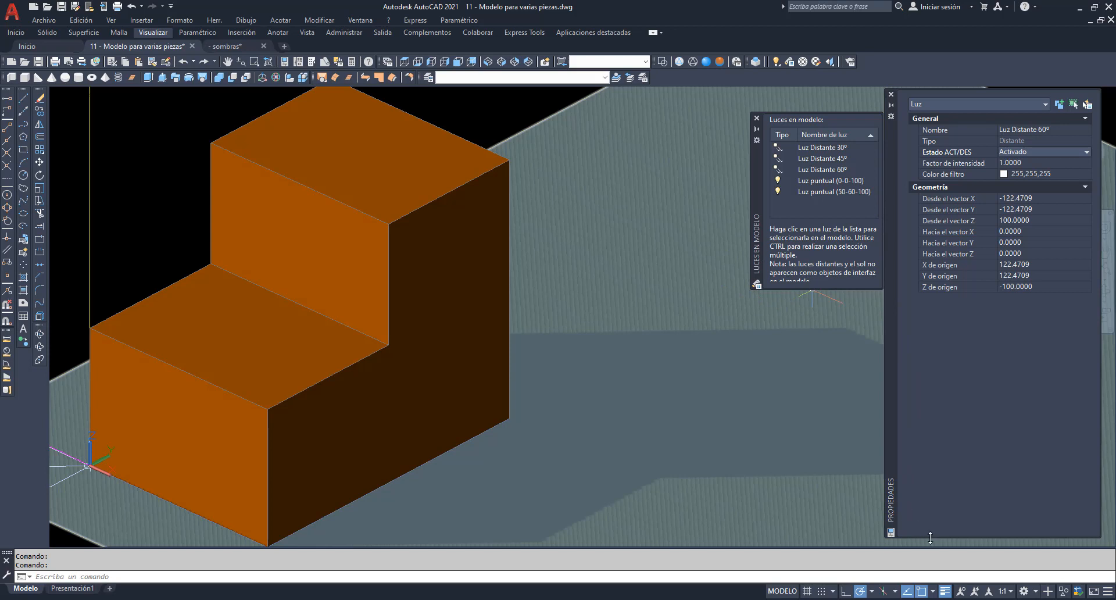
- Shorten the properties palette to match the light list, and render the stepped solid with the 60º distant light
drag(931, 536, 889, 292)
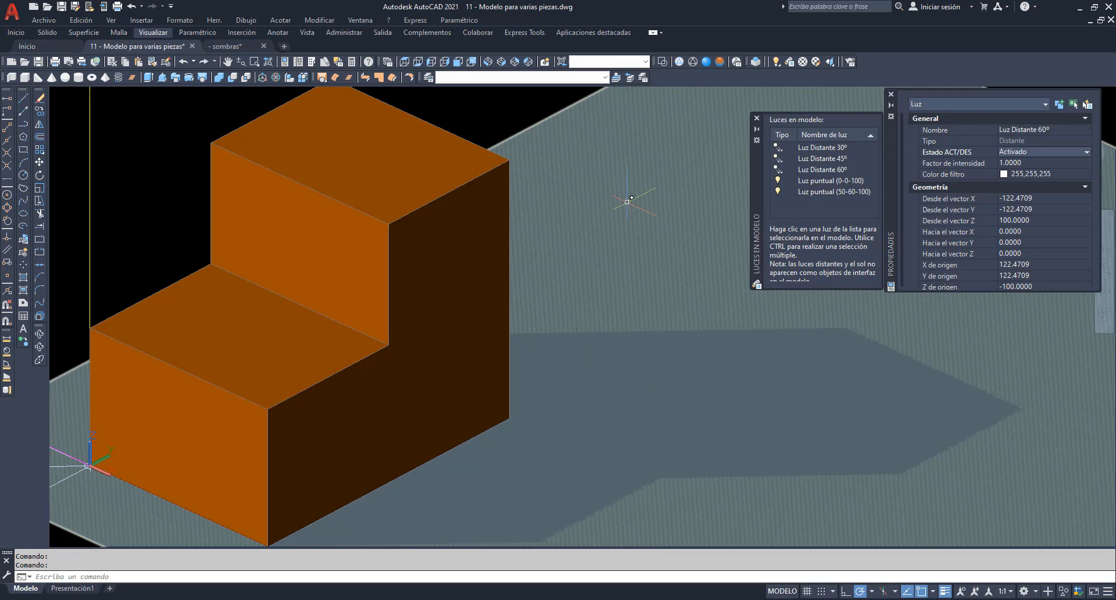
text(R)
key(Return)
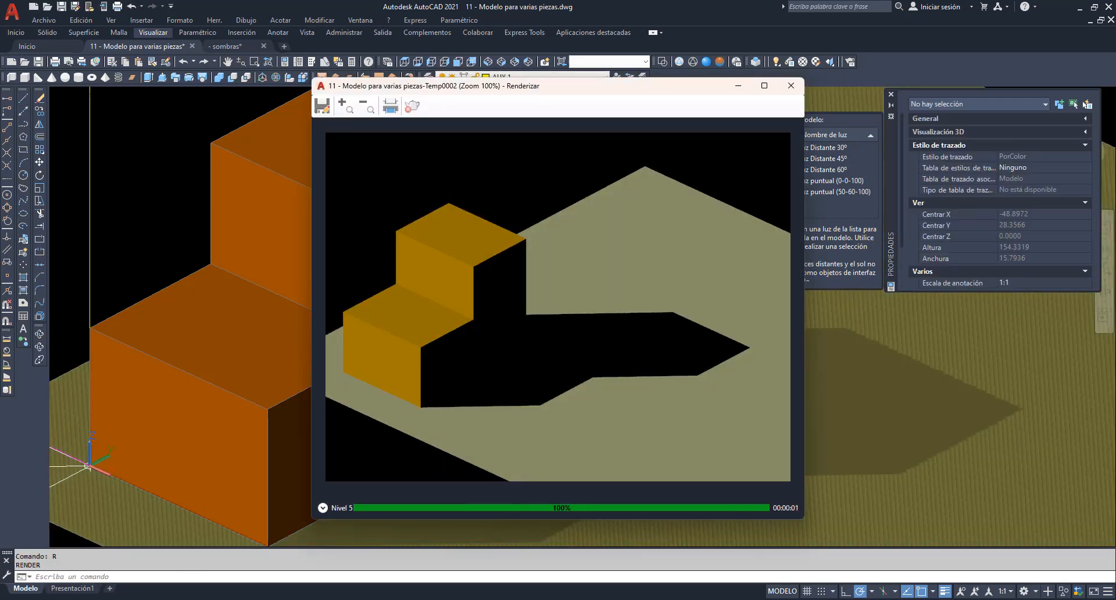
click(849, 181)
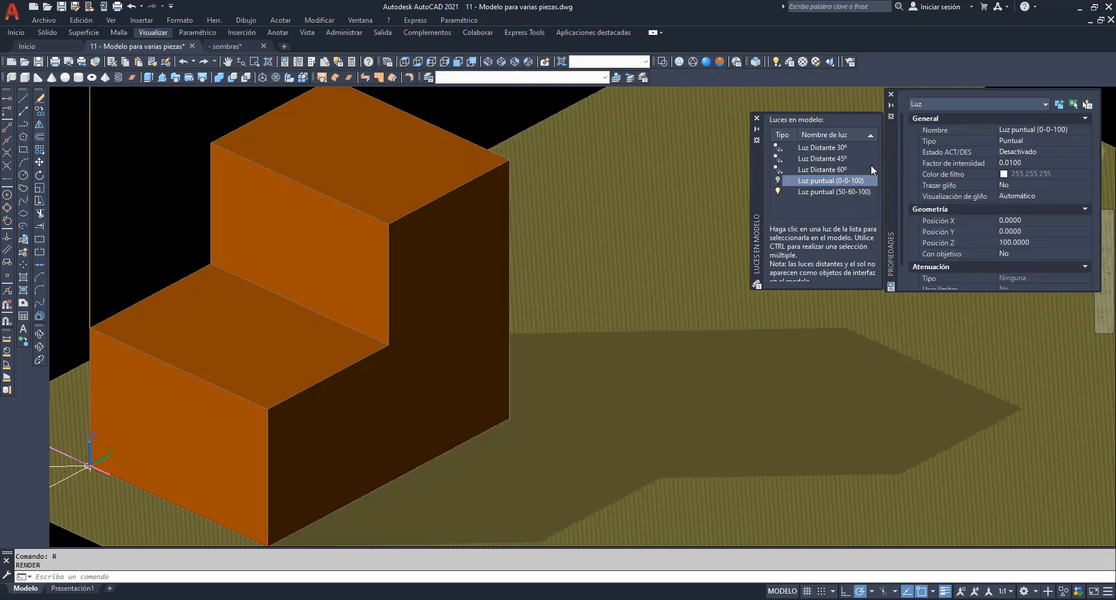
- Set the on/off state of Luz Distante 60º to Desactivado and that of Luz puntual (0-0-100) to Activado
click(846, 168)
click(1057, 151)
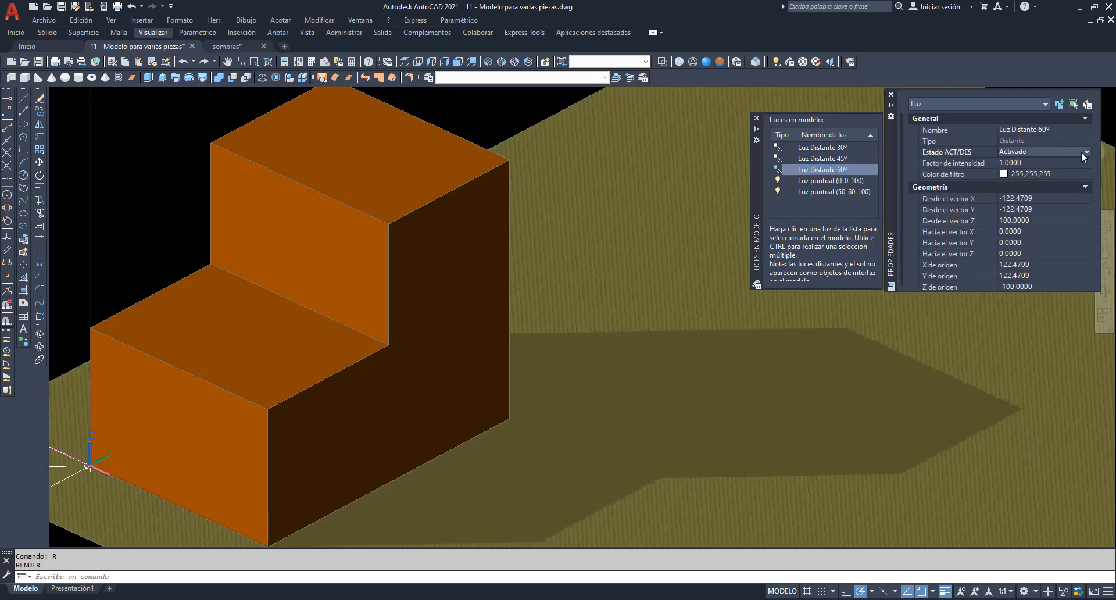
click(1086, 151)
click(1049, 174)
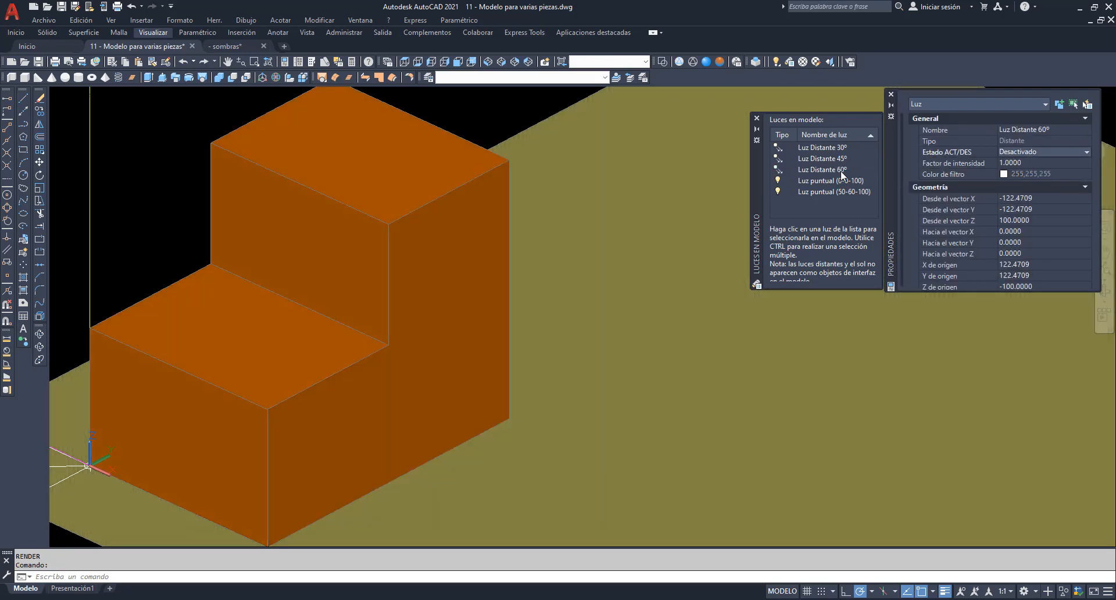
click(843, 180)
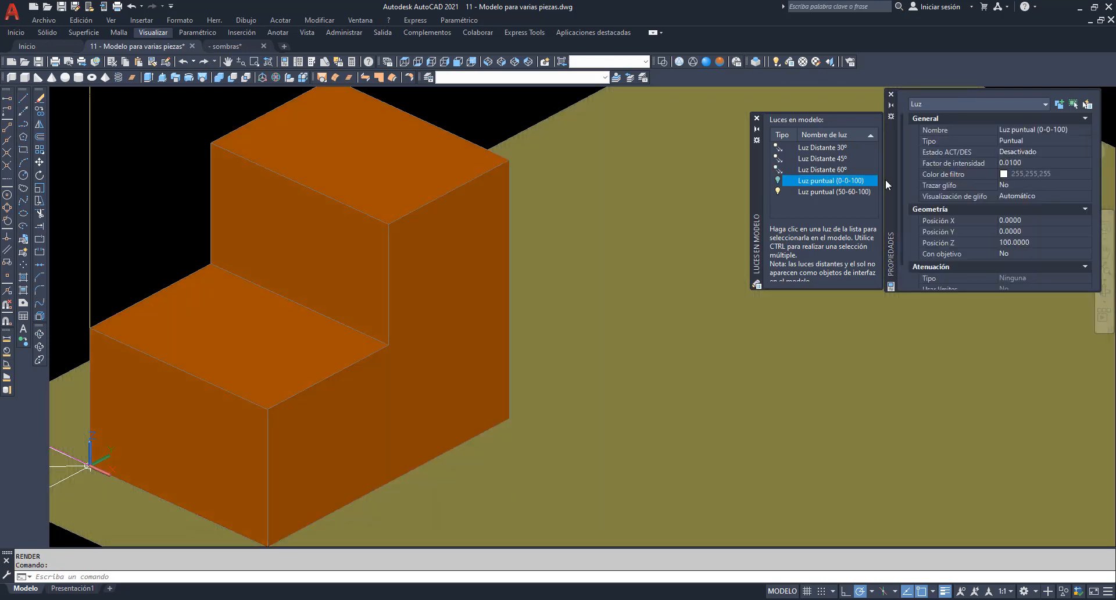
click(1083, 151)
click(1086, 152)
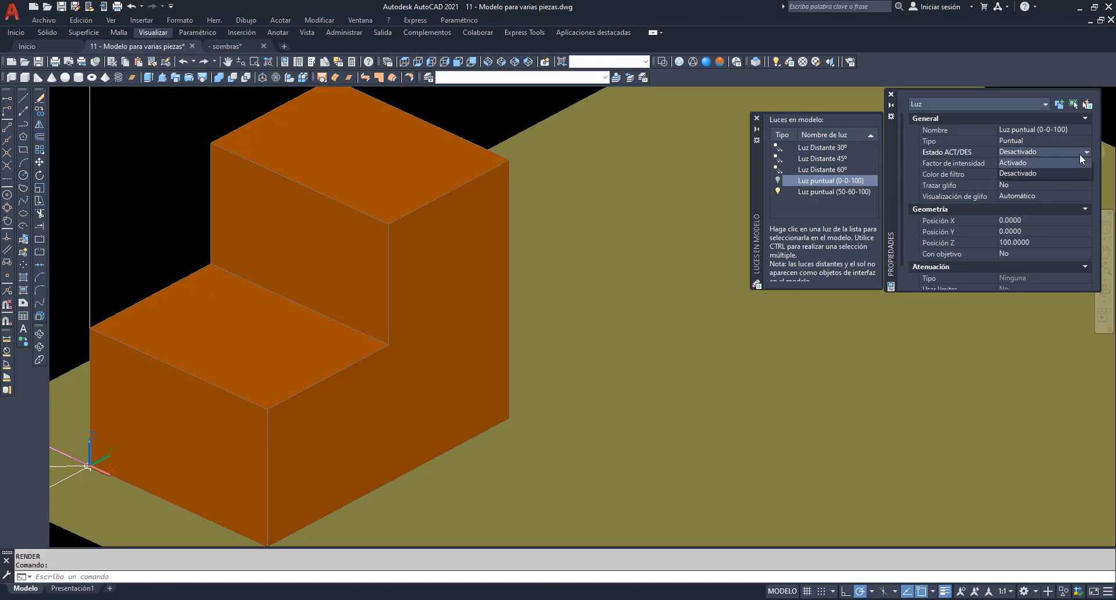
click(1059, 160)
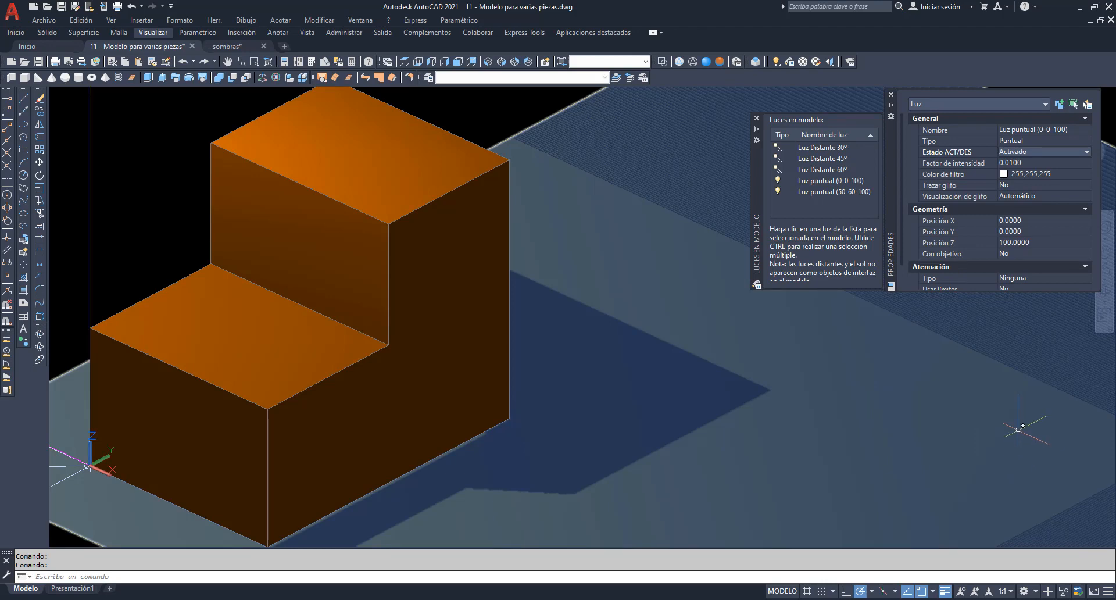
- Render the stepped solid with the point light Luz puntual (0-0-100)
text(r)
key(Return)
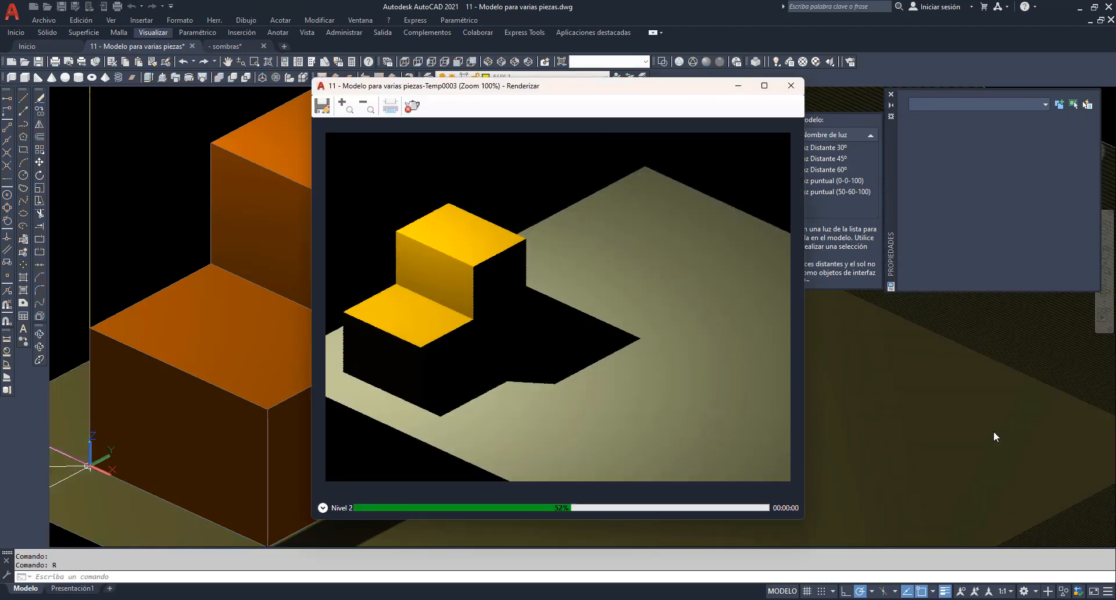
click(889, 386)
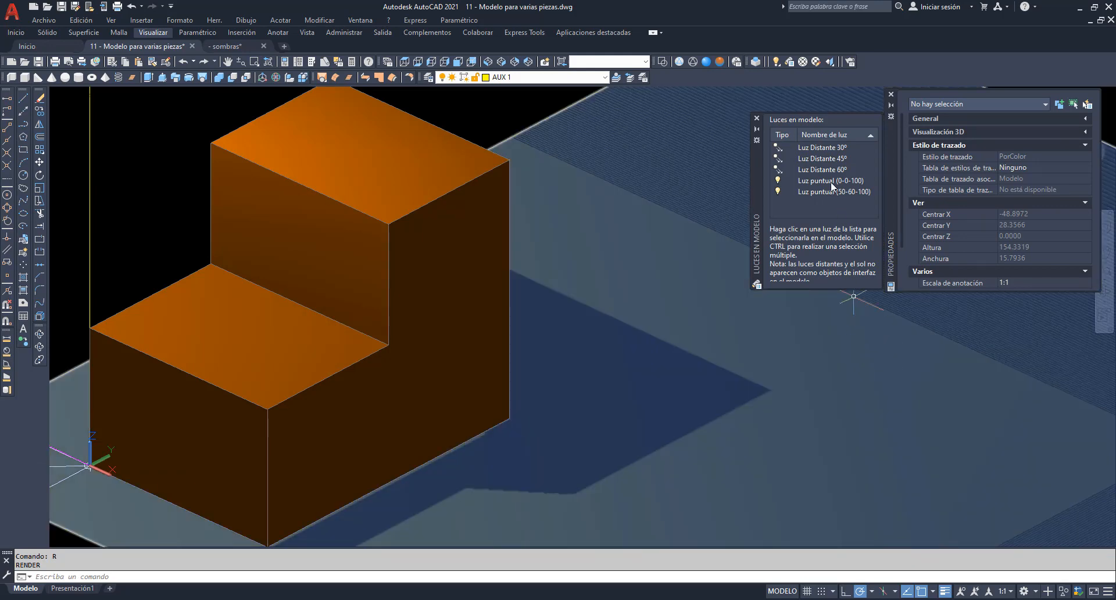
- Set the on/off state of Luz puntual (0-0-100) to Desactivado and that of Luz puntual (50-60-100) to Activado
click(832, 182)
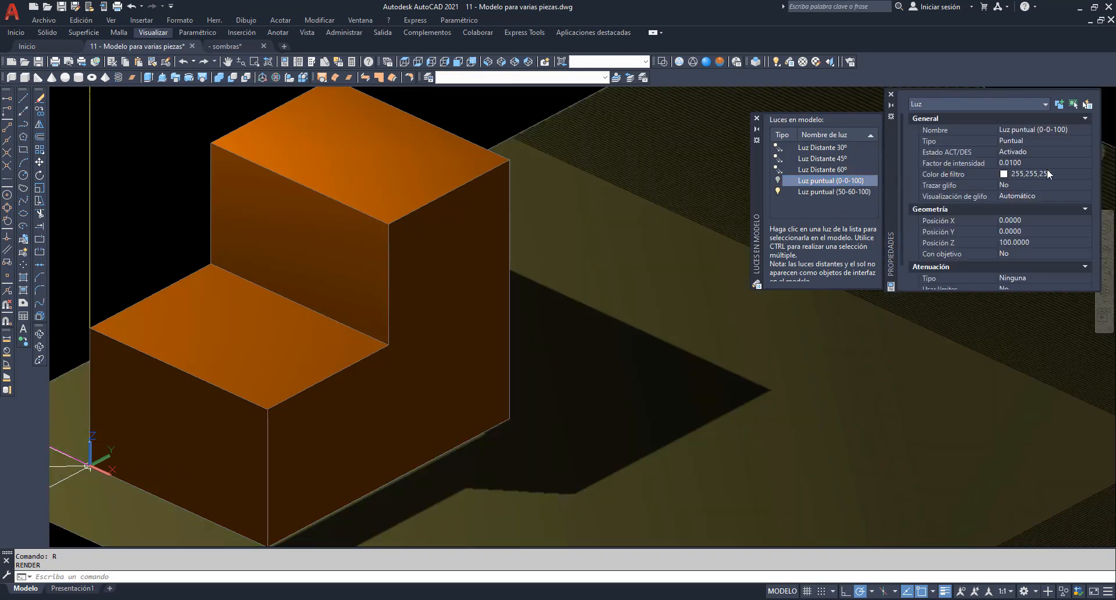
click(1078, 144)
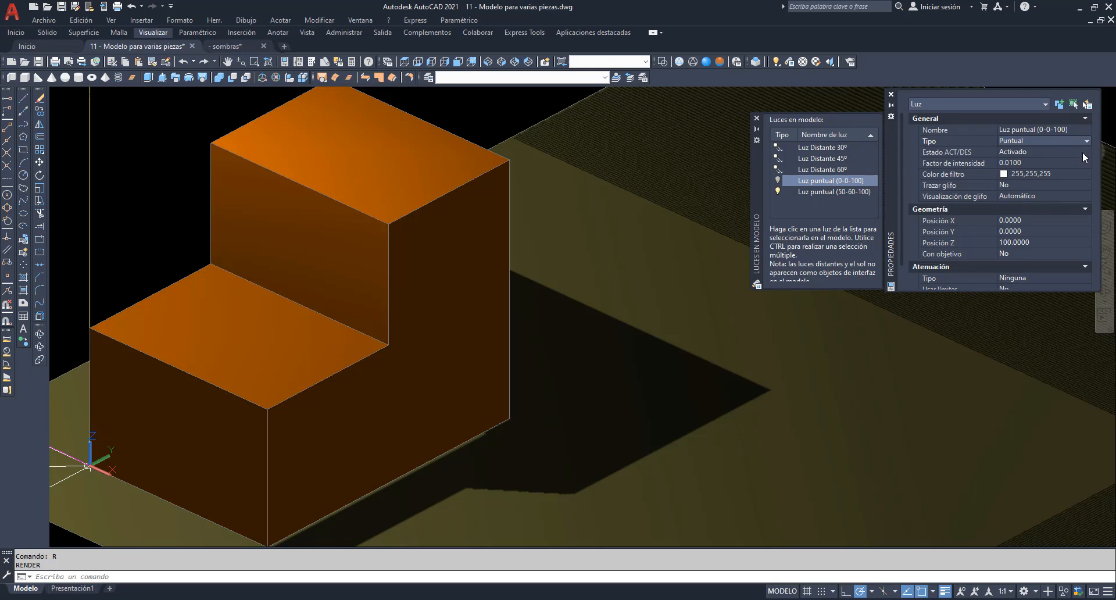
click(1083, 151)
click(1083, 151)
click(1069, 173)
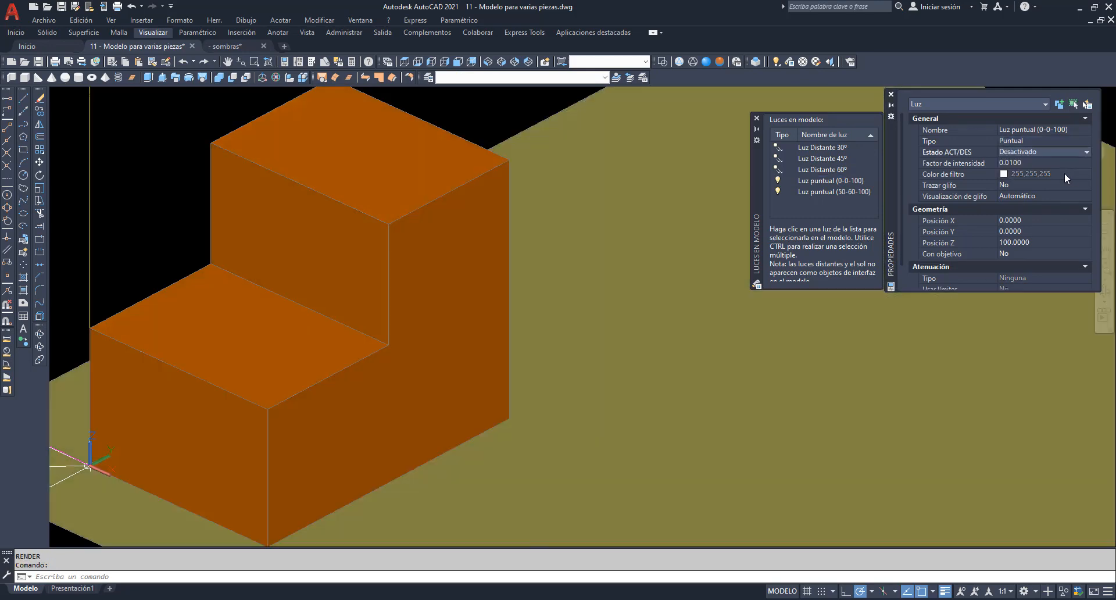
click(838, 188)
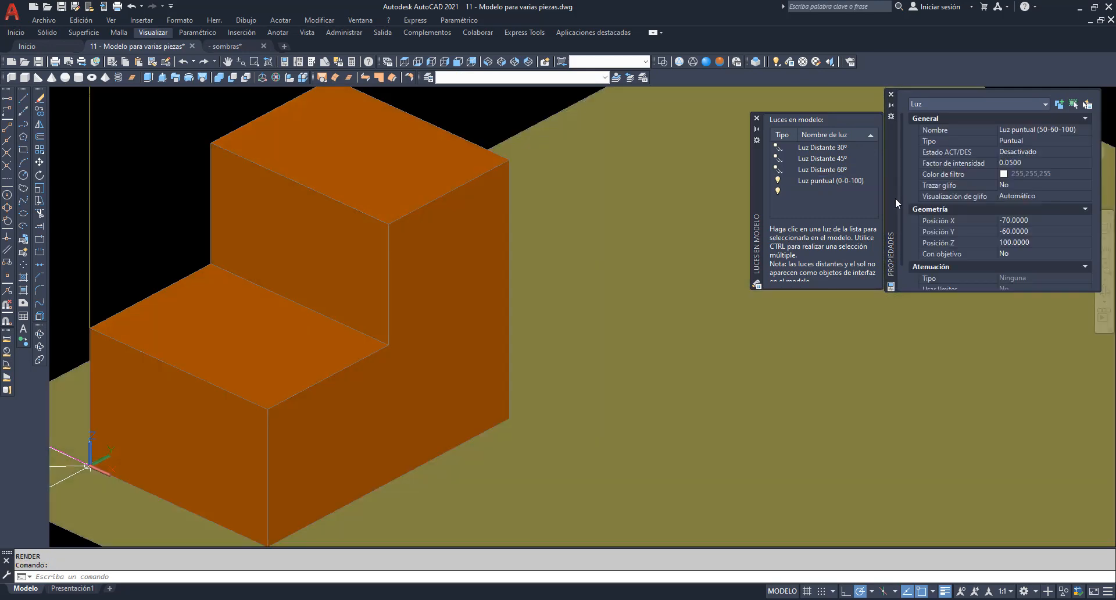
click(1082, 152)
click(1073, 163)
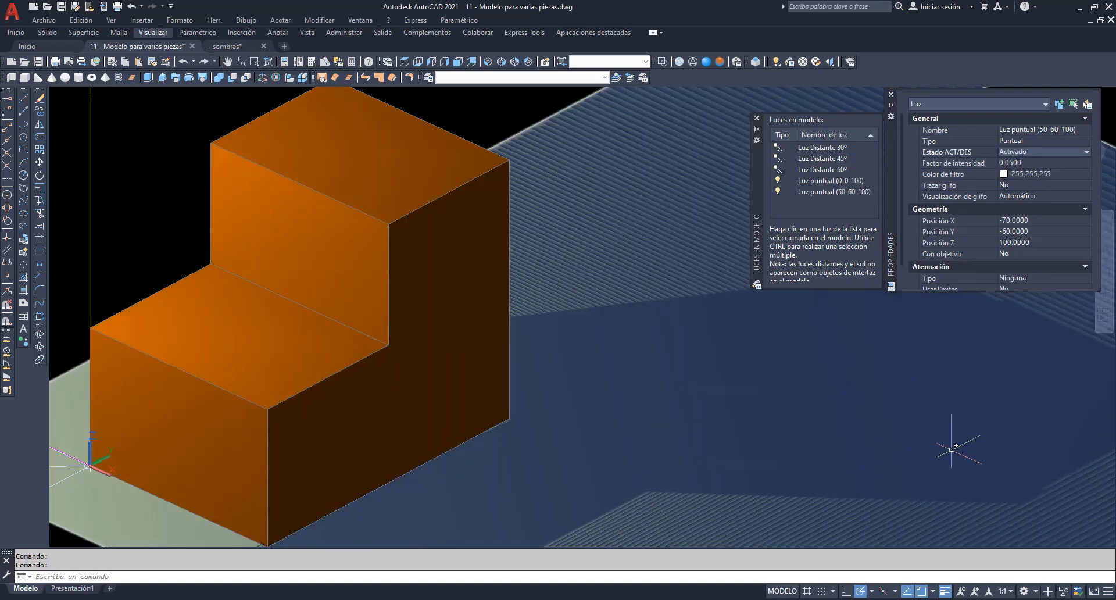
- Render the stepped solid with the point light Luz puntual (50-60-100)
text(R)
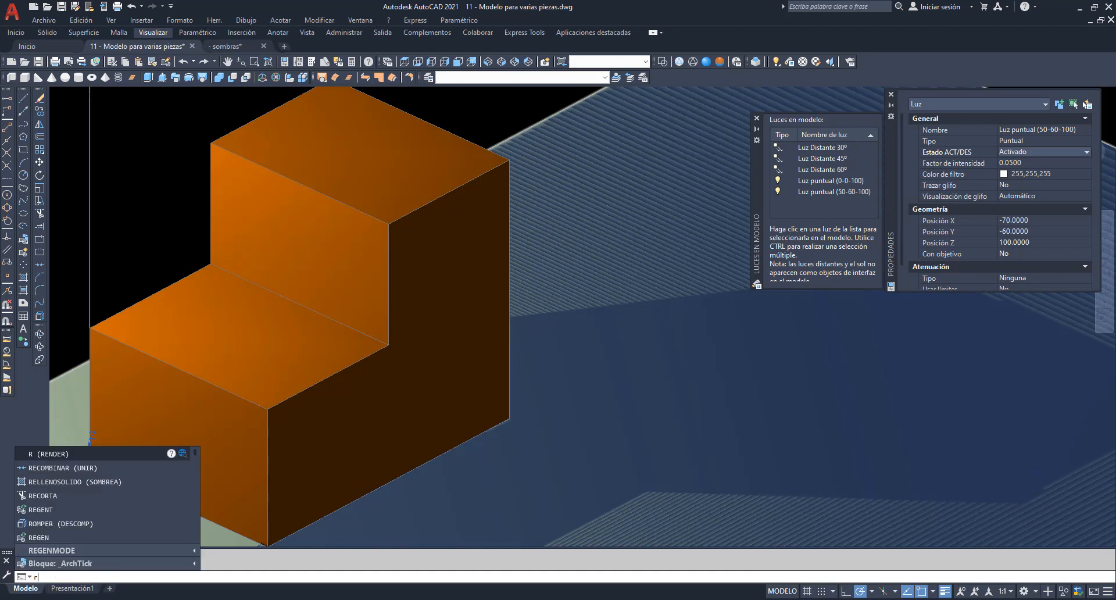
key(Return)
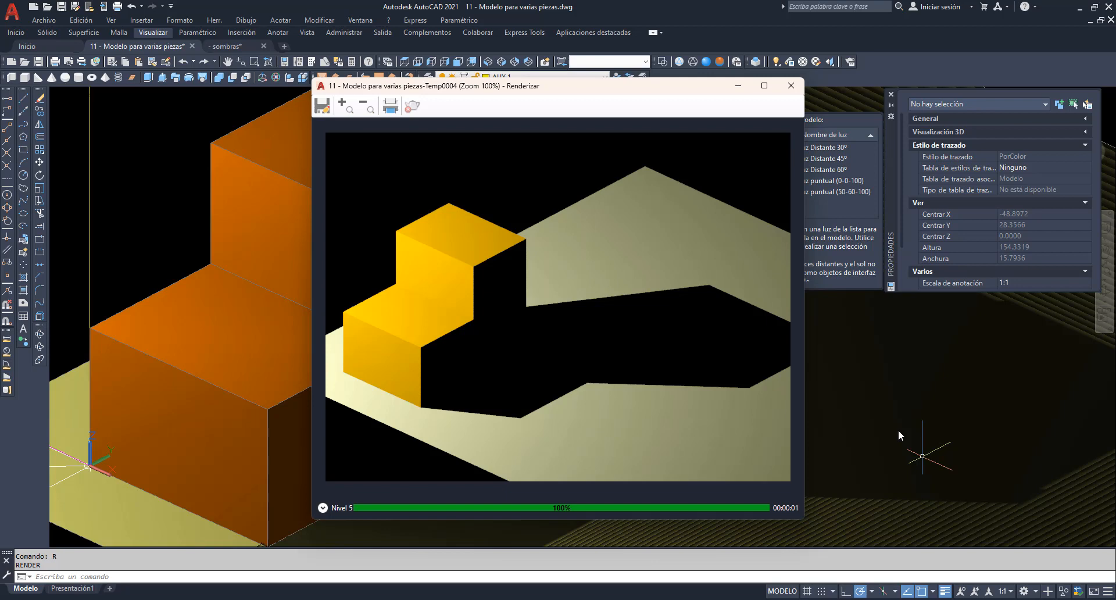
click(880, 358)
- In the sombras drawing, copy the central U-shaped solid with a base point near its lower-left corner, and return to 11 - Modelo para varias piezas
scroll(732, 359, down, 3)
scroll(732, 359, down, 2)
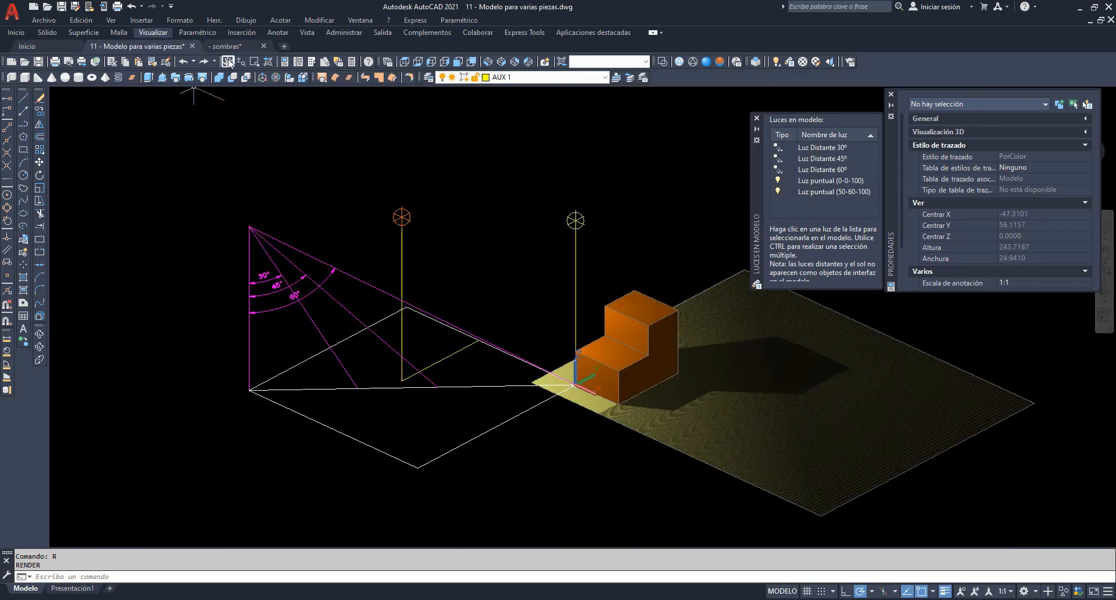
click(229, 62)
drag(441, 194, 244, 169)
right_click(267, 148)
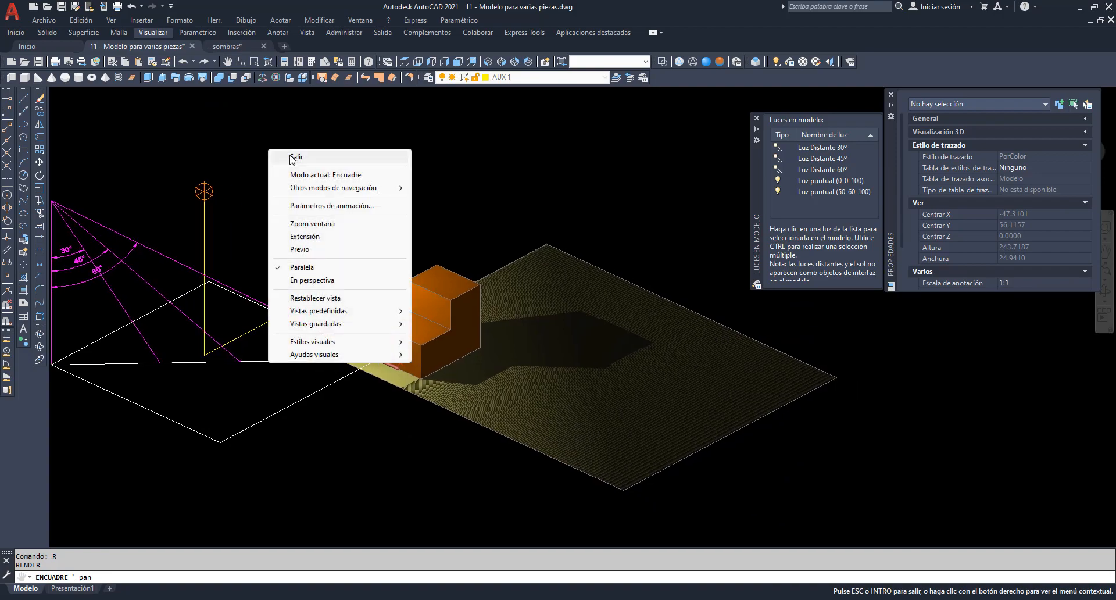
click(296, 157)
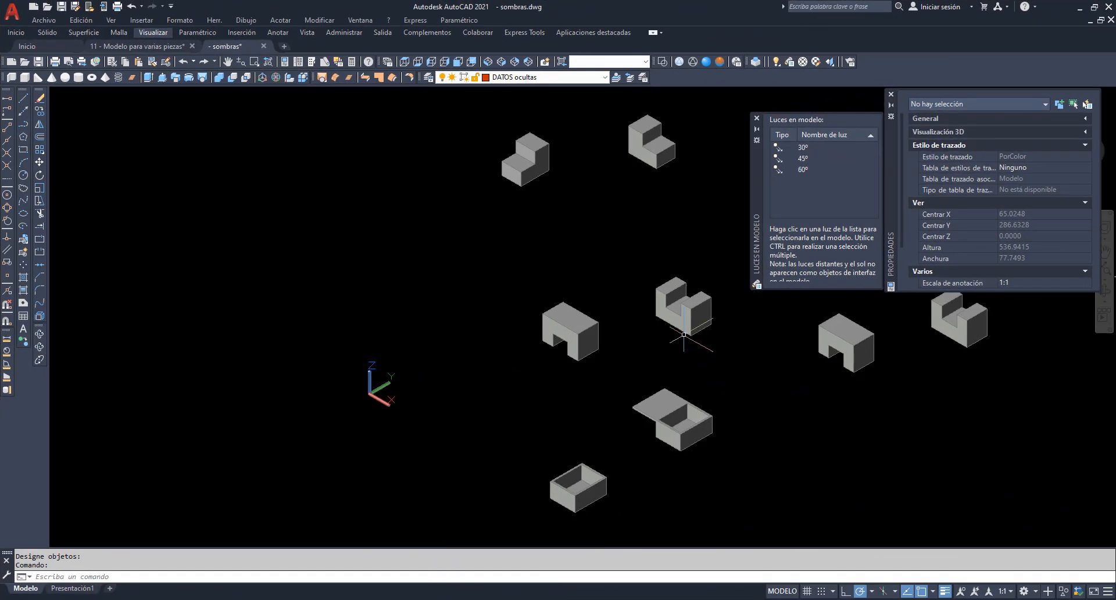
click(82, 21)
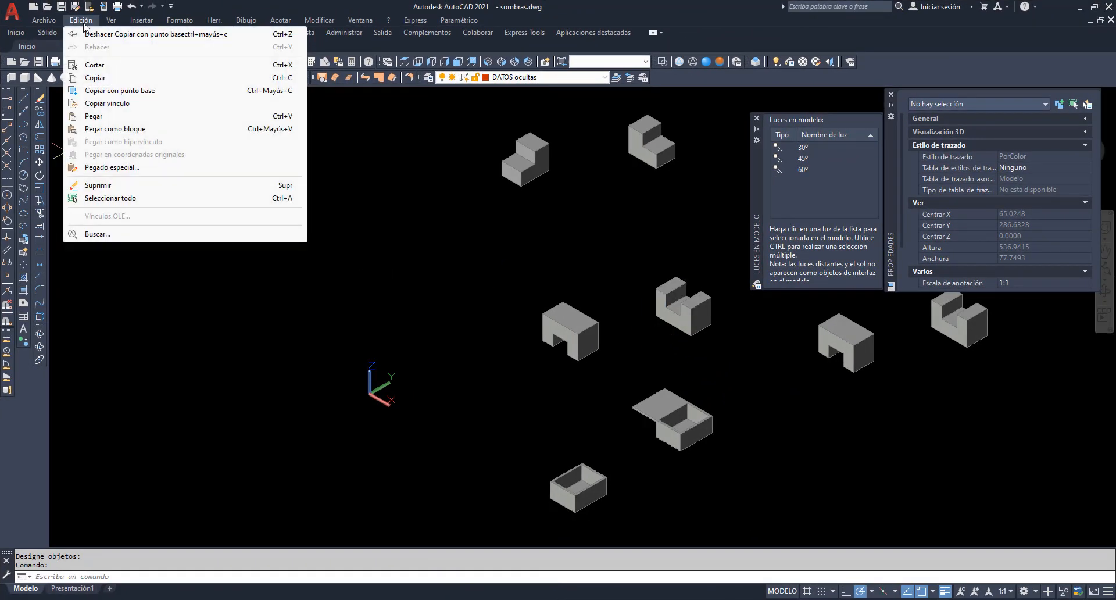
click(107, 90)
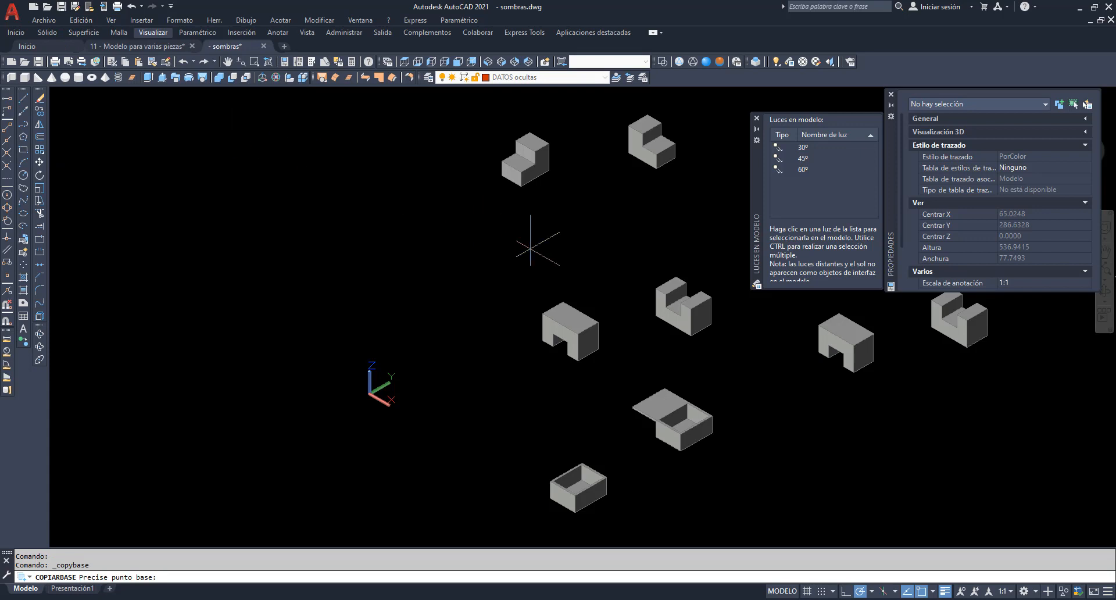
click(666, 319)
click(665, 320)
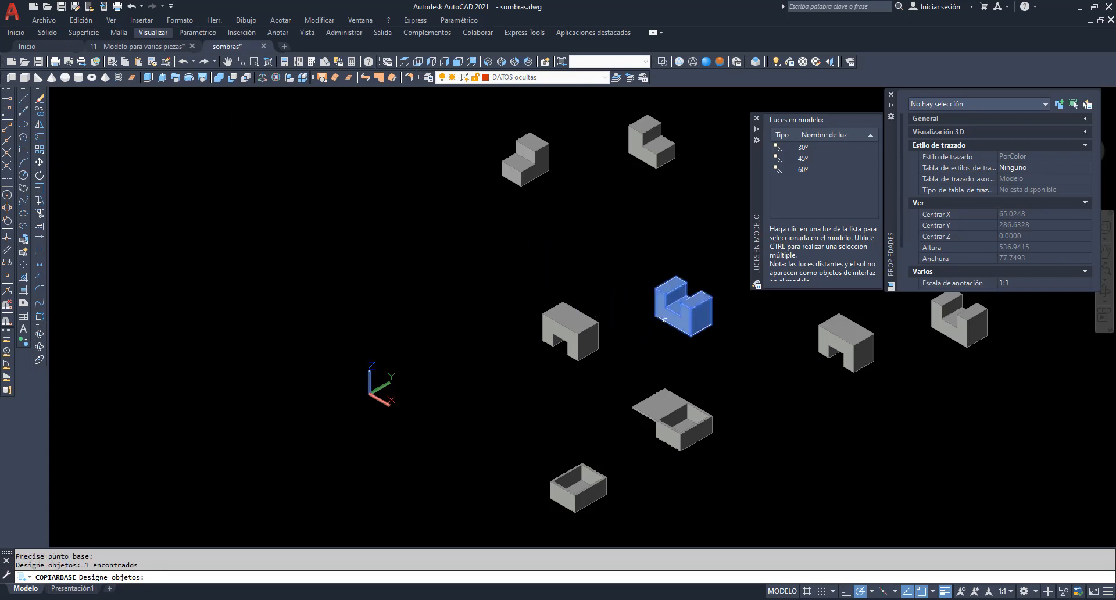
key(Return)
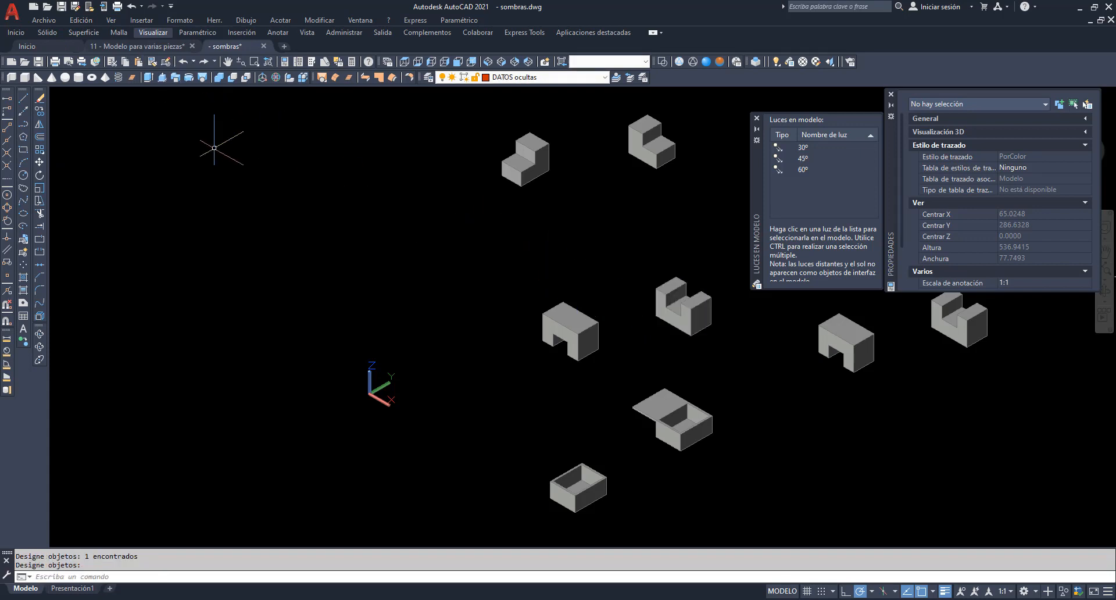
click(151, 46)
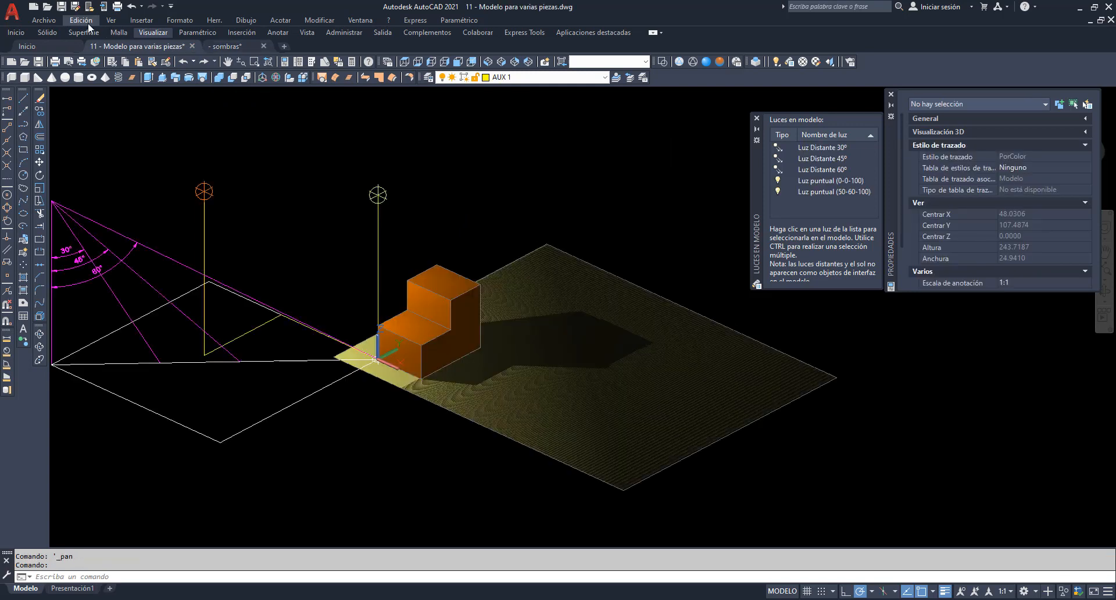
- Erase the stepped solid and paste the copied U-shaped solid as Entidades de AutoCAD at insertion point 0,0
click(465, 290)
key(Delete)
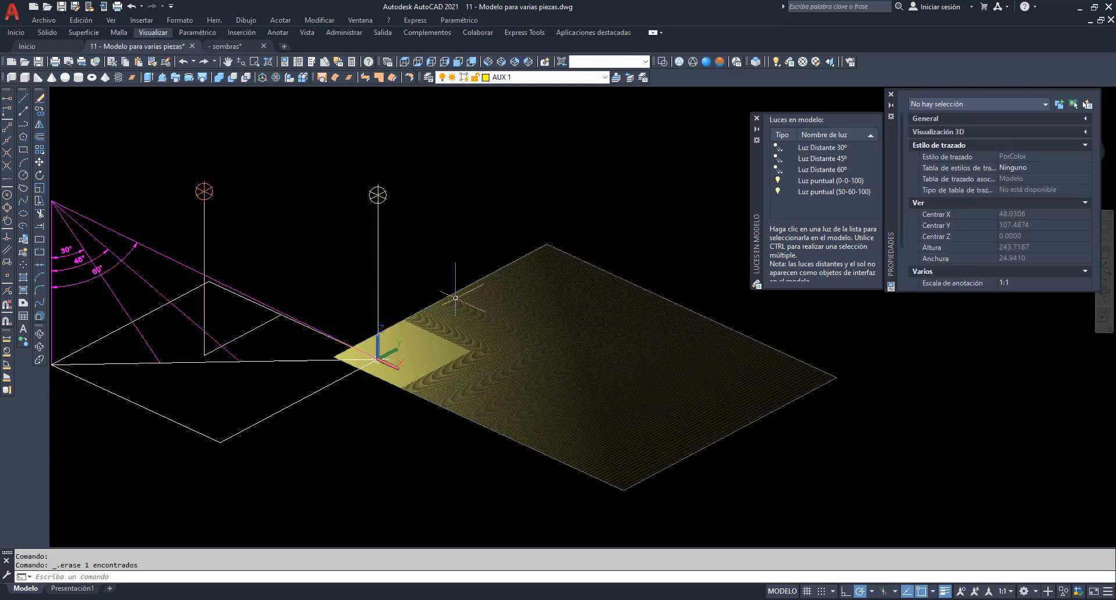
click(82, 21)
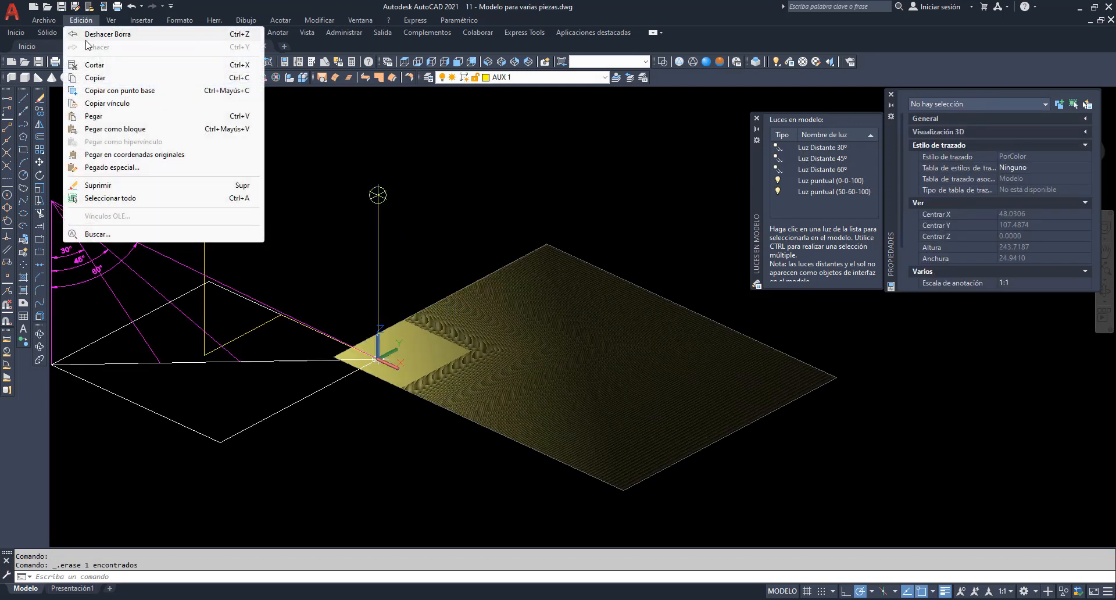
click(113, 168)
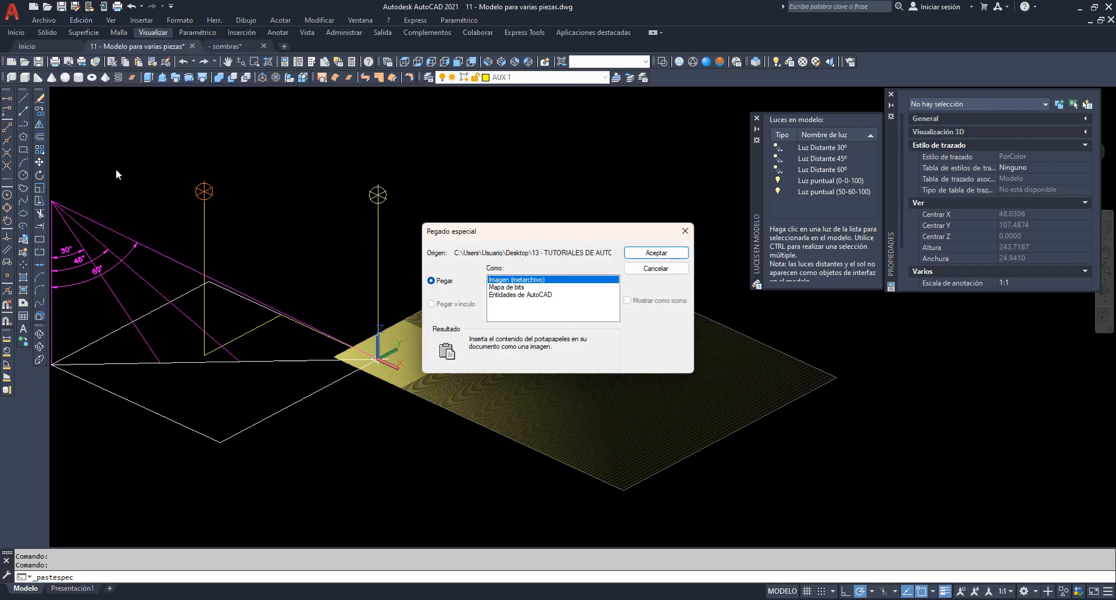
click(531, 295)
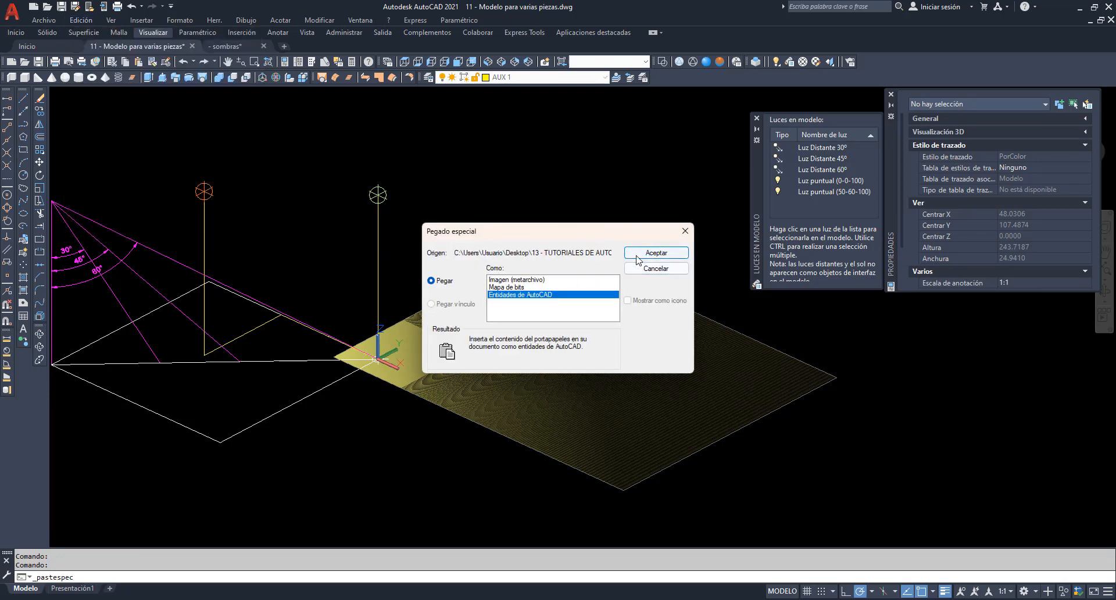
click(637, 257)
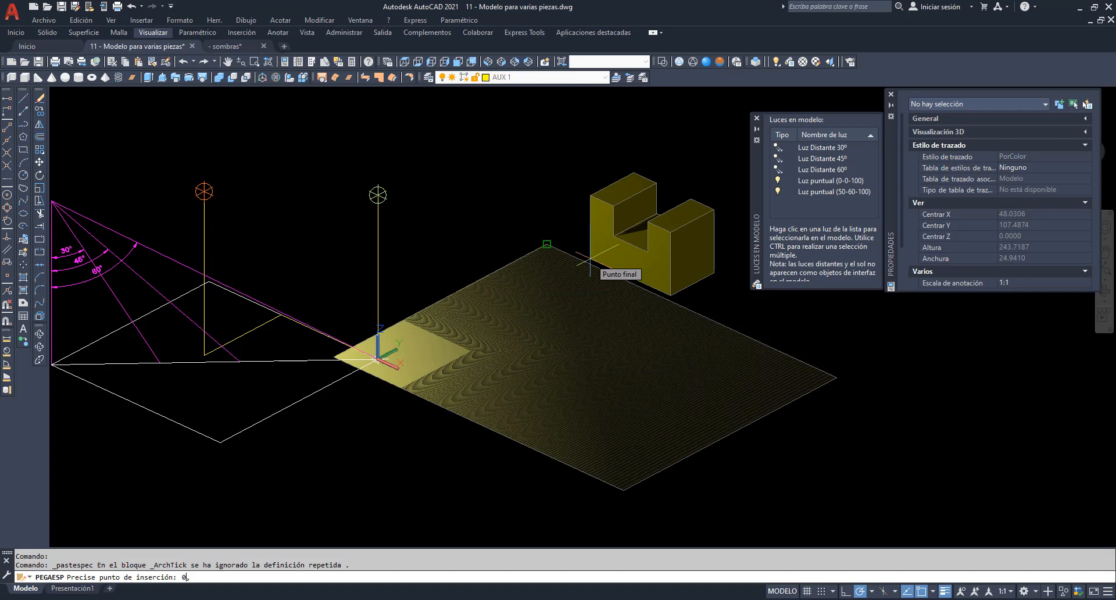
text(0,0)
key(Return)
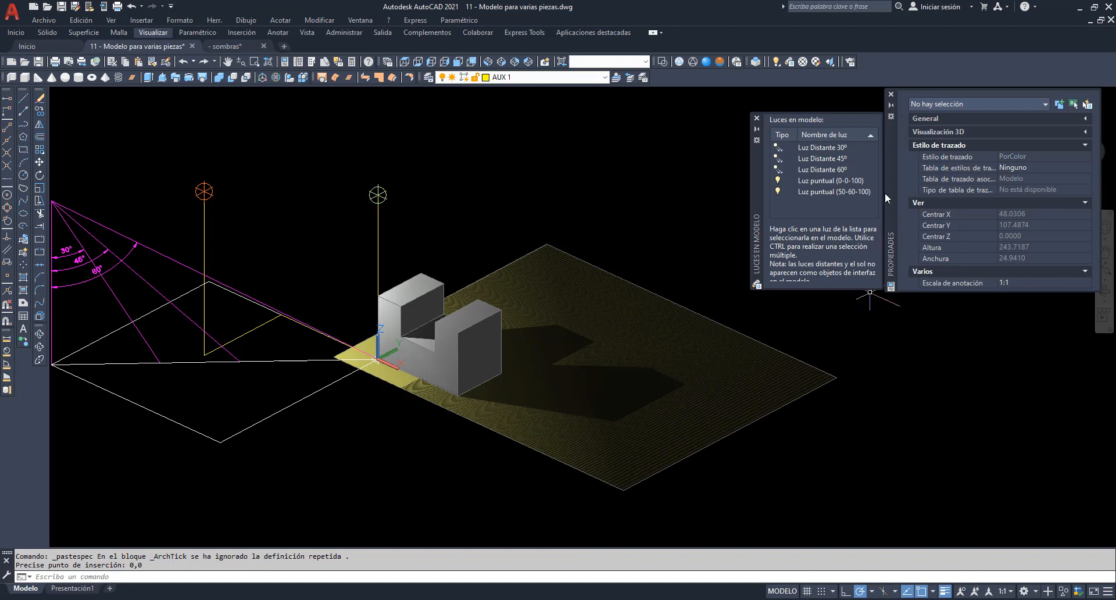
- Render the U-shaped solid with the point light Luz puntual (50-60-100), framing the solid and its cast shadow
click(836, 192)
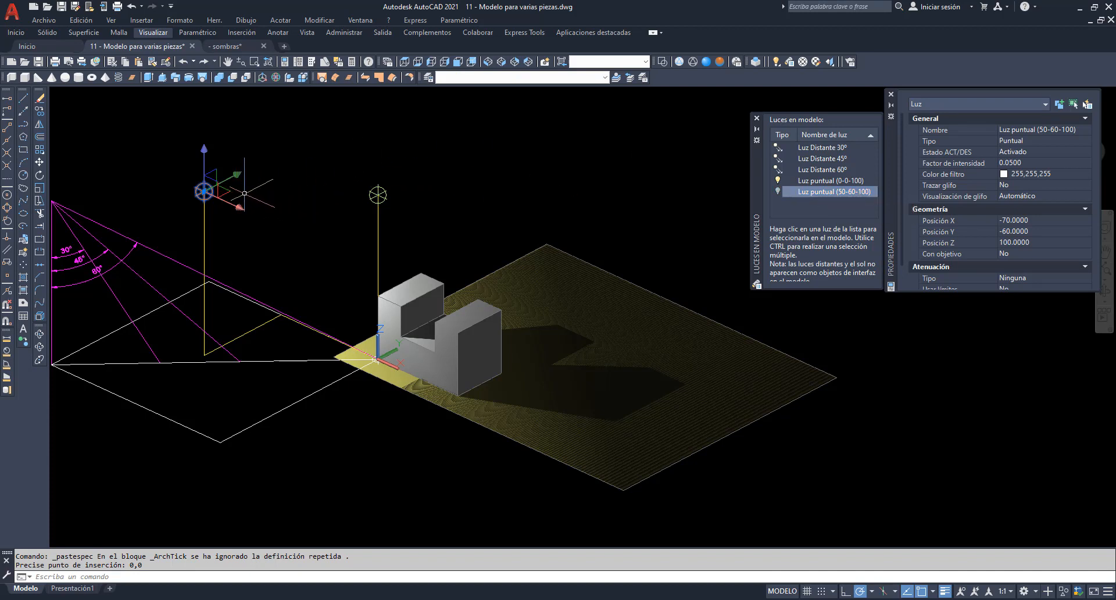
click(227, 61)
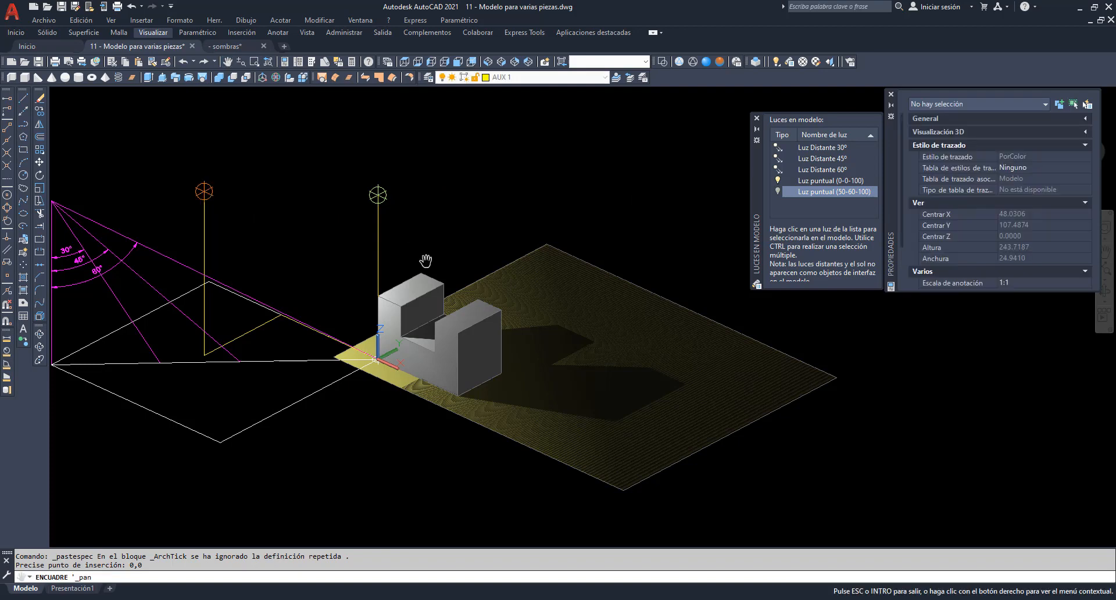
drag(436, 275, 236, 227)
scroll(236, 228, up, 2)
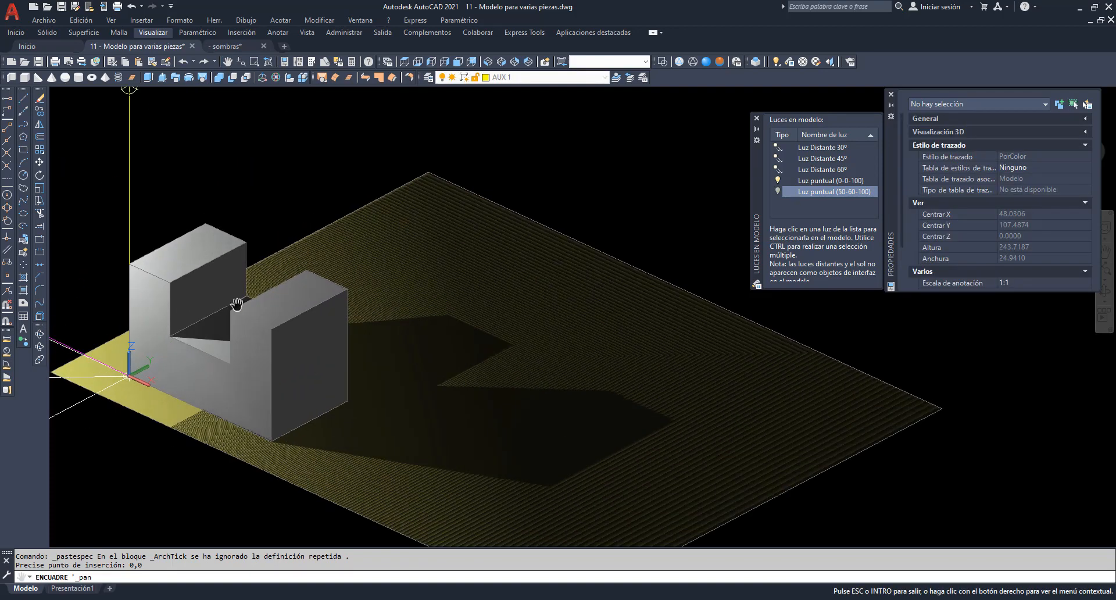
scroll(238, 309, up, 3)
drag(269, 393, 257, 98)
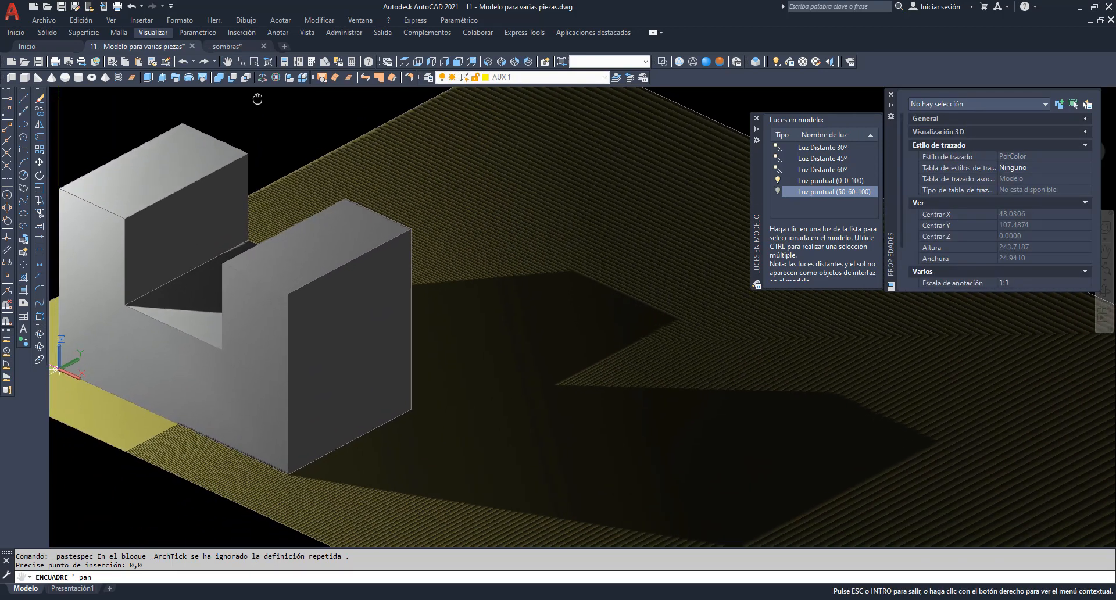
drag(242, 268, 269, 159)
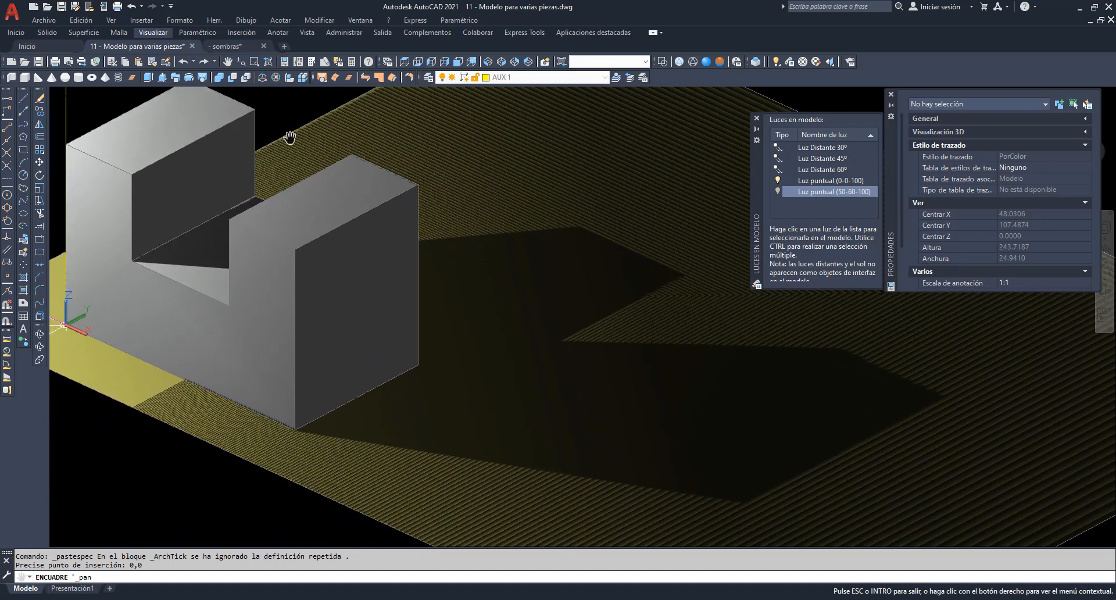
right_click(297, 101)
click(314, 109)
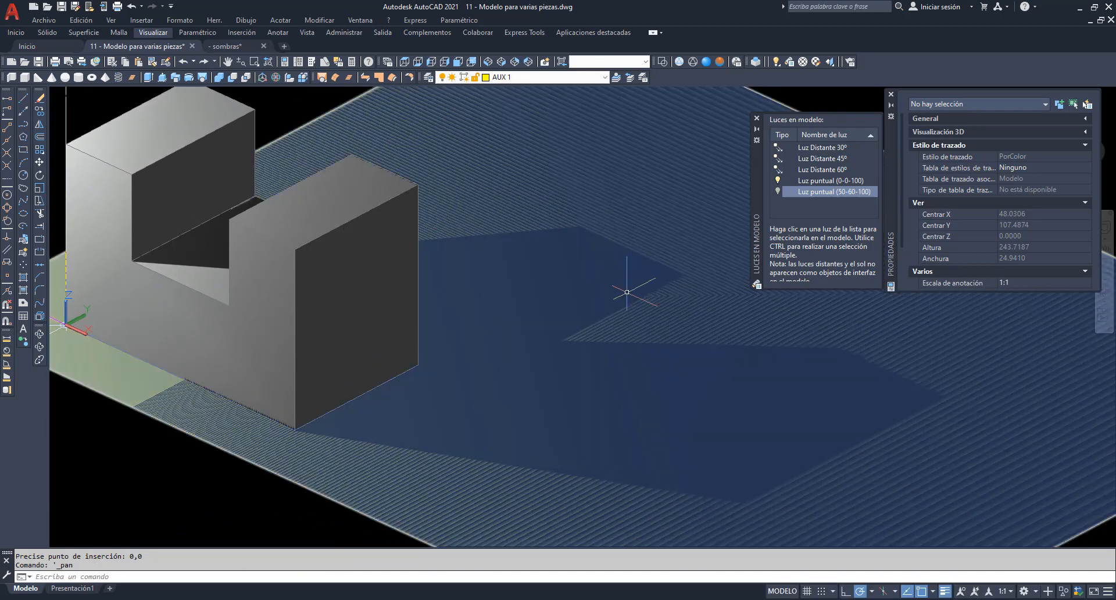
key(Return)
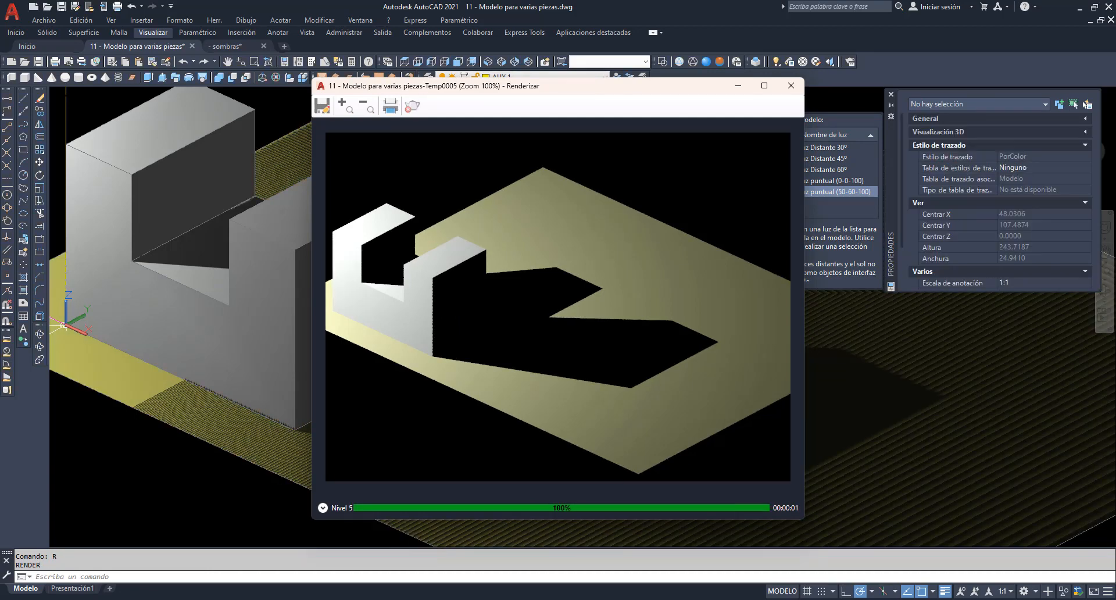
- Set the on/off state of Luz puntual (50-60-100) to Desactivado and that of Luz puntual (0-0-100) to Activado
click(850, 180)
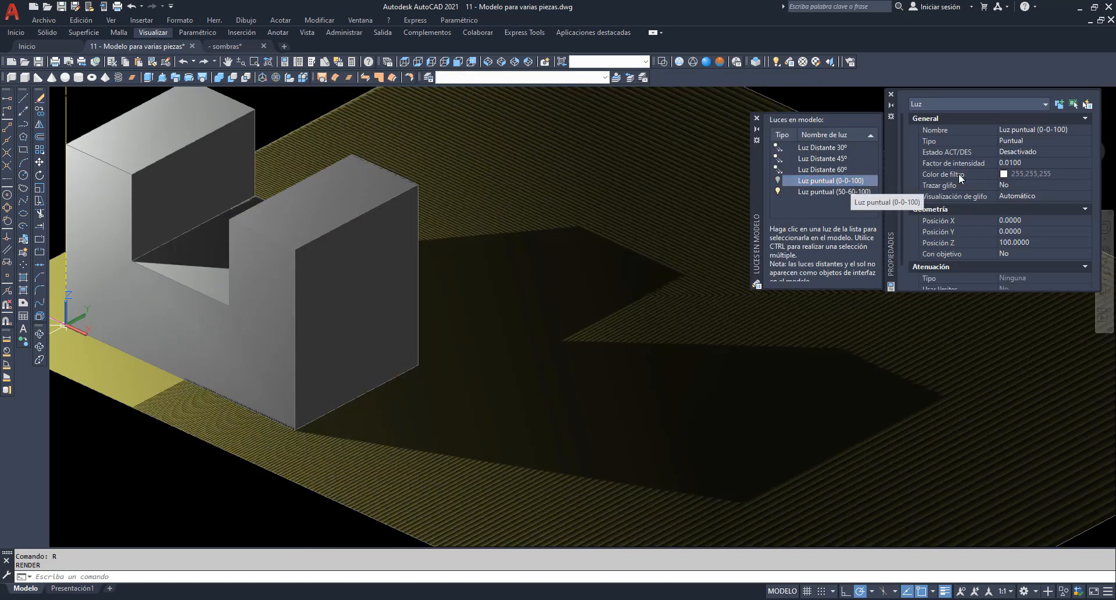
click(849, 192)
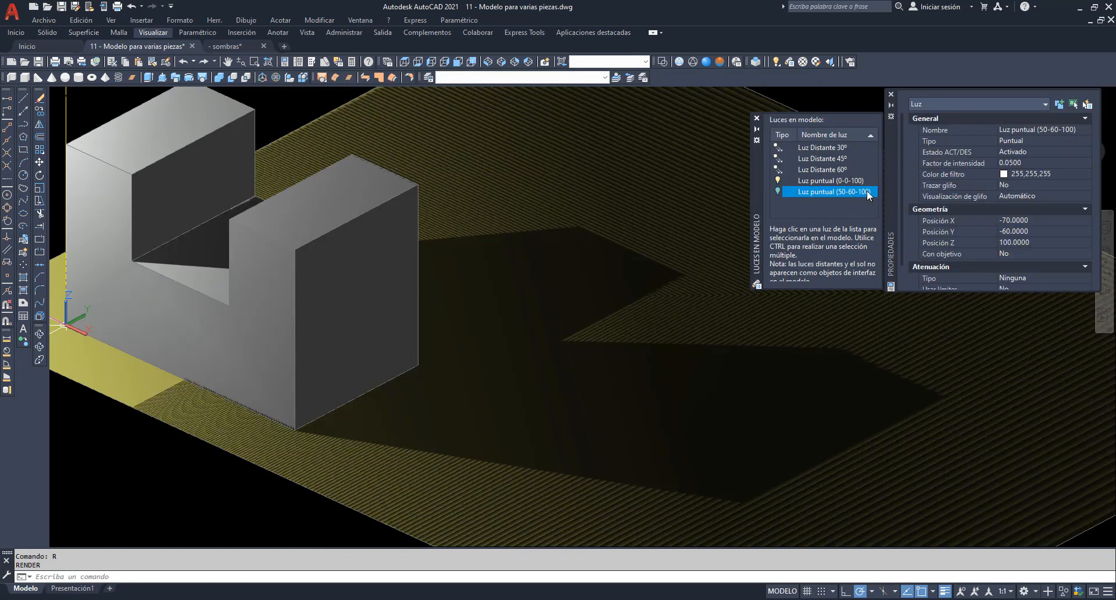
click(1081, 152)
click(1087, 152)
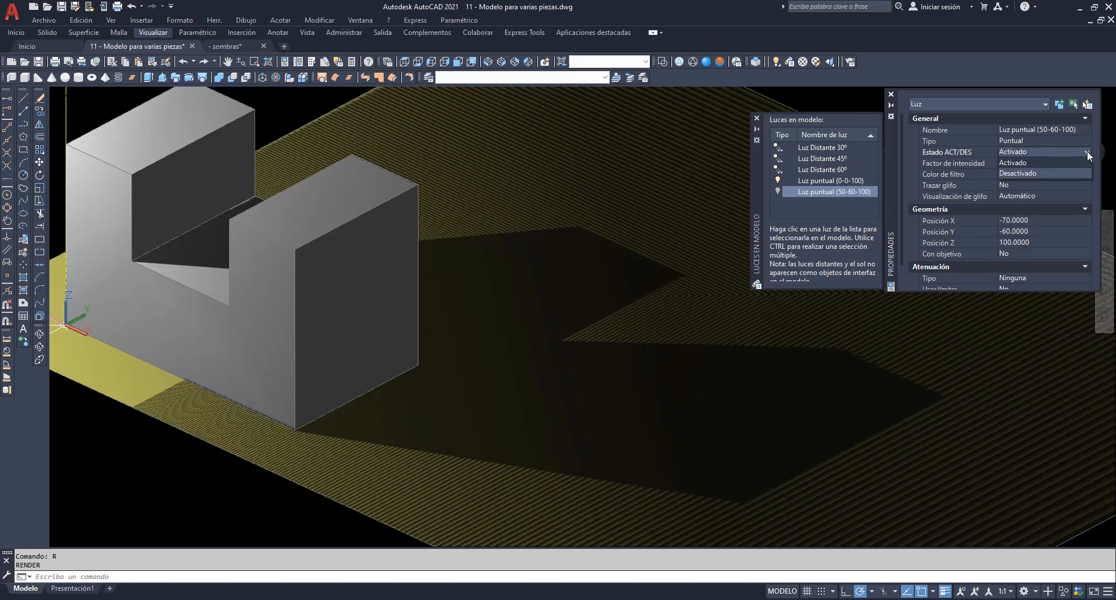
click(1070, 169)
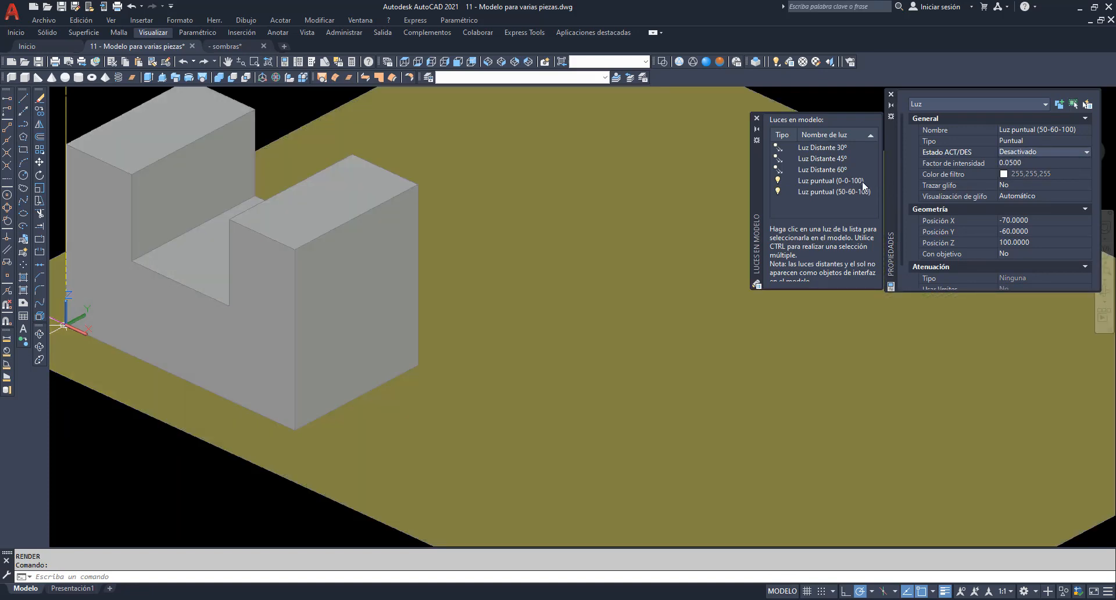
click(863, 181)
click(1063, 152)
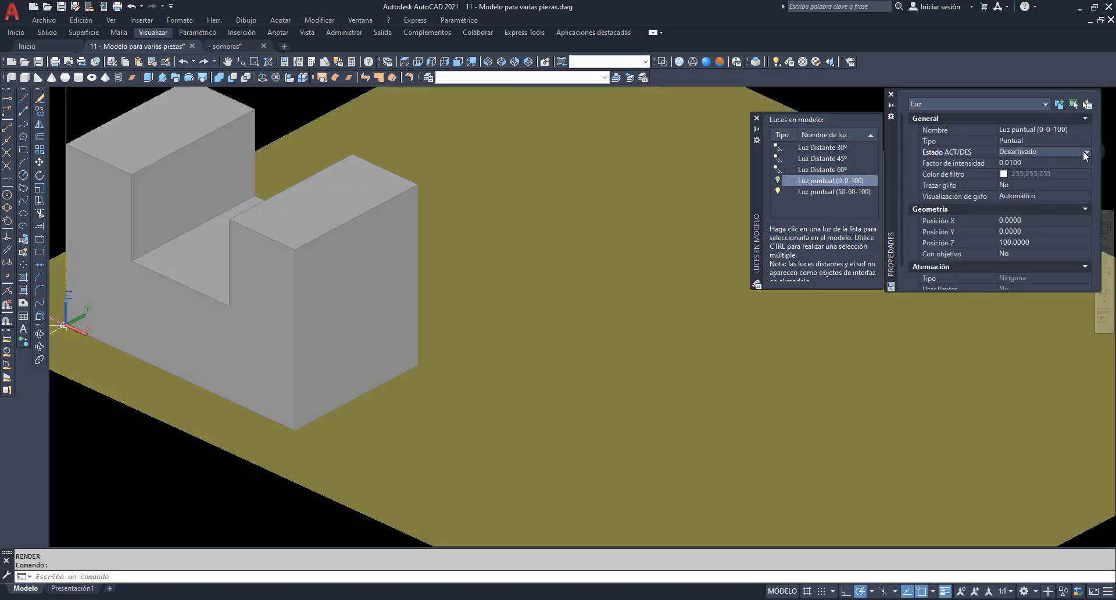
click(1086, 151)
click(1076, 165)
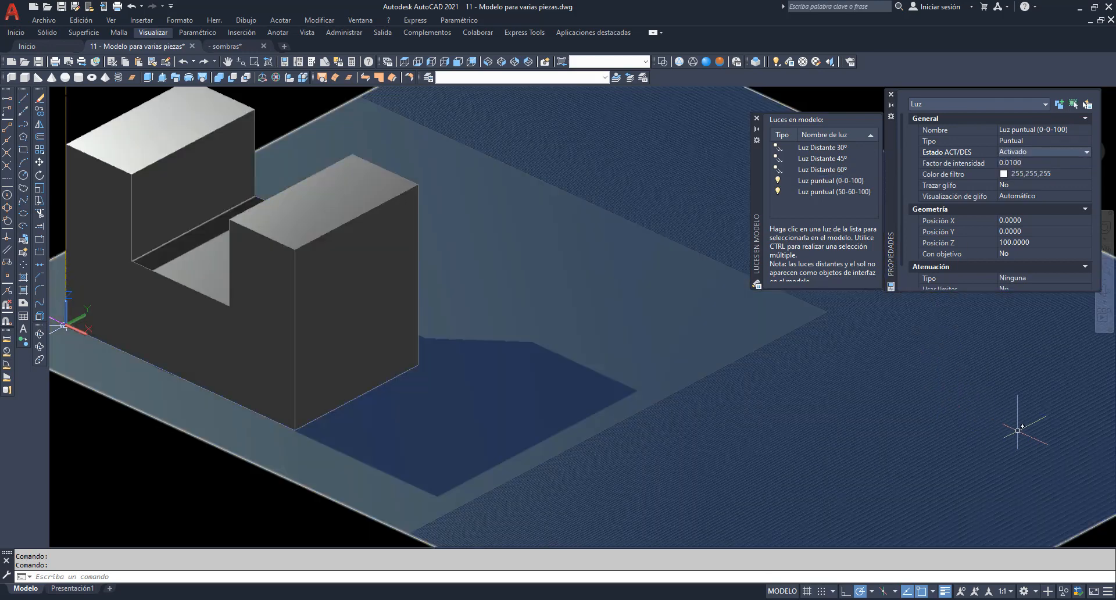
- Render the U-shaped solid with the point light Luz puntual (0-0-100) and return to the drawing
text(R)
key(Return)
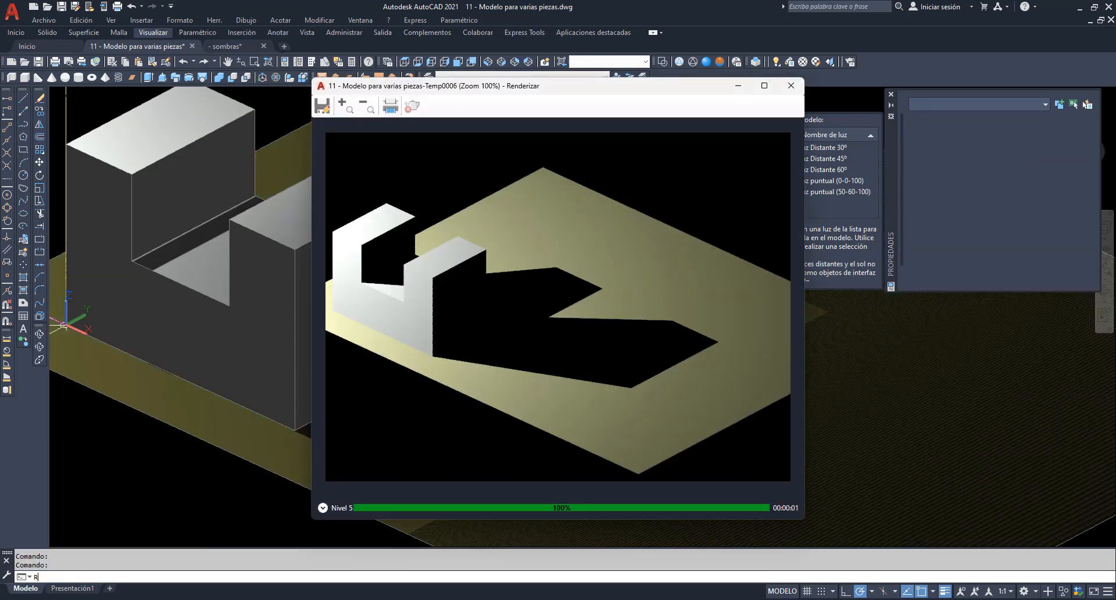
key(Return)
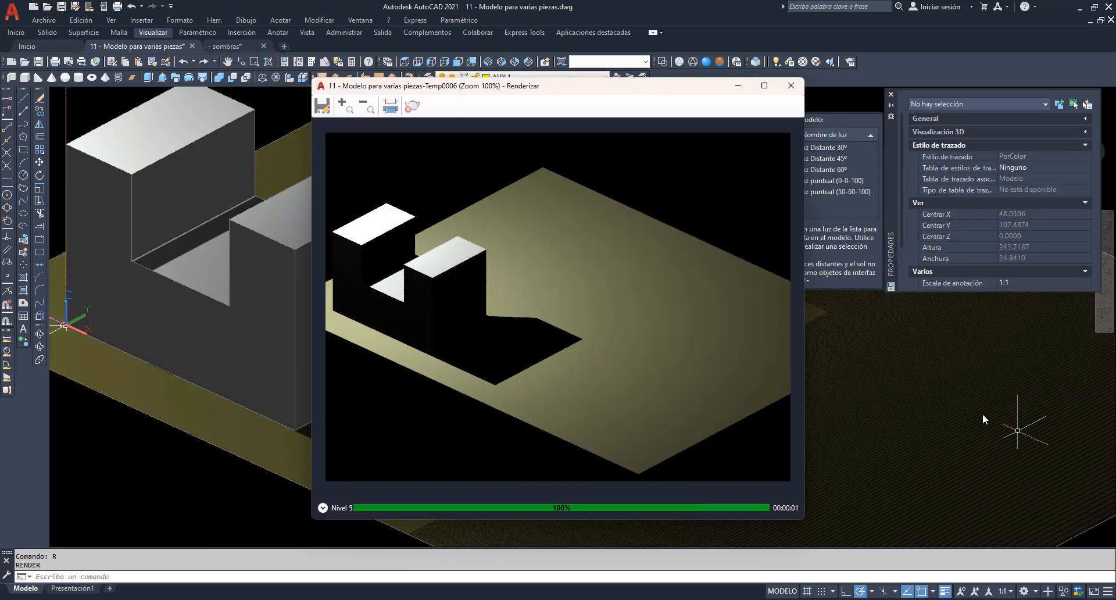
click(909, 390)
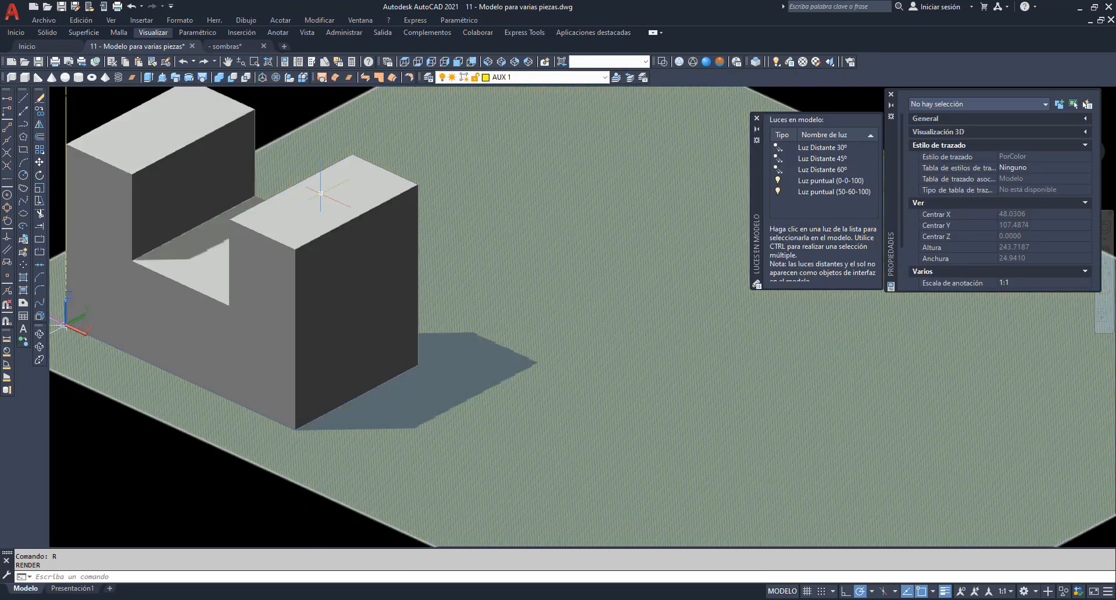
- Rotate the U-shaped solid in 3D a quarter turn about the vertical axis through its base corner at the origin
click(229, 62)
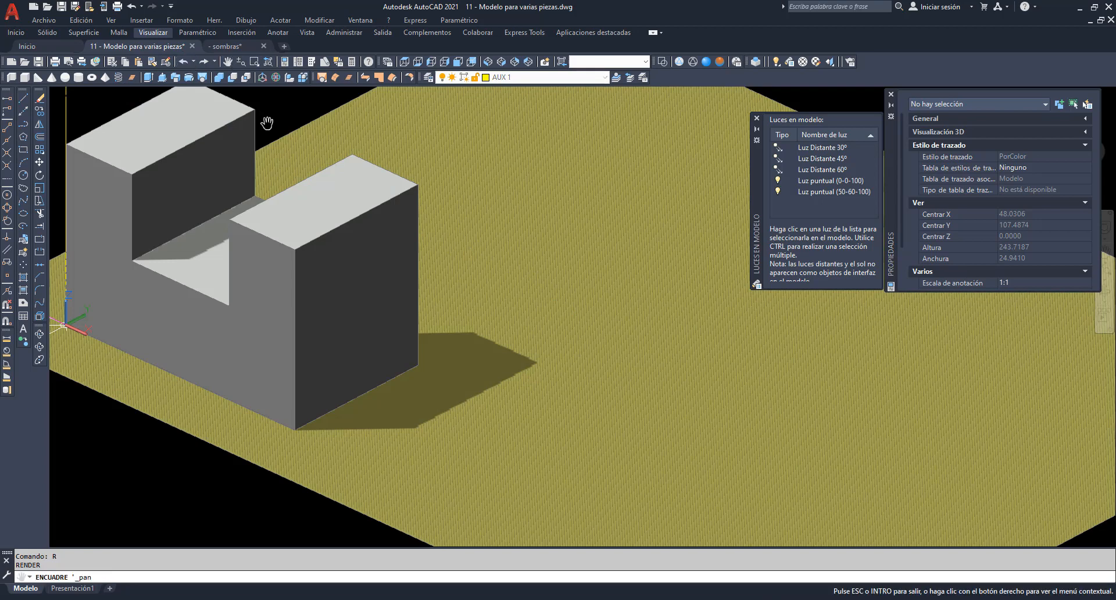
drag(267, 122, 399, 172)
scroll(386, 169, up, 2)
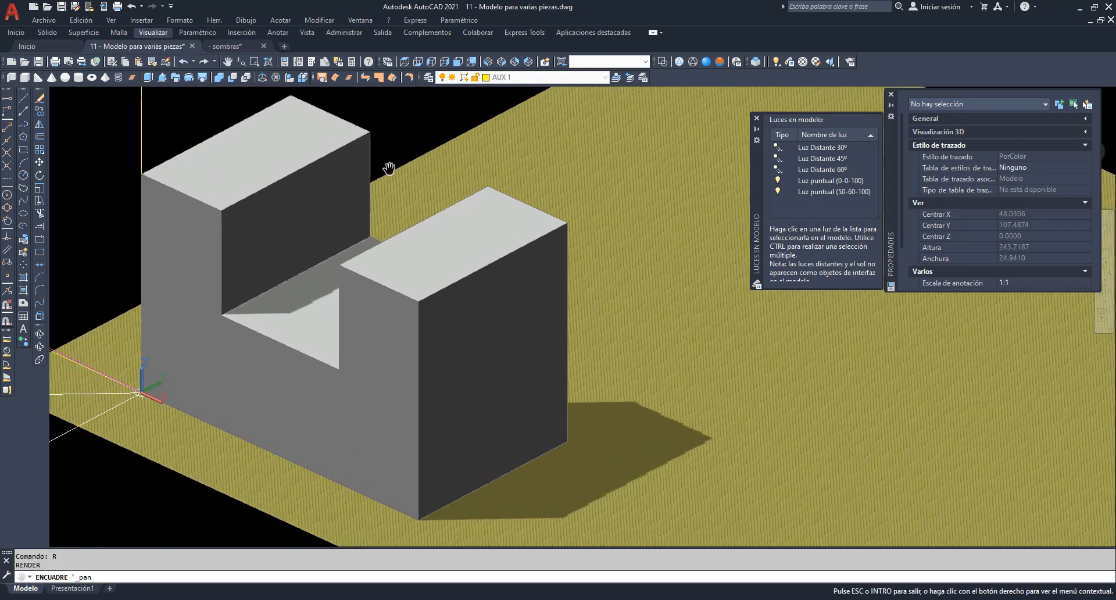
right_click(404, 128)
click(417, 133)
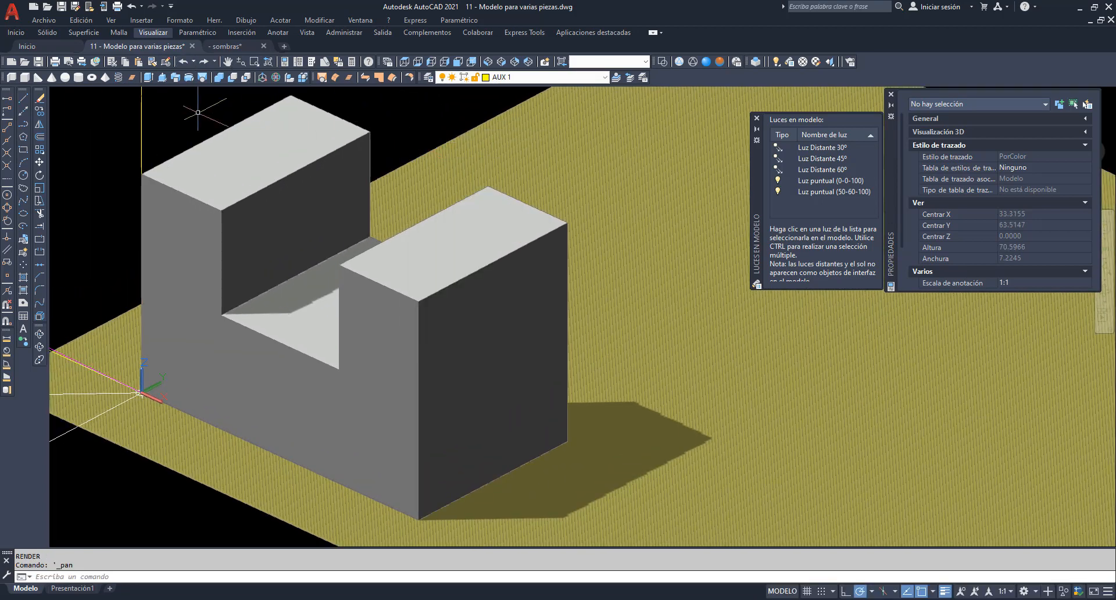
click(277, 77)
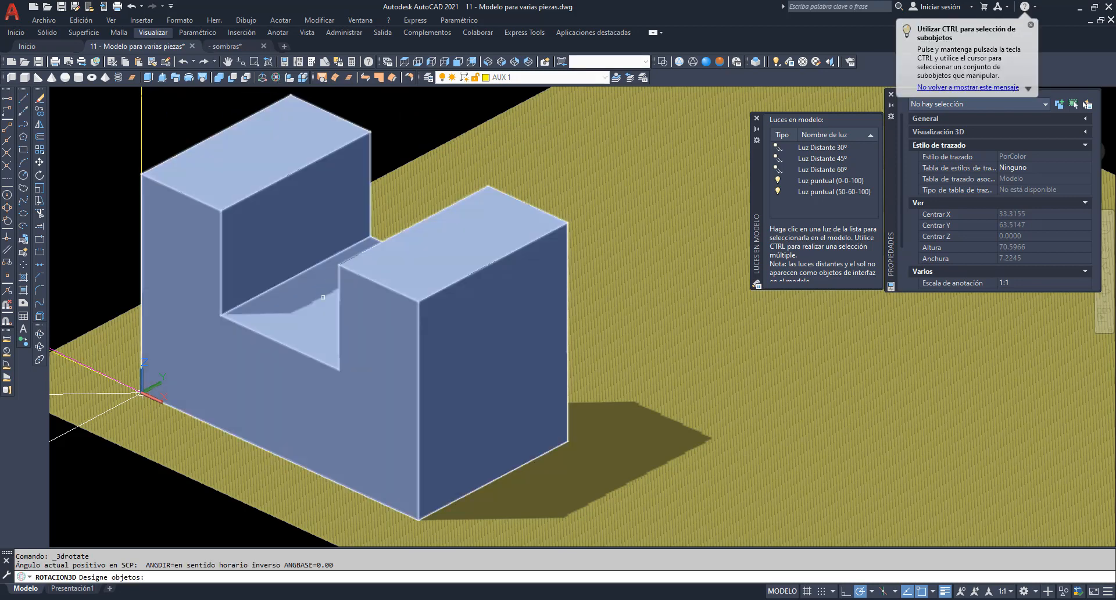
click(324, 342)
key(Return)
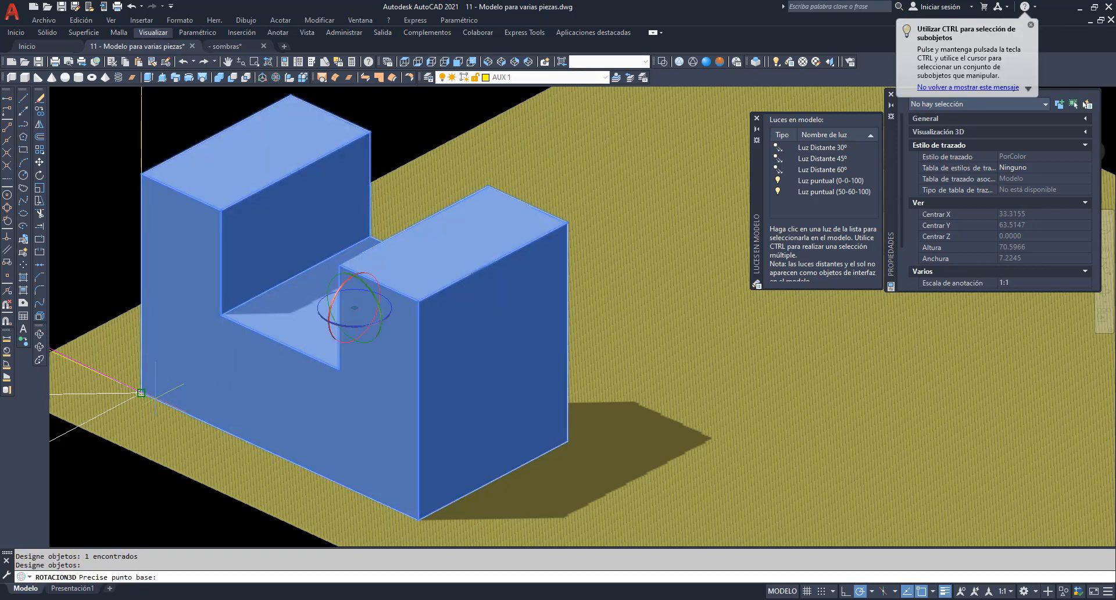
click(141, 393)
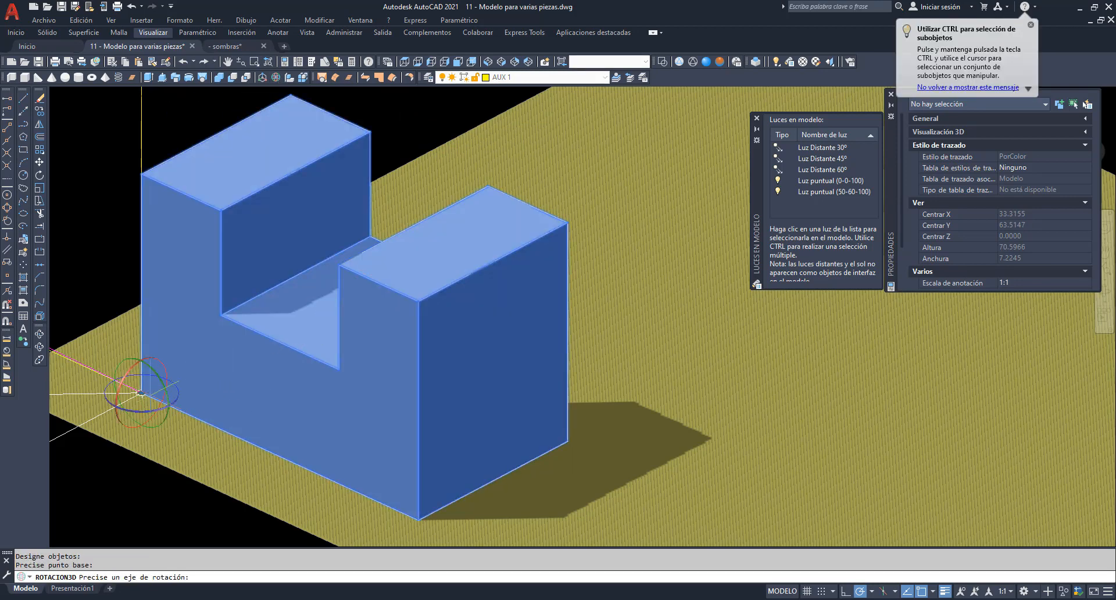
click(177, 401)
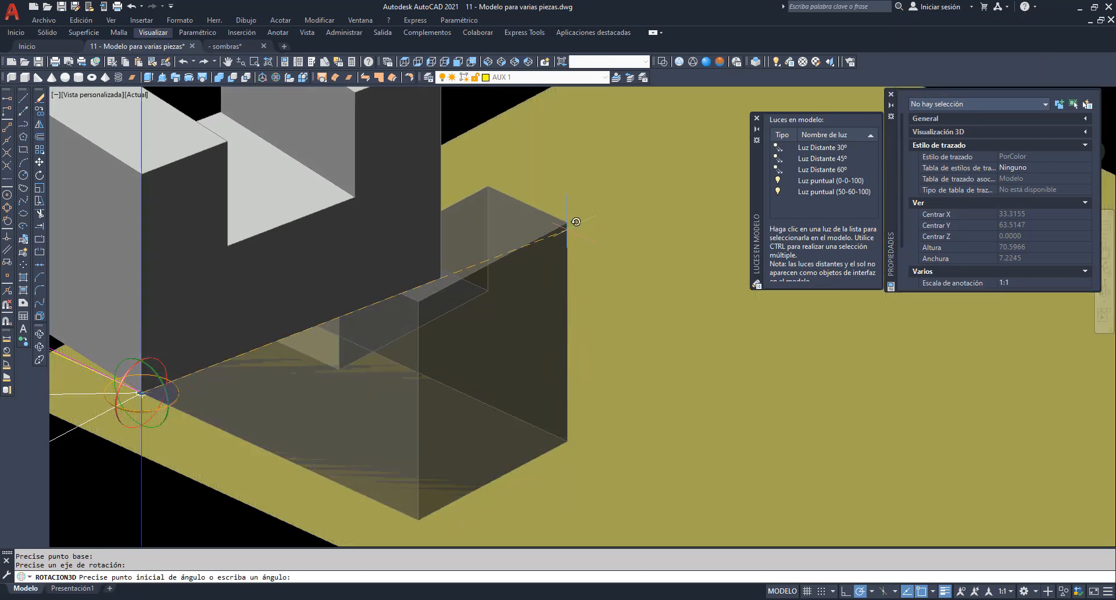
click(561, 170)
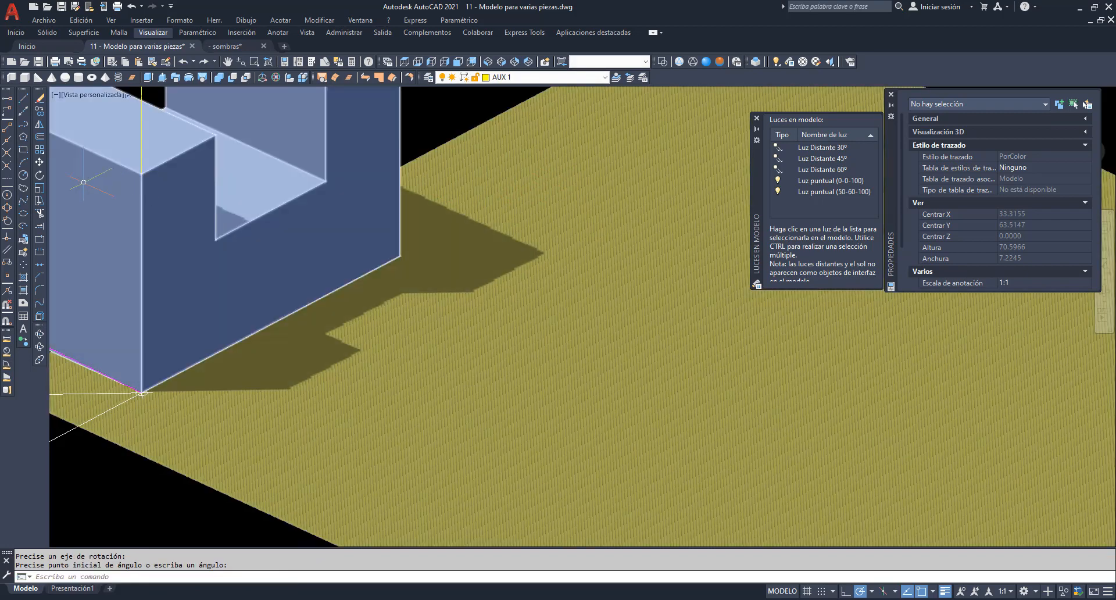
- Move the rotated U-shaped solid from its outer base corner to the origin so that it sits on the ground plane
click(40, 162)
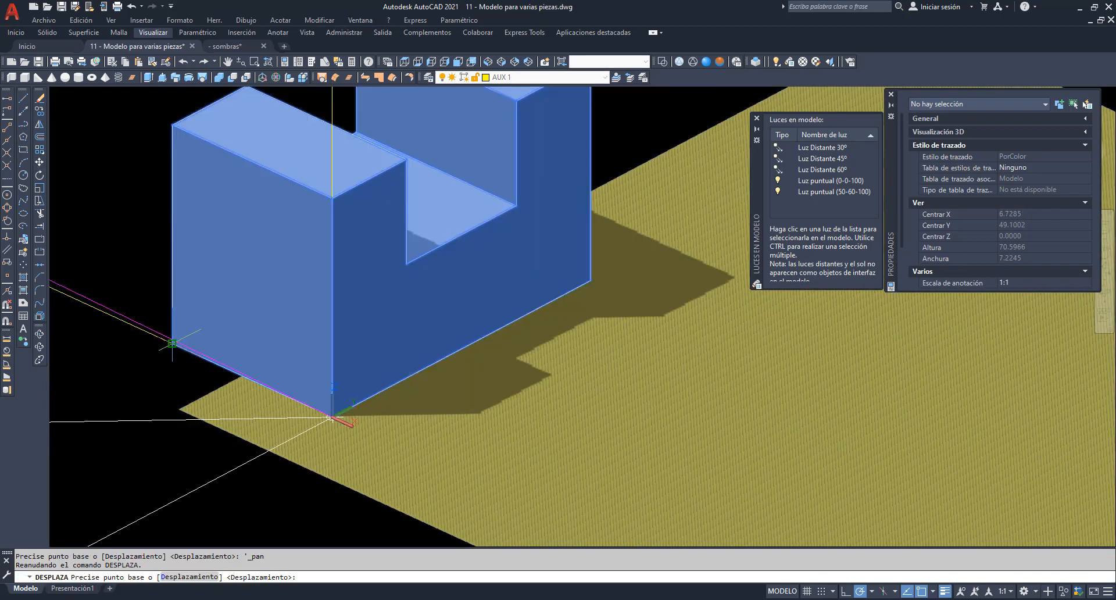
click(173, 345)
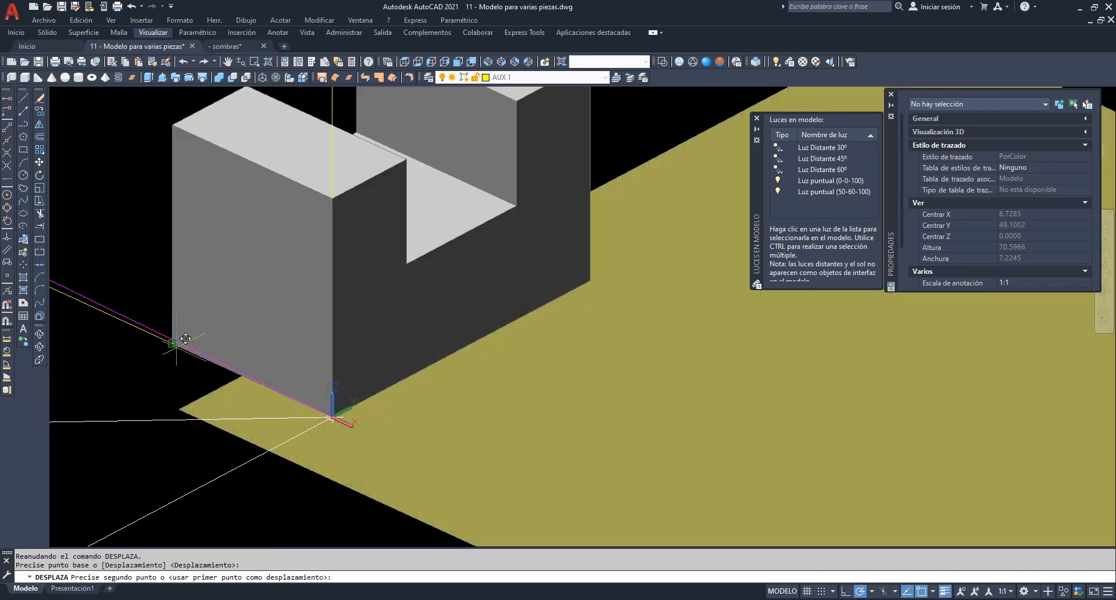
click(343, 406)
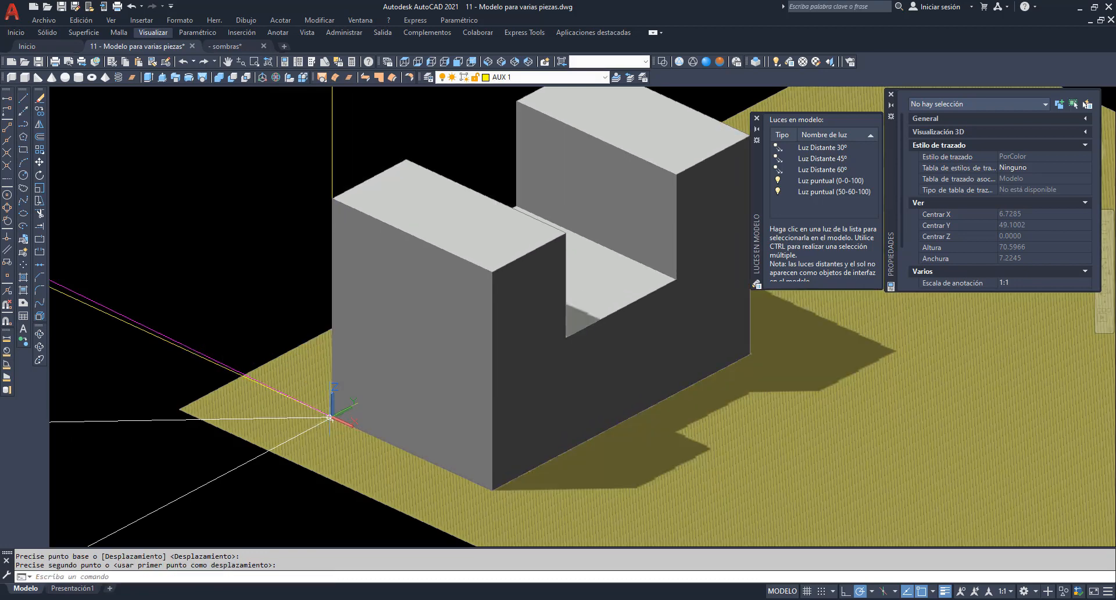
click(227, 62)
drag(451, 277, 207, 279)
scroll(273, 271, up, 1)
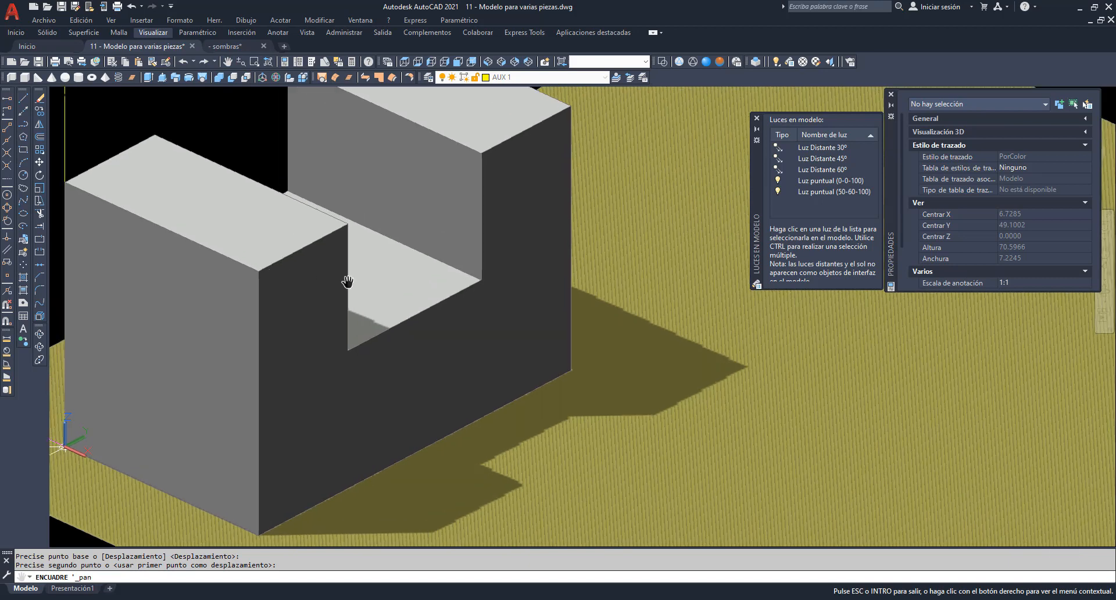
scroll(490, 224, down, 1)
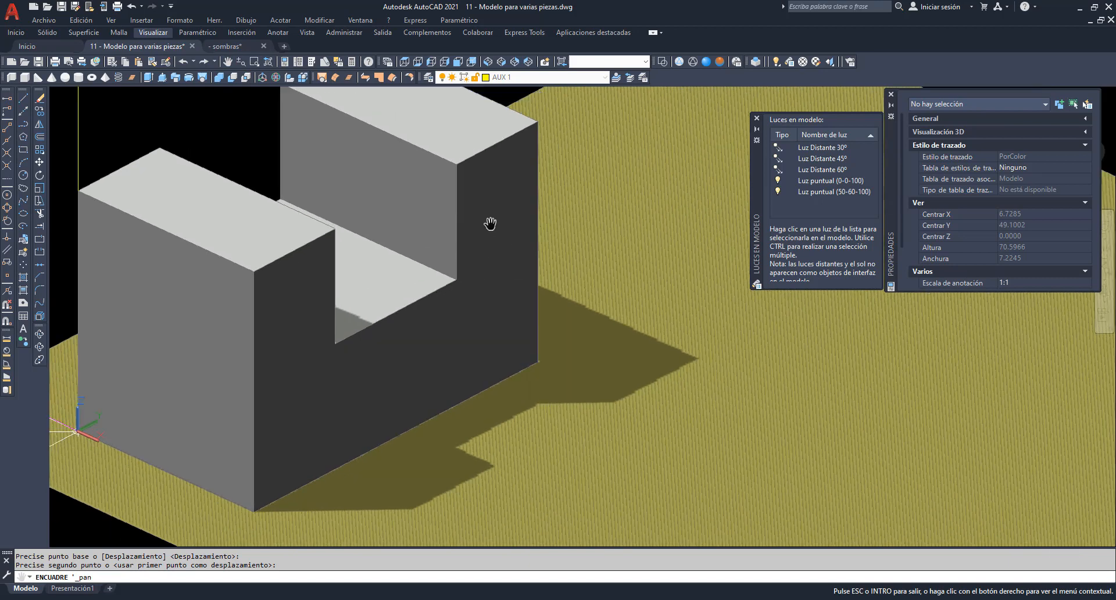
- Render the rotated U-shaped solid standing on the ground plane with its cast shadow
click(228, 63)
right_click(583, 149)
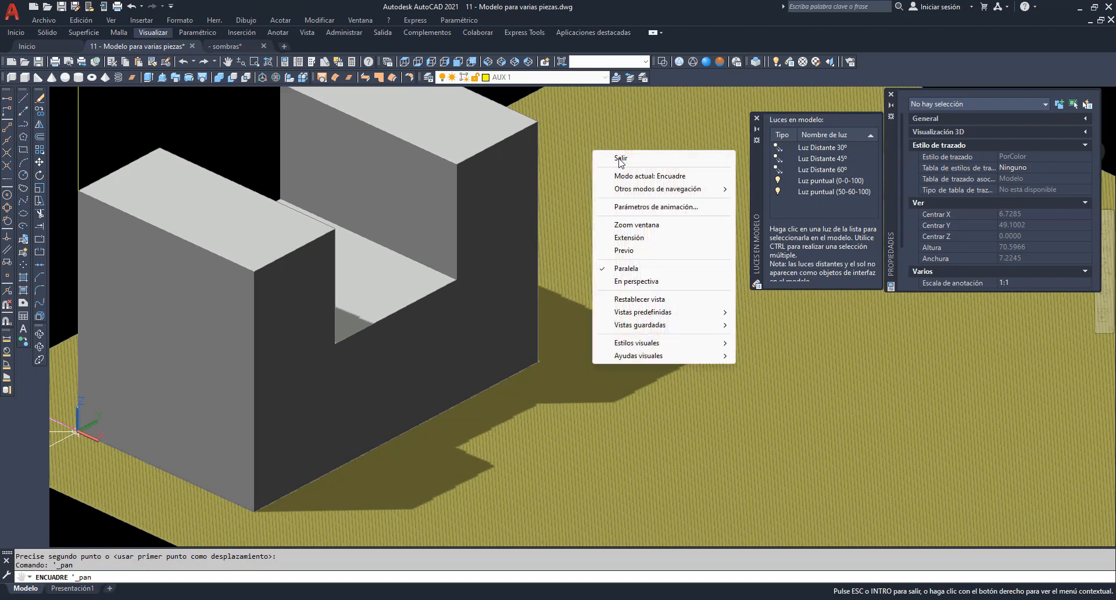
click(605, 157)
key(Return)
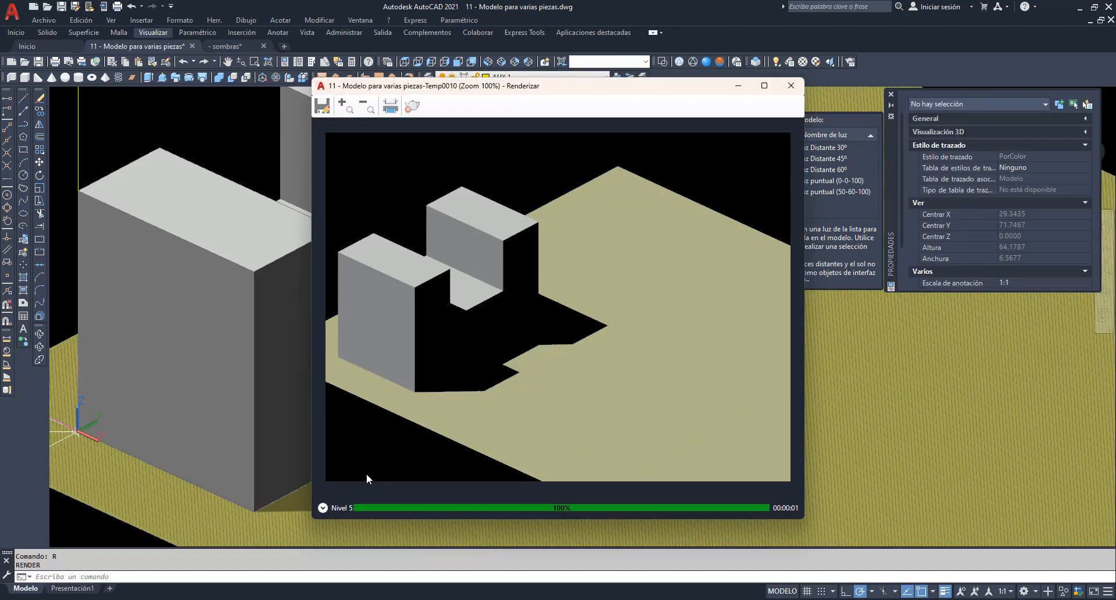
- Review the earlier renders in the render history, from the U-shaped solid back to the stepped solid, and return to the drawing
click(323, 508)
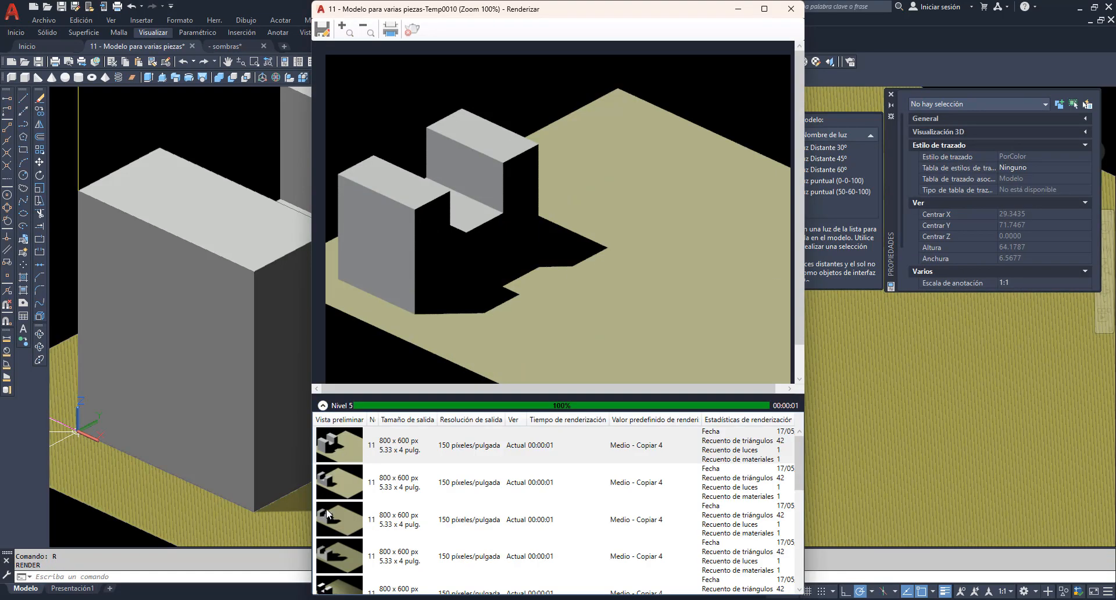
click(489, 446)
click(485, 483)
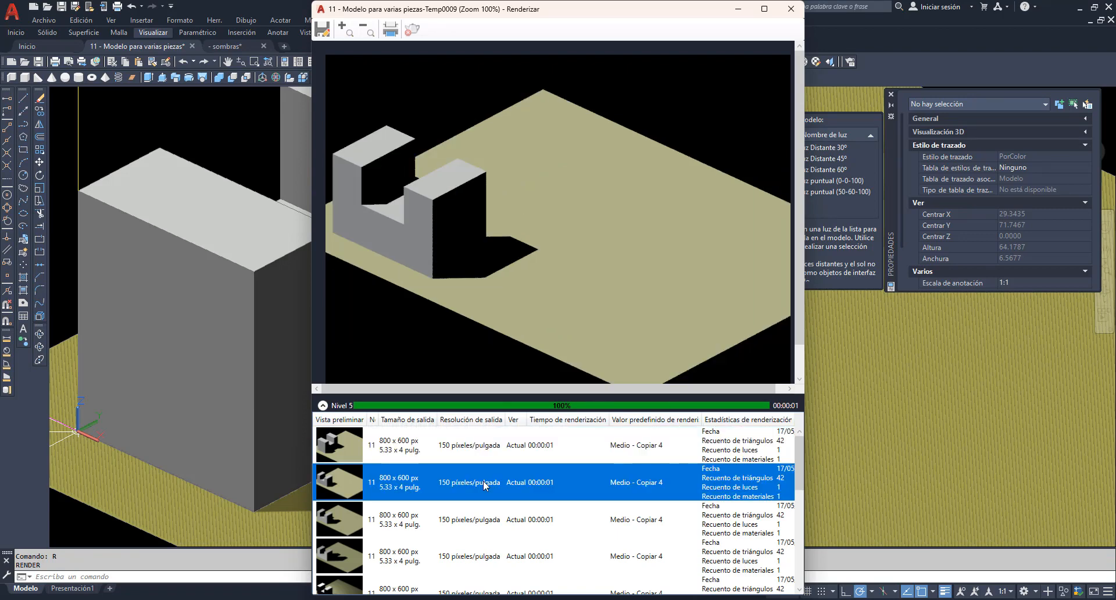
key(Down)
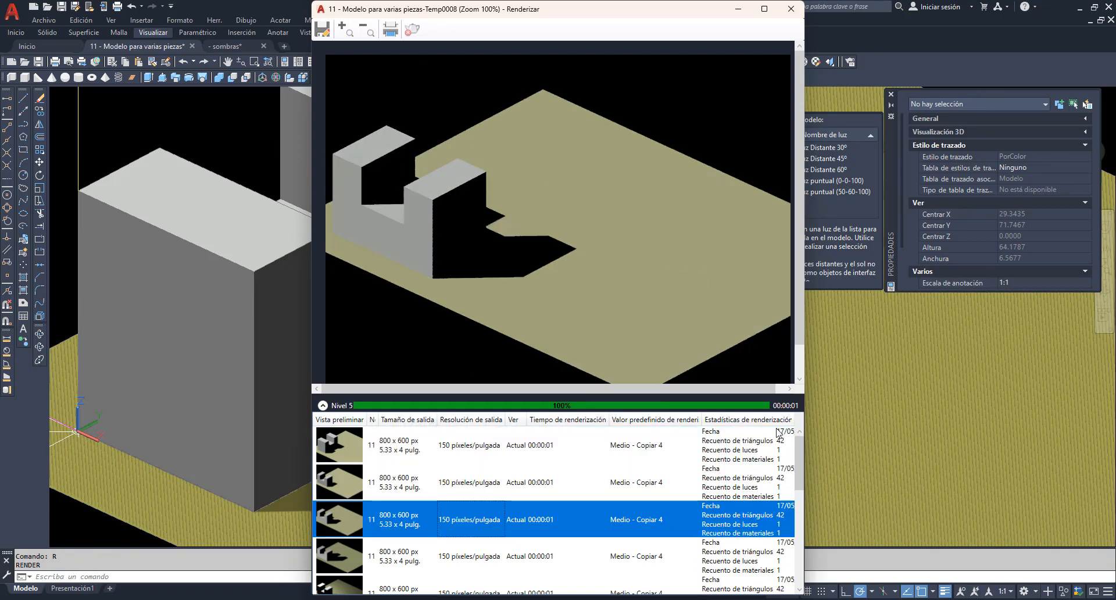
key(Down)
key(Down)
key(Down)
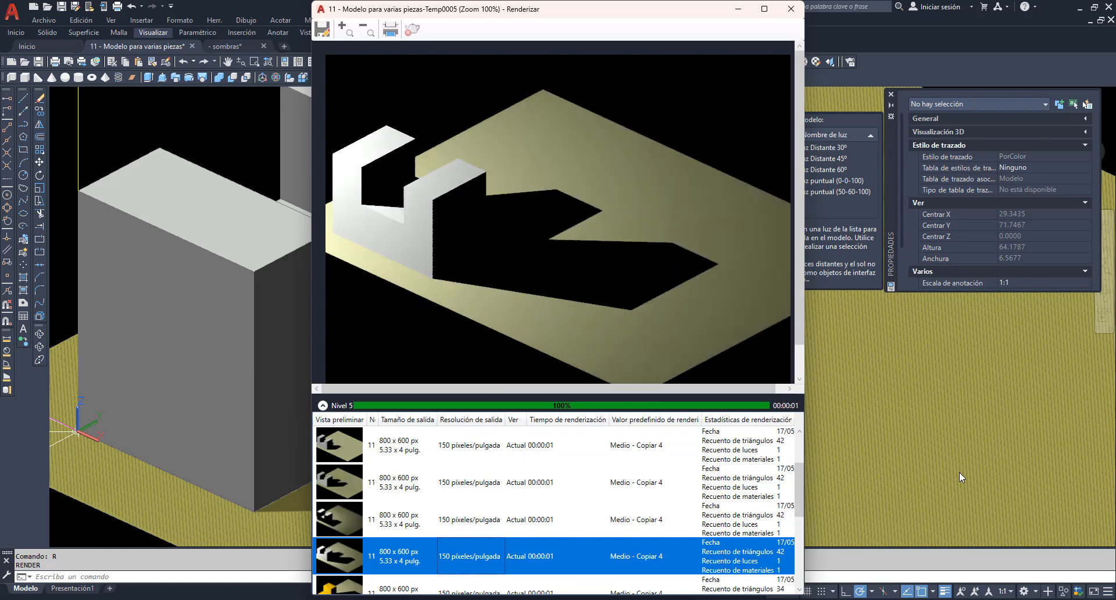
key(Down)
key(Down)
key(Down)
key(Down)
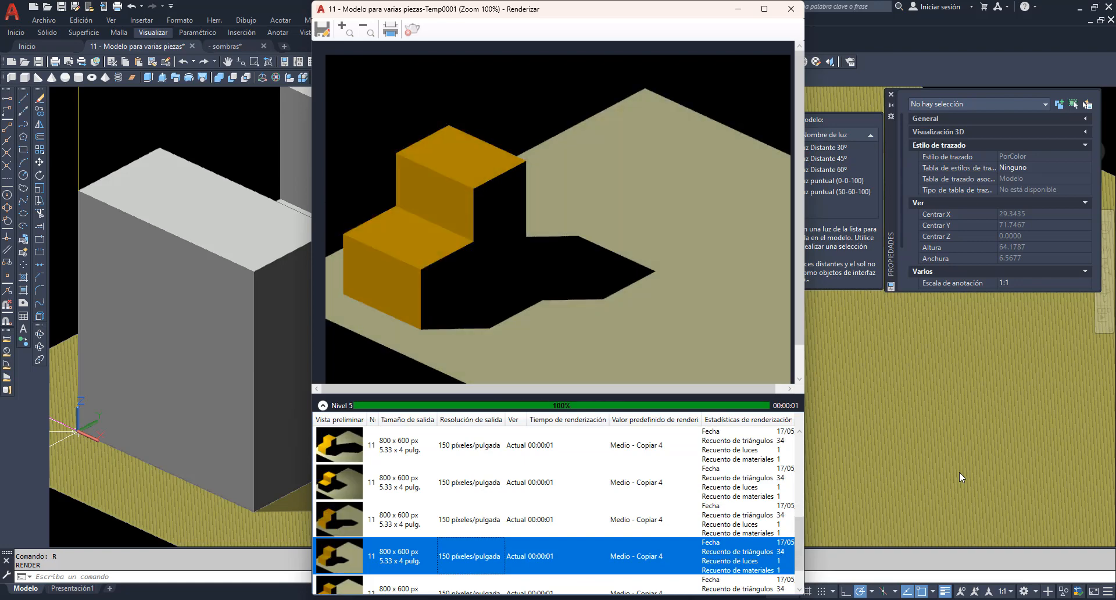
key(Down)
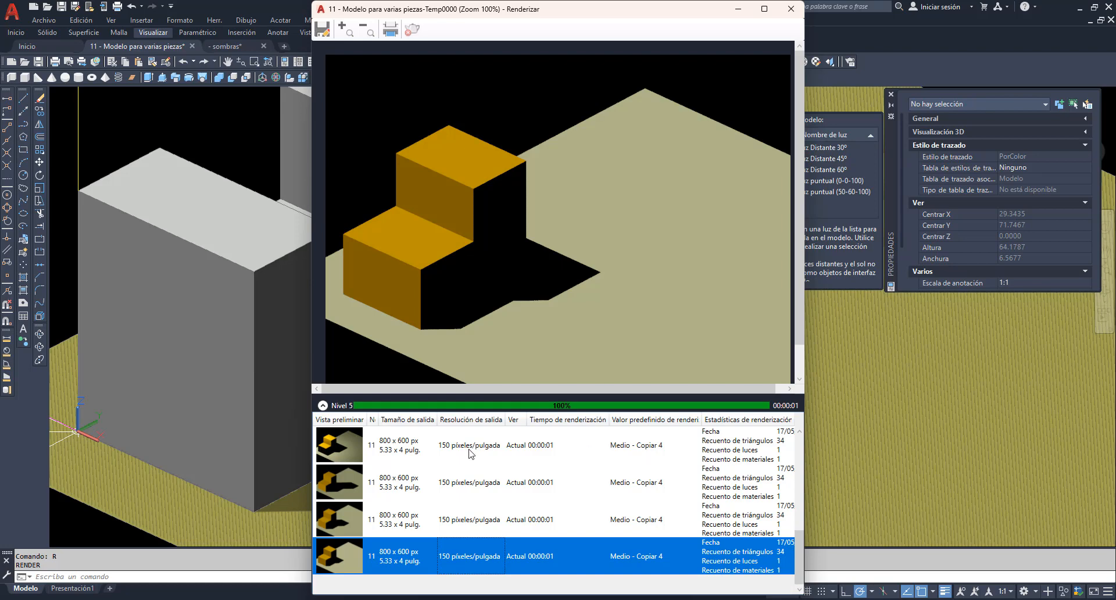
click(323, 406)
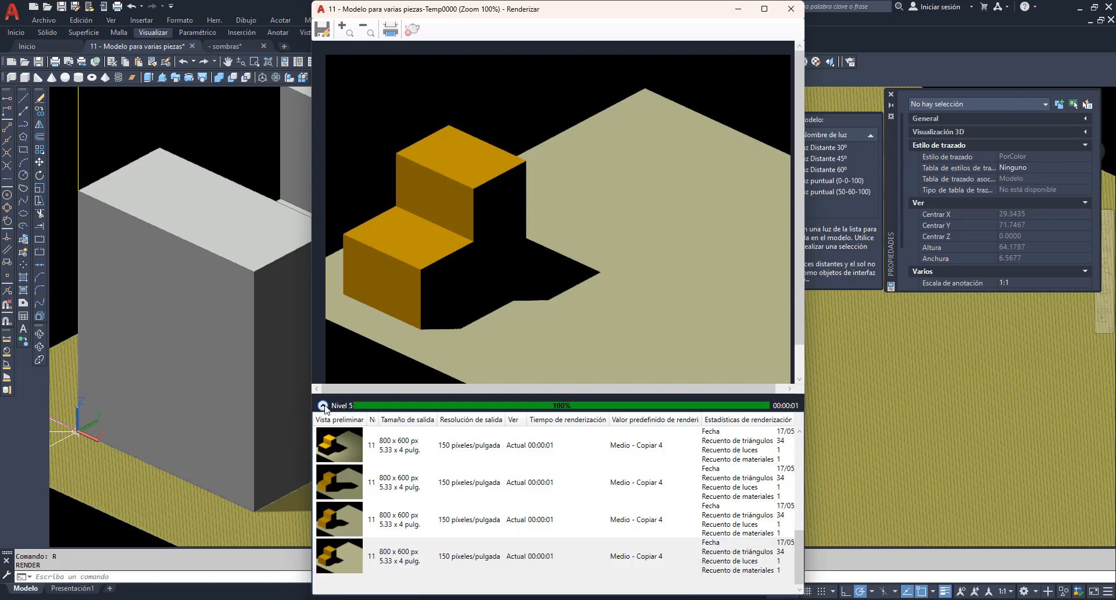
click(323, 406)
click(934, 401)
- Delete the U-shaped solid from the ground plane in the lighting template
scroll(522, 241, down, 3)
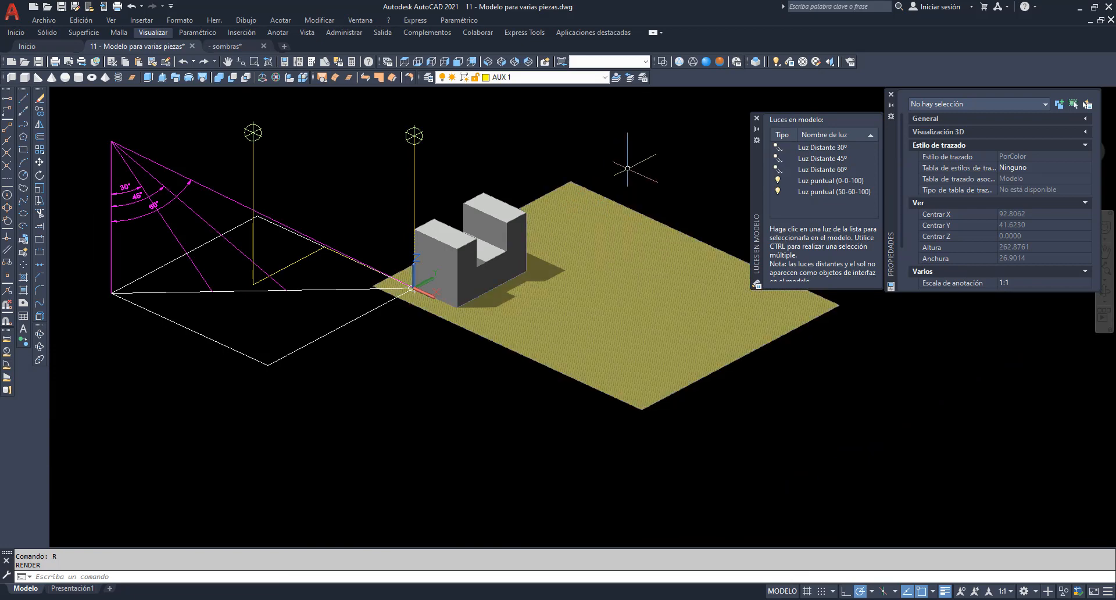
click(492, 198)
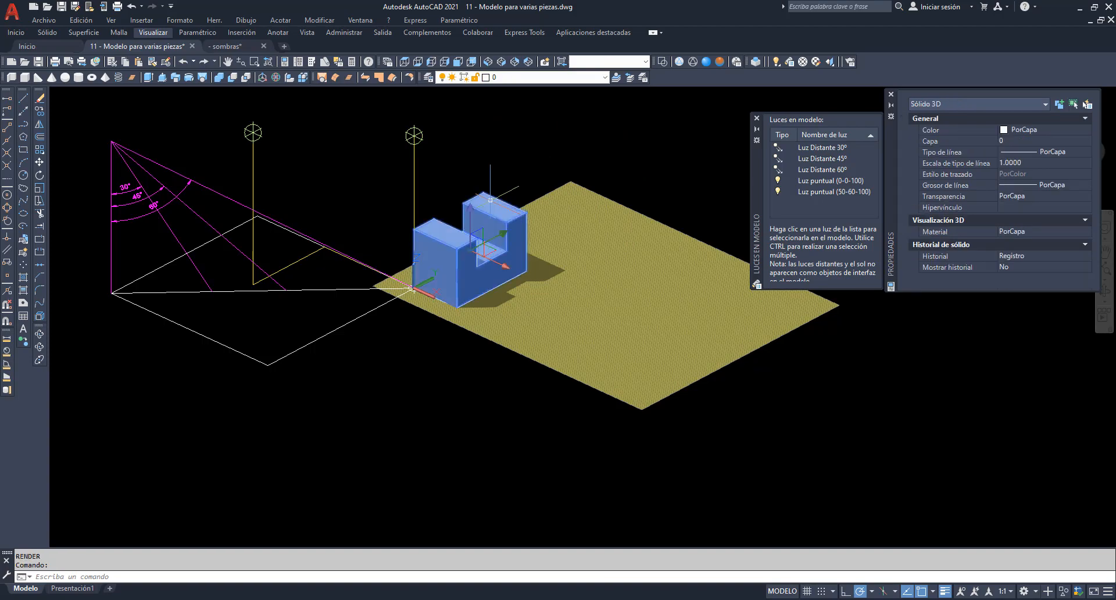
key(Delete)
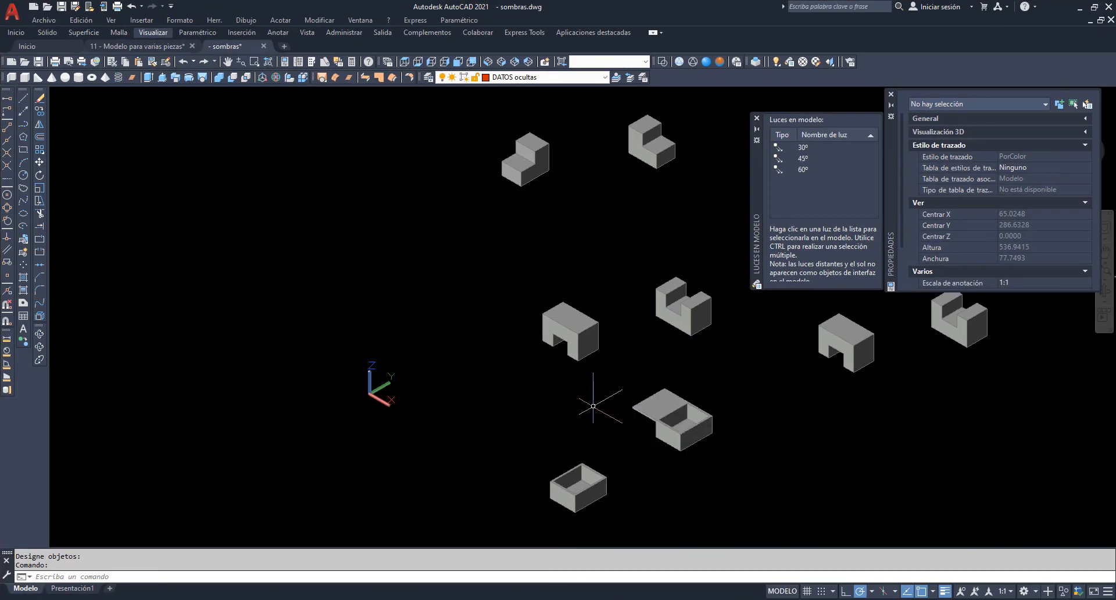
- Copy the box with the slid-open lid from the sombras drawing, using its lower front corner as base point
click(82, 19)
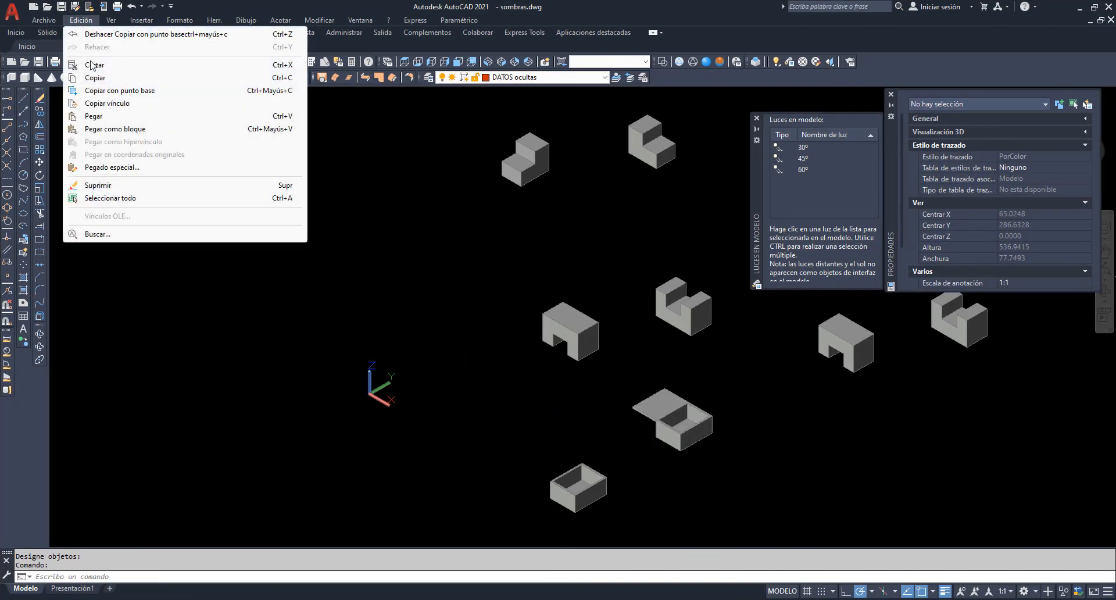
click(116, 90)
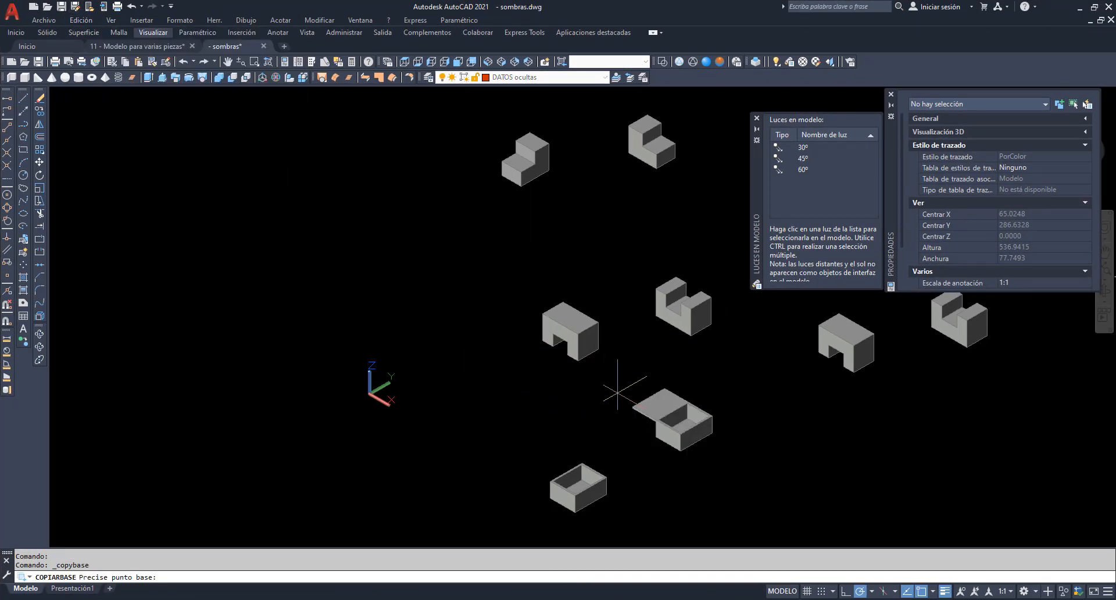
click(656, 436)
click(658, 433)
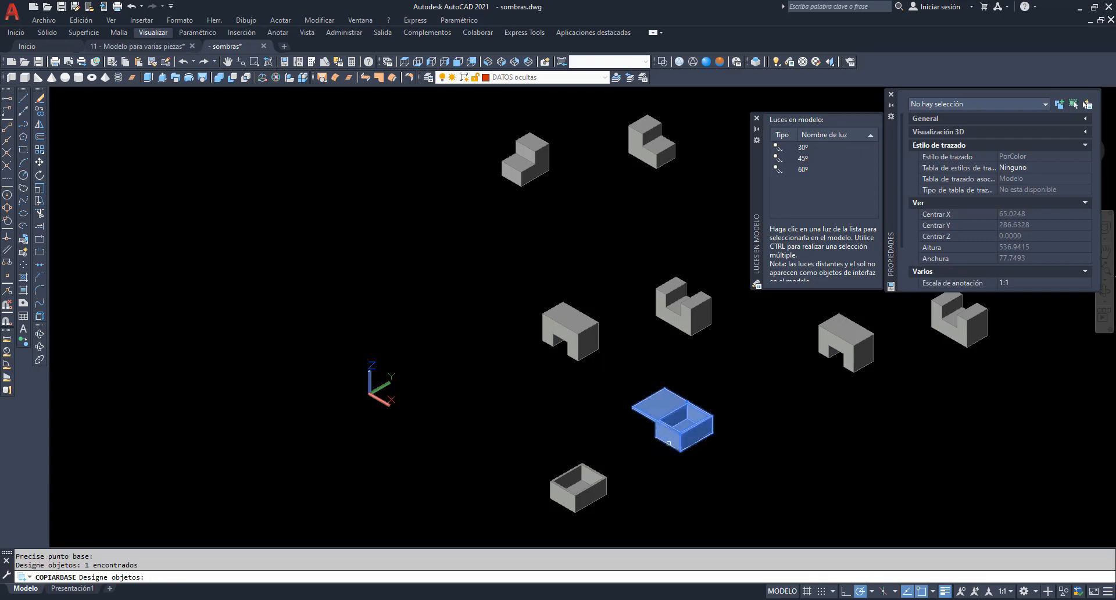
key(Return)
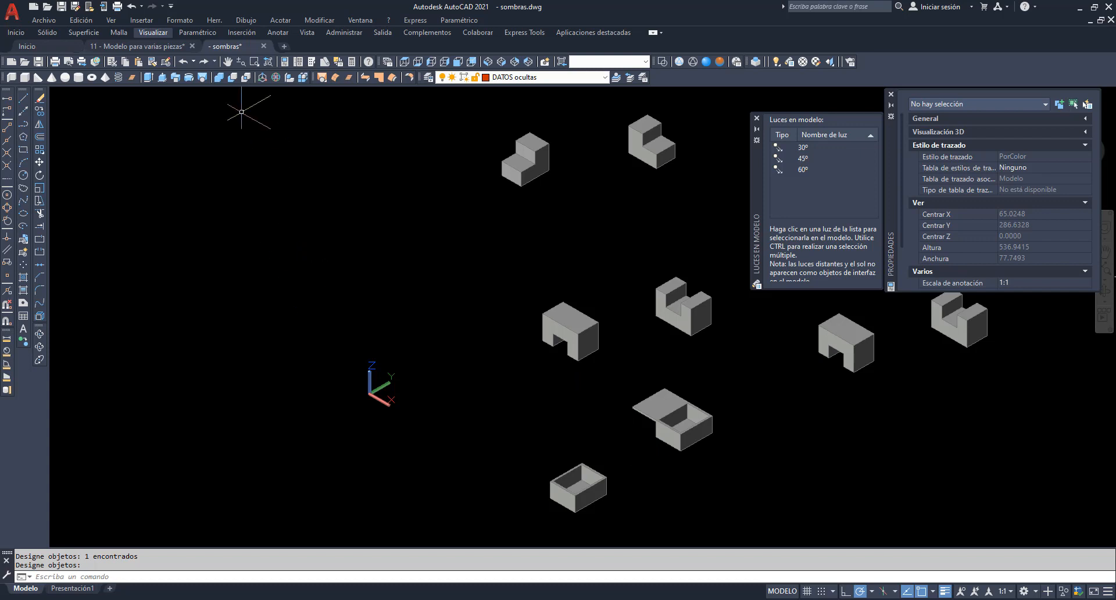
- Paste the box into 11 - Modelo para varias piezas as Entidades de AutoCAD, inserting it at the origin
click(151, 44)
click(82, 20)
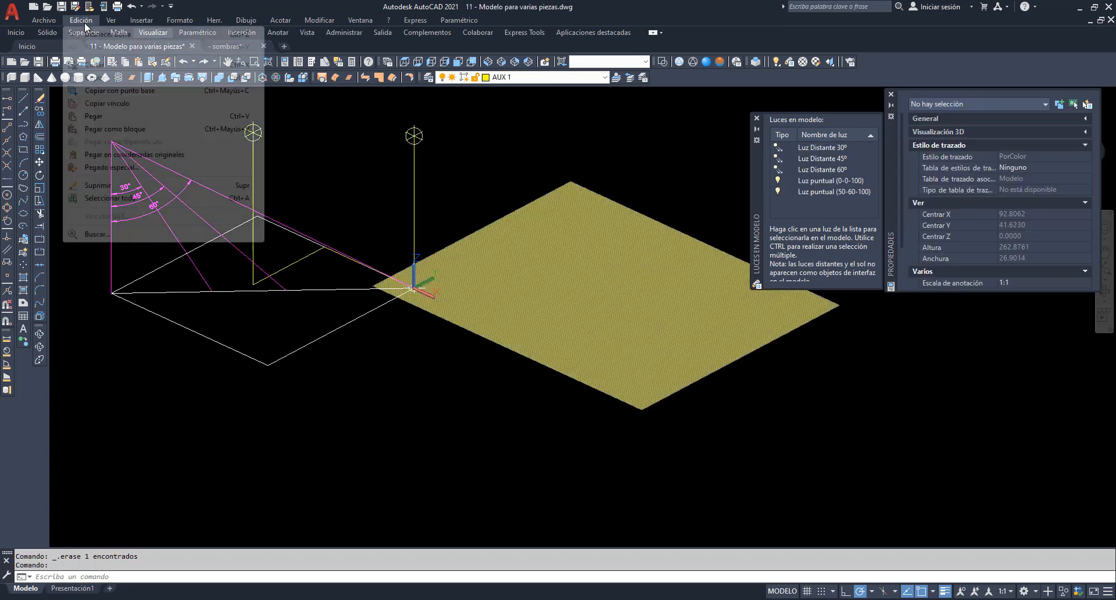
click(95, 167)
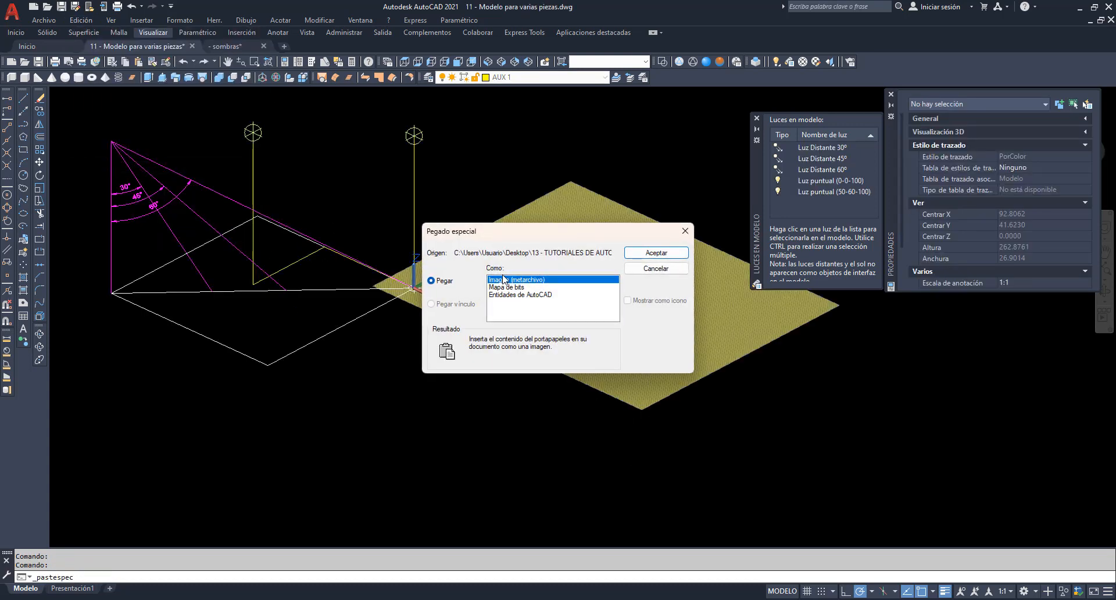
click(533, 295)
click(657, 252)
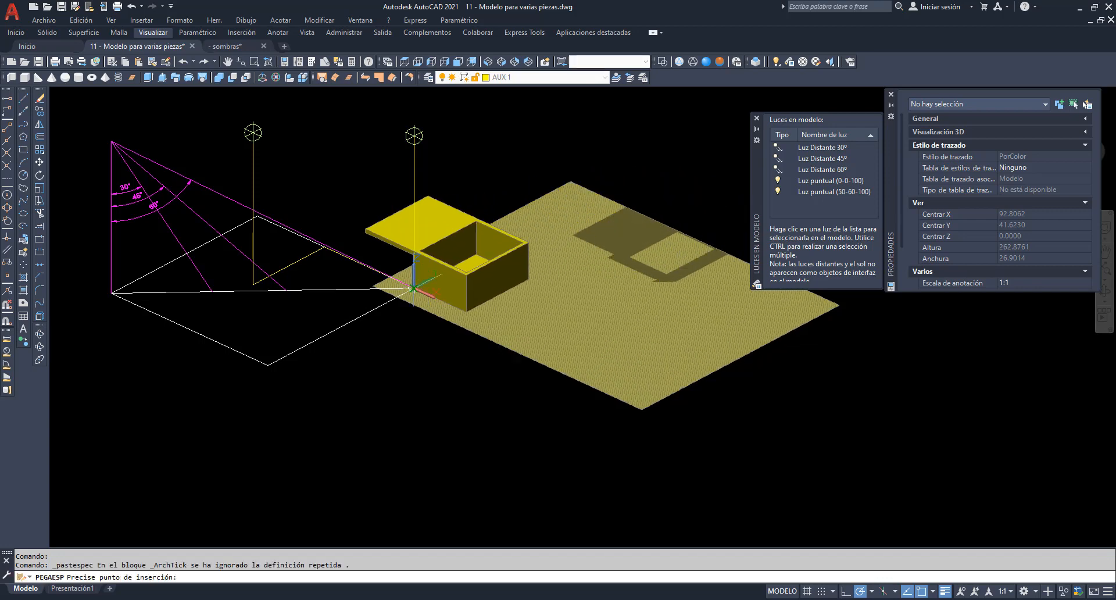
click(413, 289)
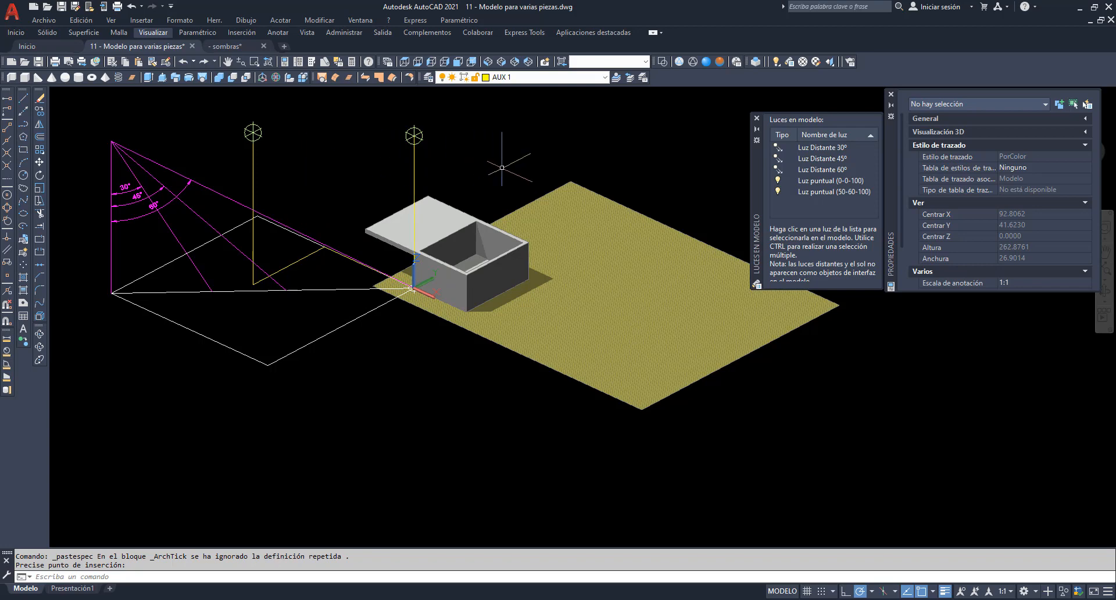
- In top view, move the ground plane horizontally in the negative X direction so that it extends beneath the box's overhanging lid
click(405, 61)
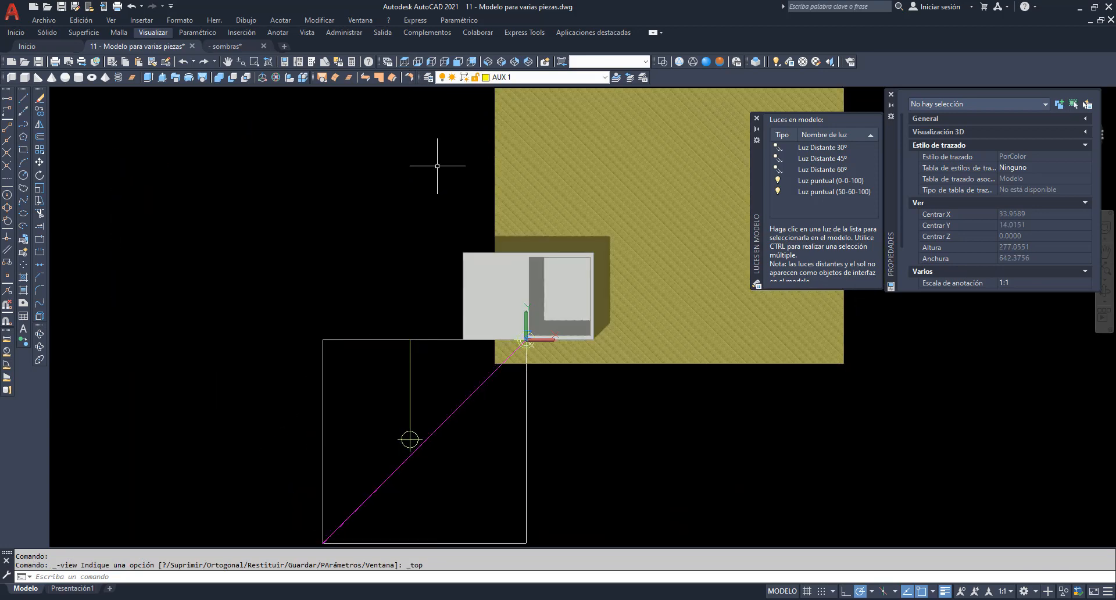
click(41, 163)
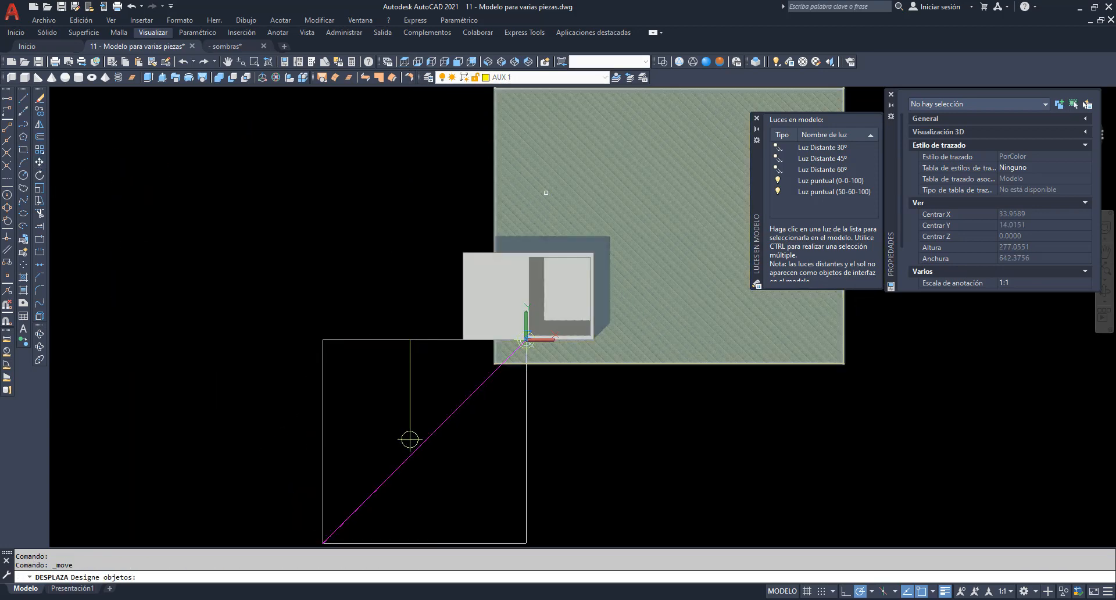
click(508, 194)
key(Return)
click(455, 196)
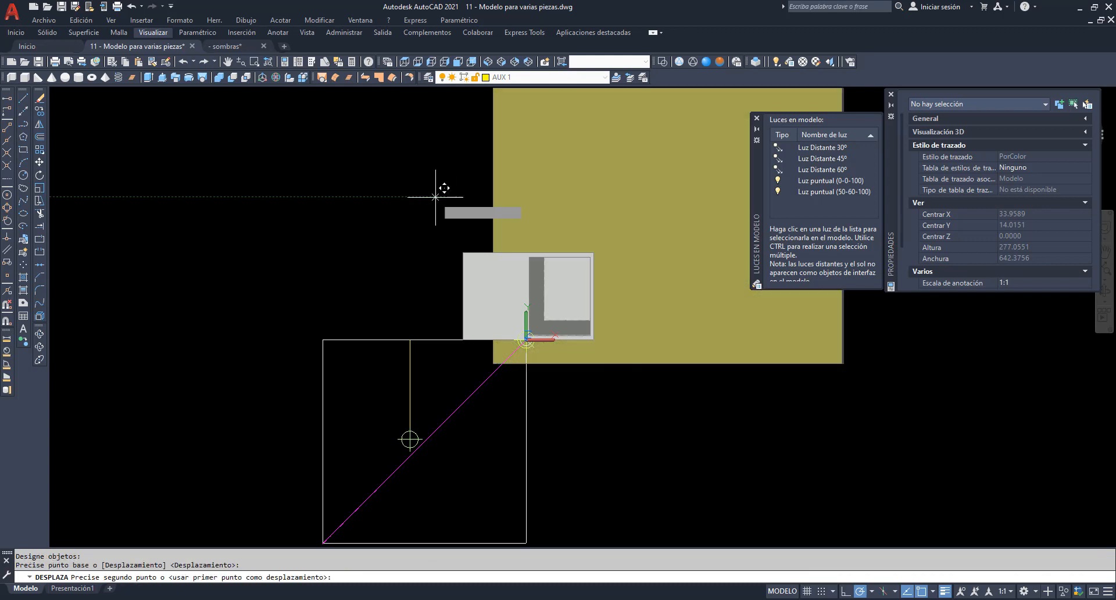
click(403, 197)
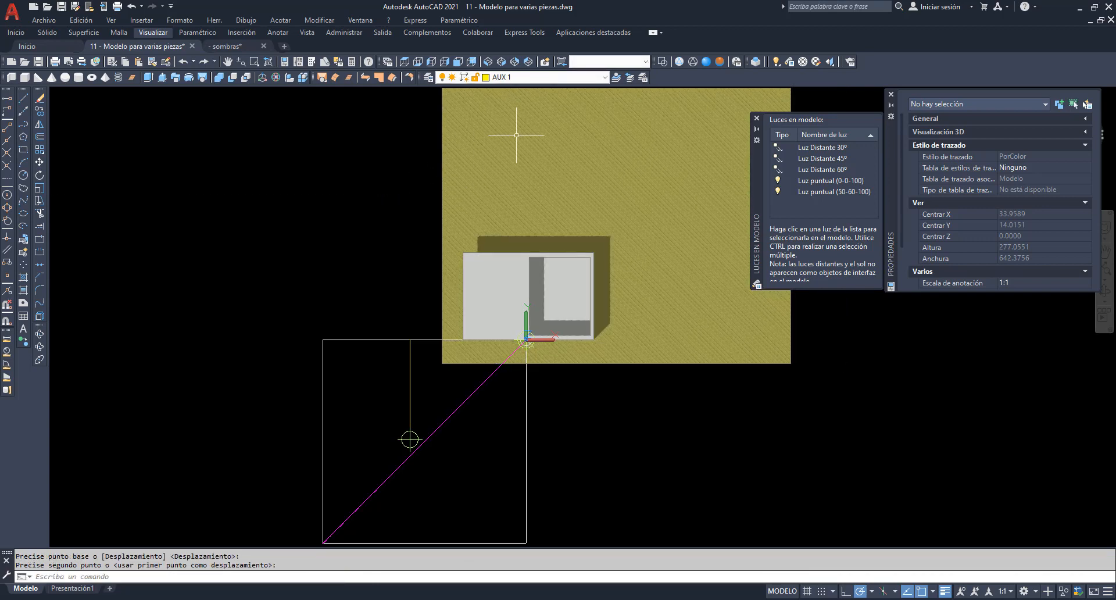
- Render the box from the southeast isometric view with Luz Distante 30º, view the image at 100% zoom, and return to the drawing
click(501, 63)
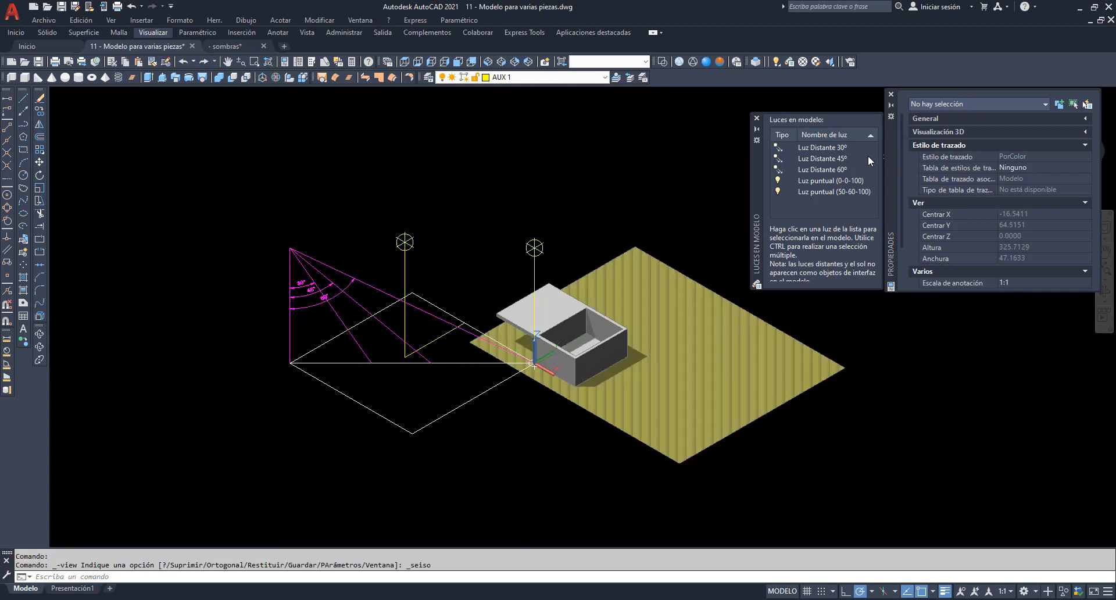
click(823, 148)
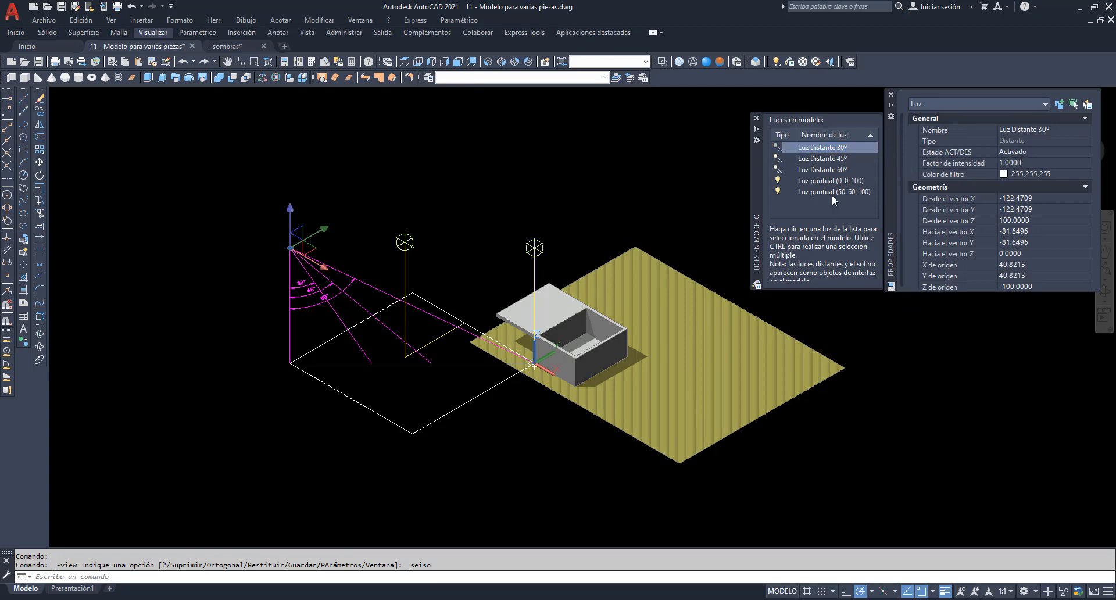
scroll(639, 355, up, 5)
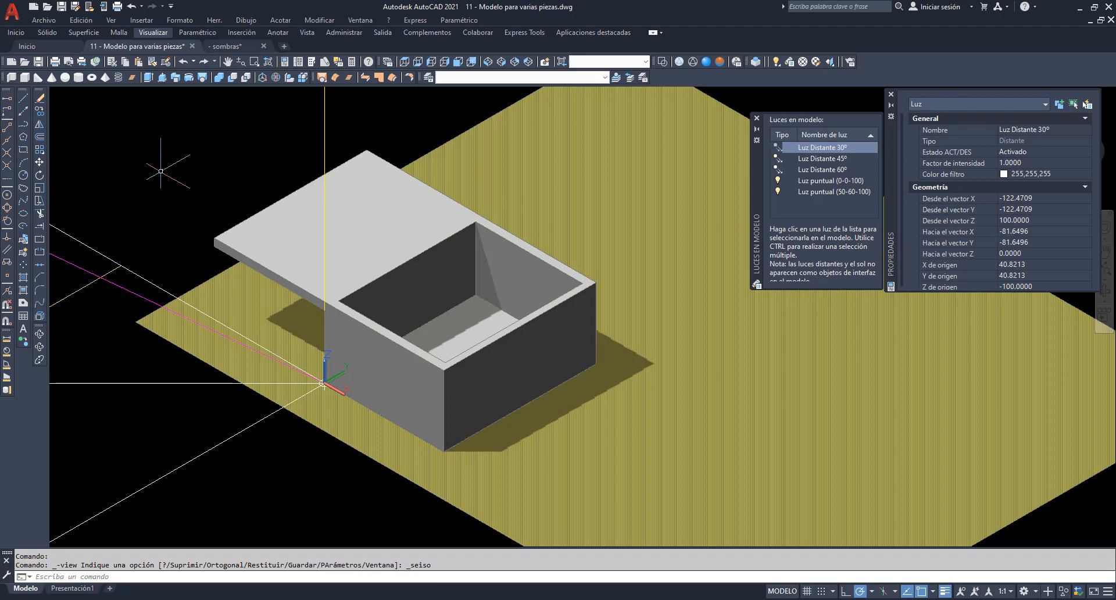
text(r)
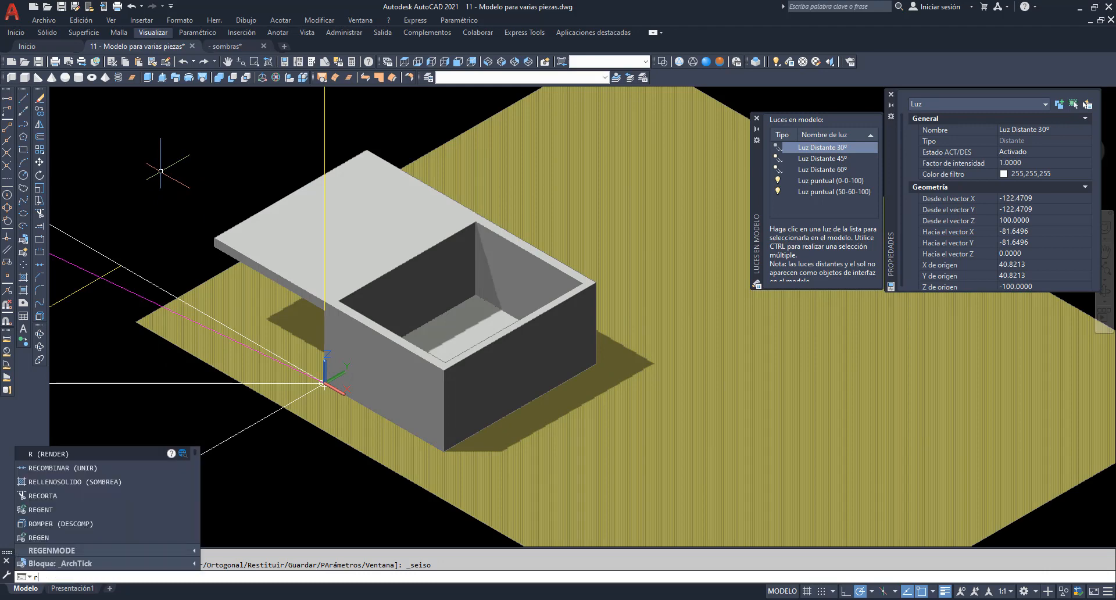
key(Return)
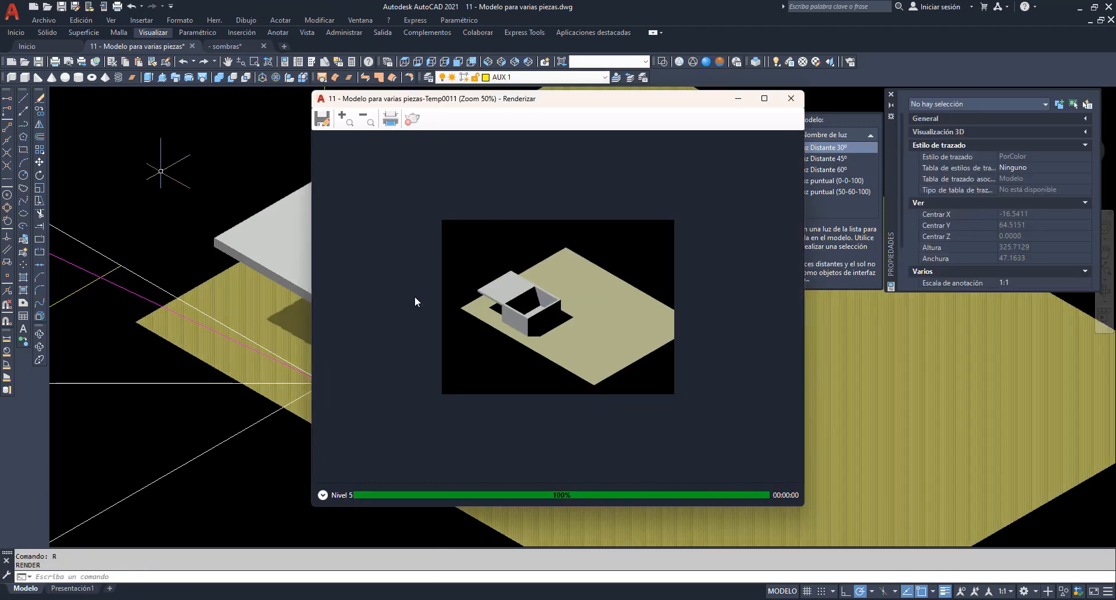
click(349, 123)
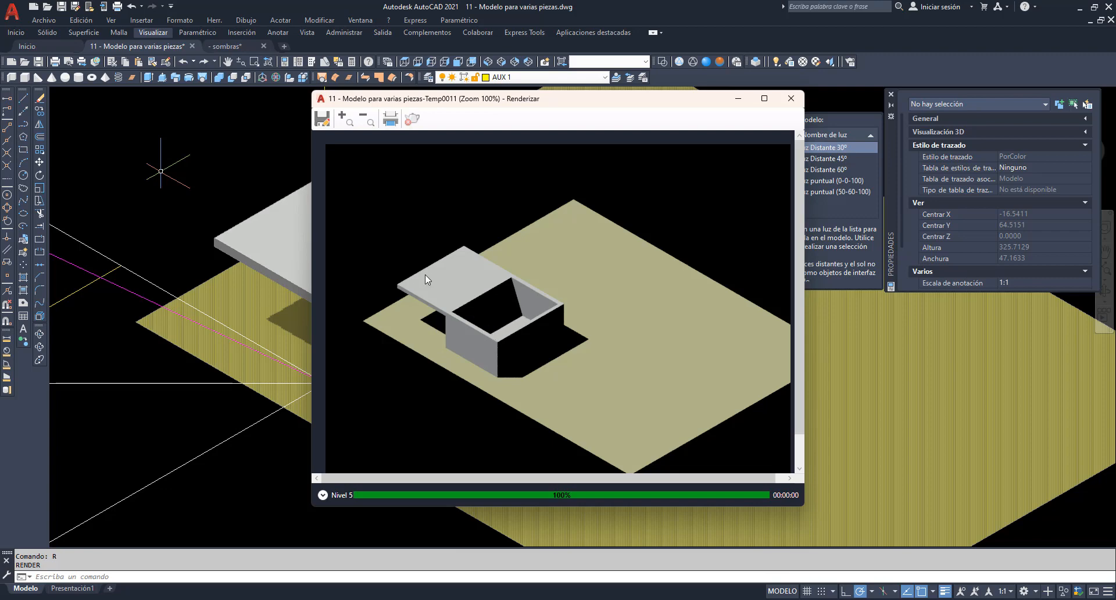
click(243, 161)
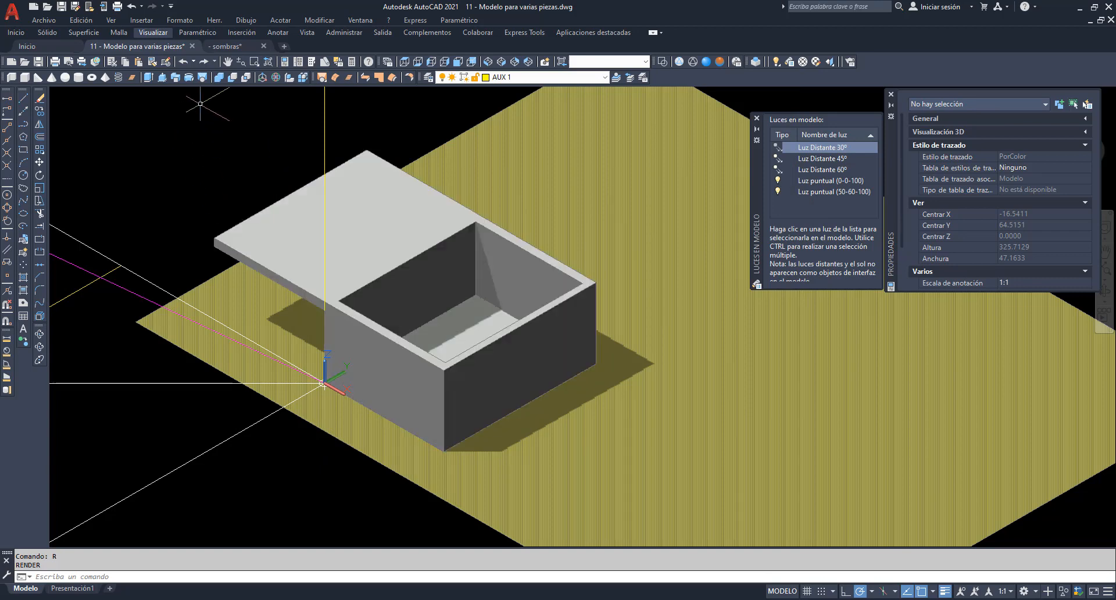
- Rotate the open-lid box in 3D a quarter turn about the vertical axis through its lower front corner, so that the lid points along positive Y
click(276, 77)
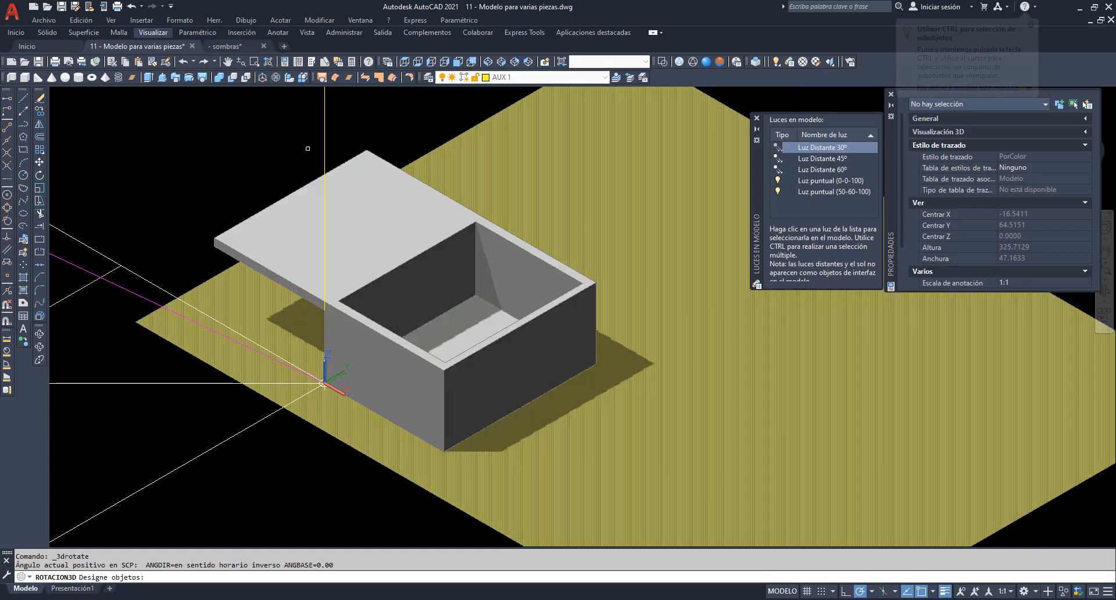
click(303, 233)
key(Return)
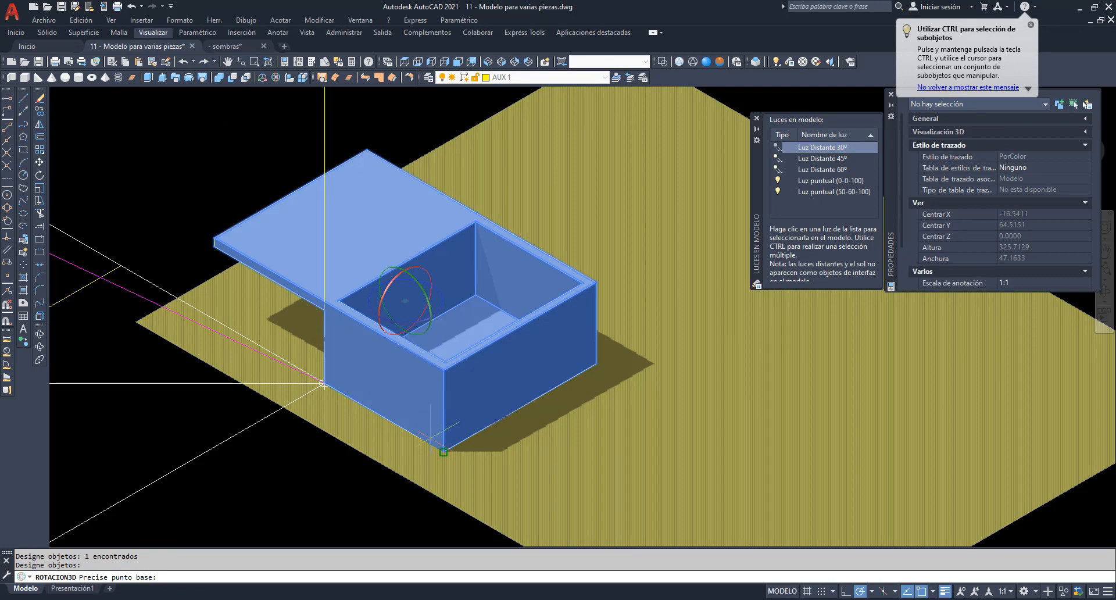
click(443, 451)
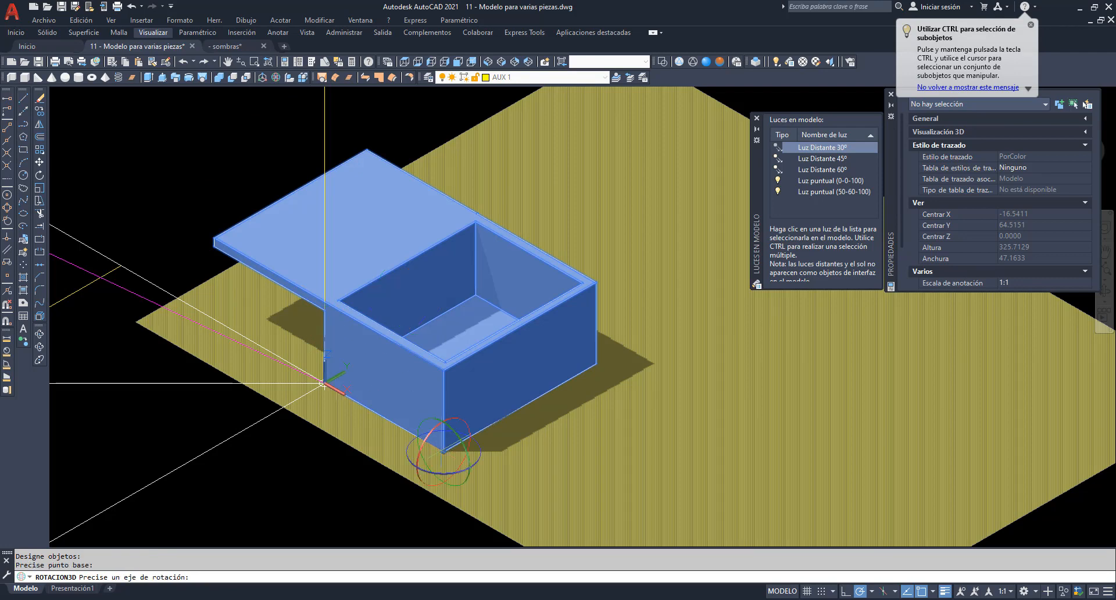
click(478, 466)
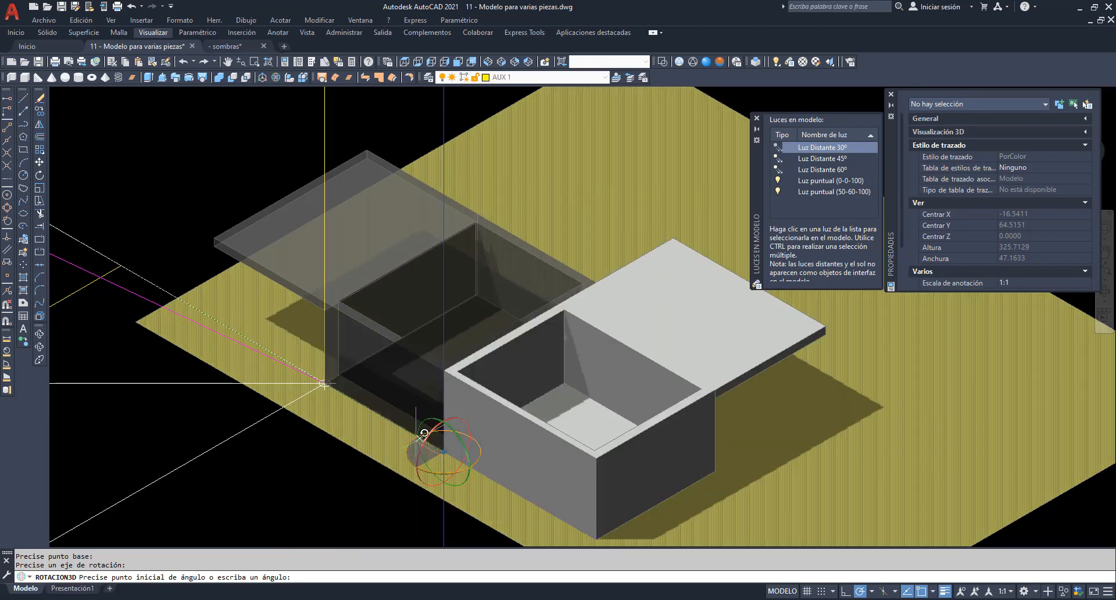
key(Escape)
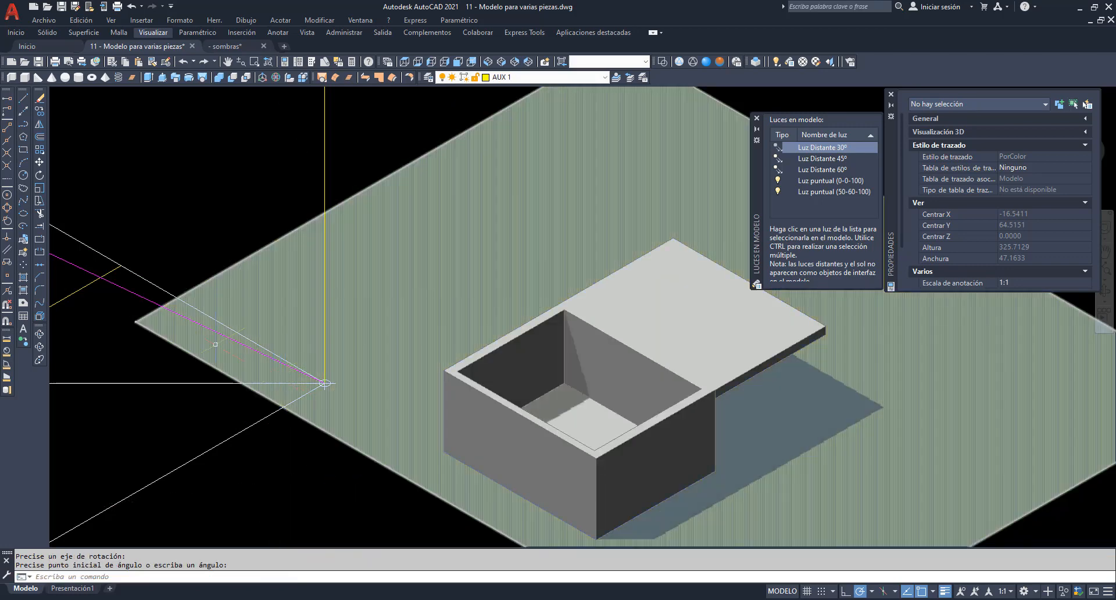
- Move the rotated box from its lower corner nearest the origin onto the origin
click(40, 163)
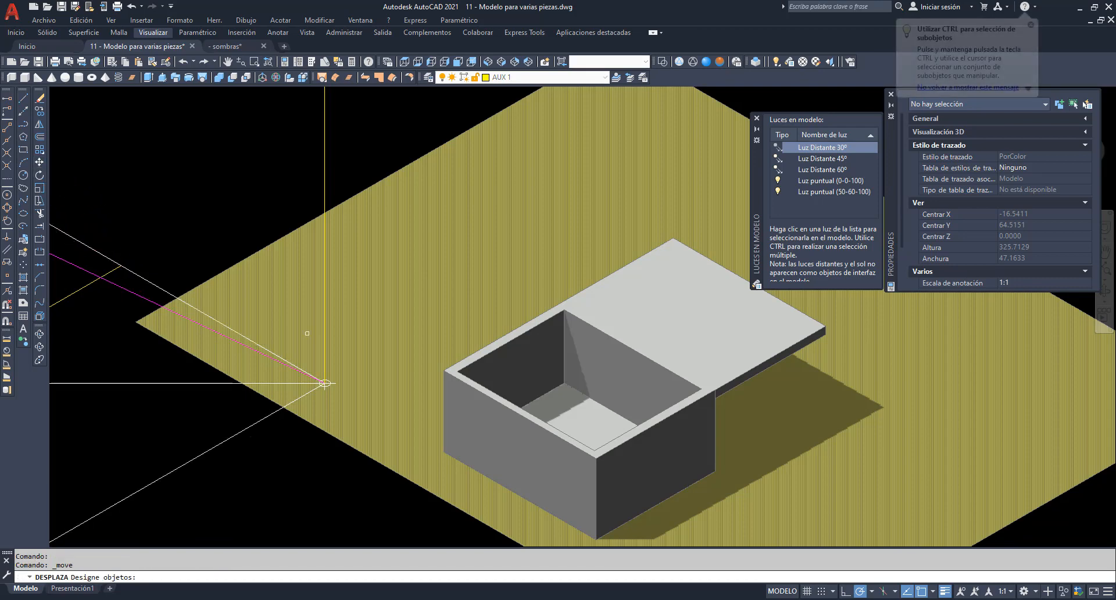
click(459, 431)
key(Return)
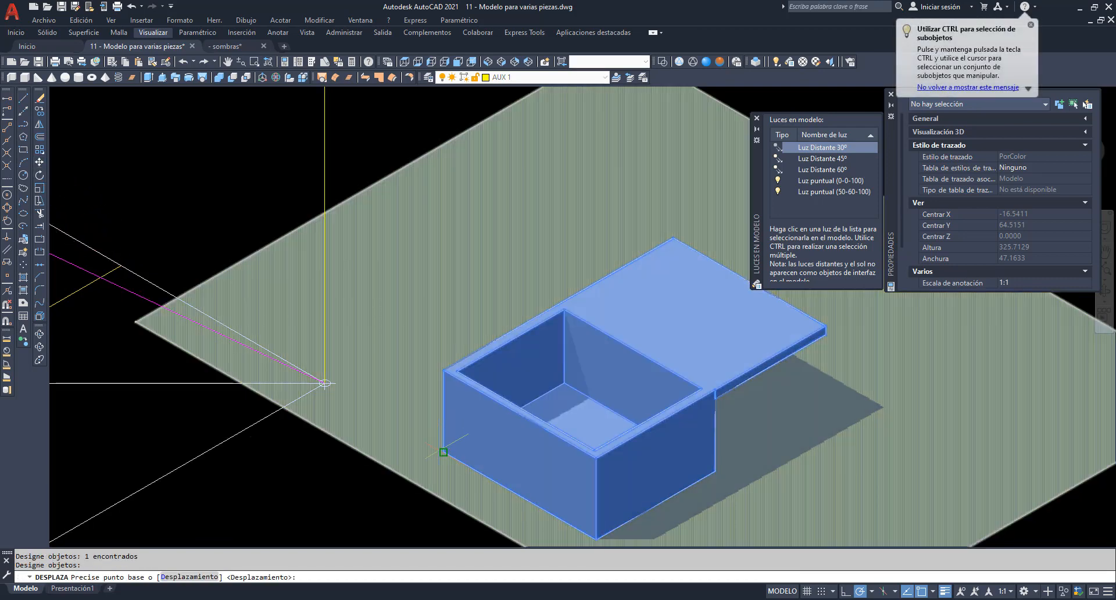
click(444, 452)
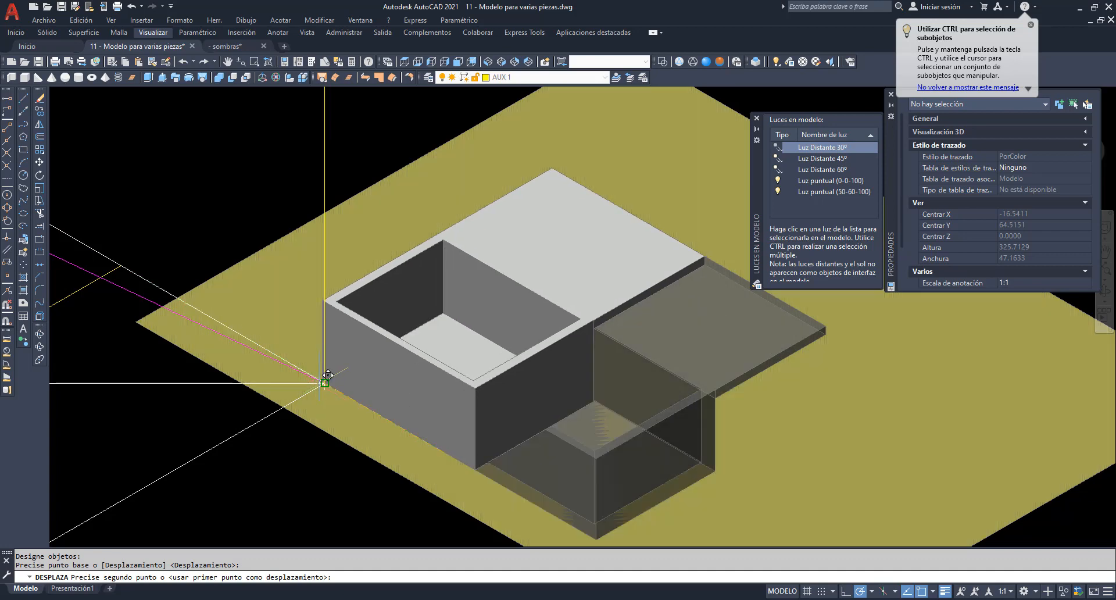
click(327, 375)
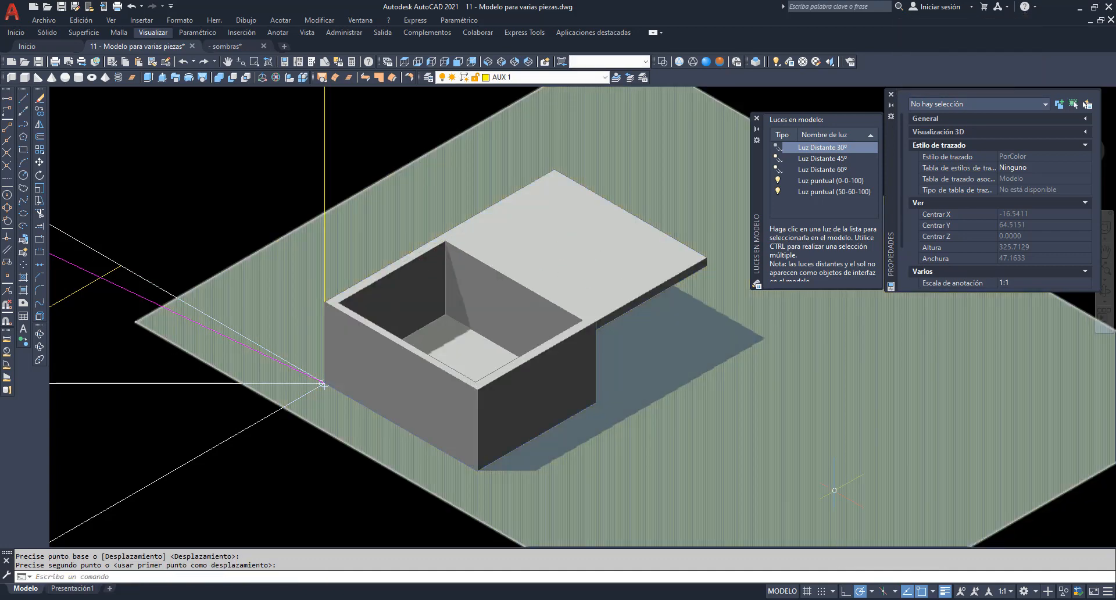
- Render the rotated box, view the image at 100% zoom, and return to the drawing
text(R)
key(Return)
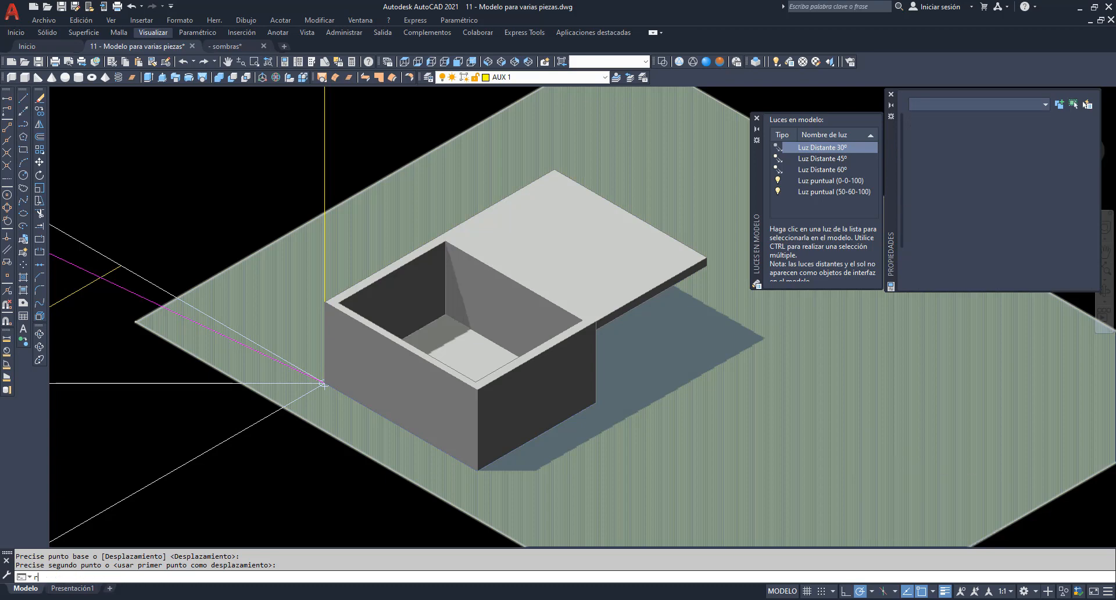
click(343, 118)
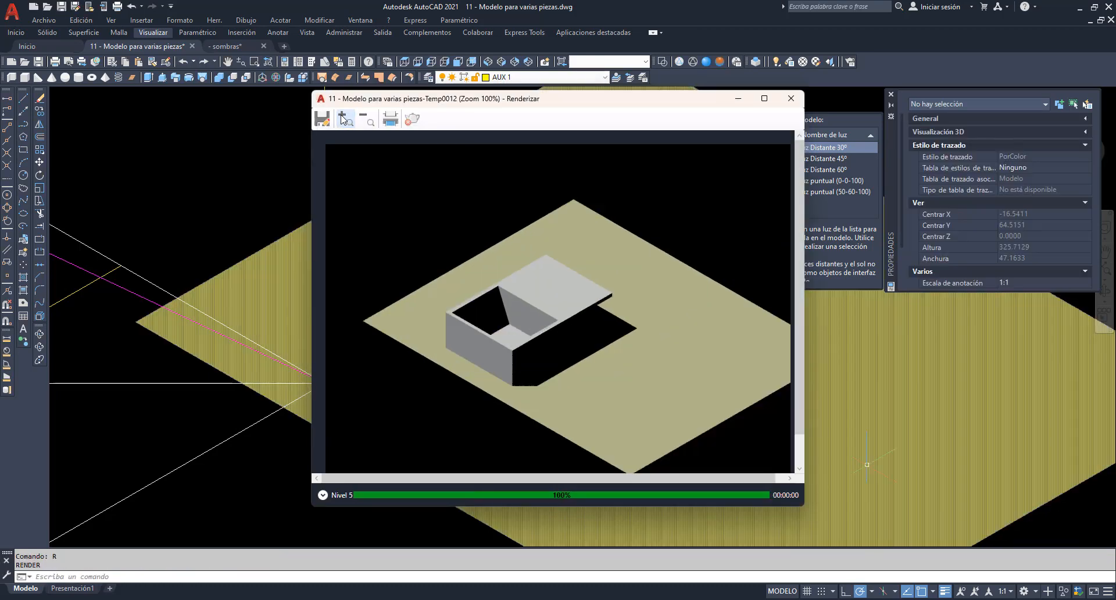
click(343, 118)
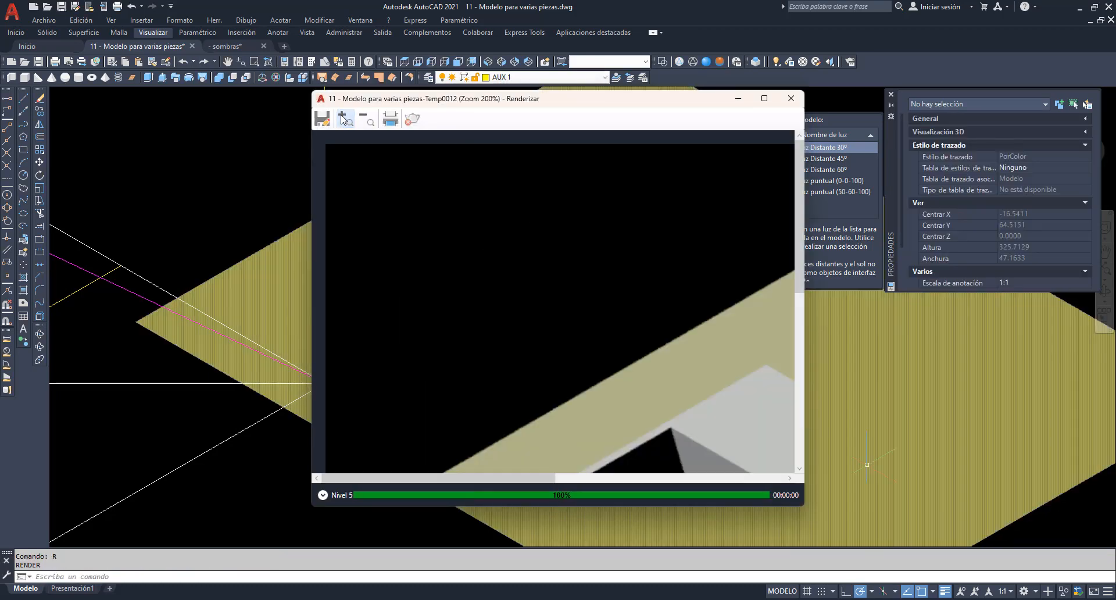
click(372, 120)
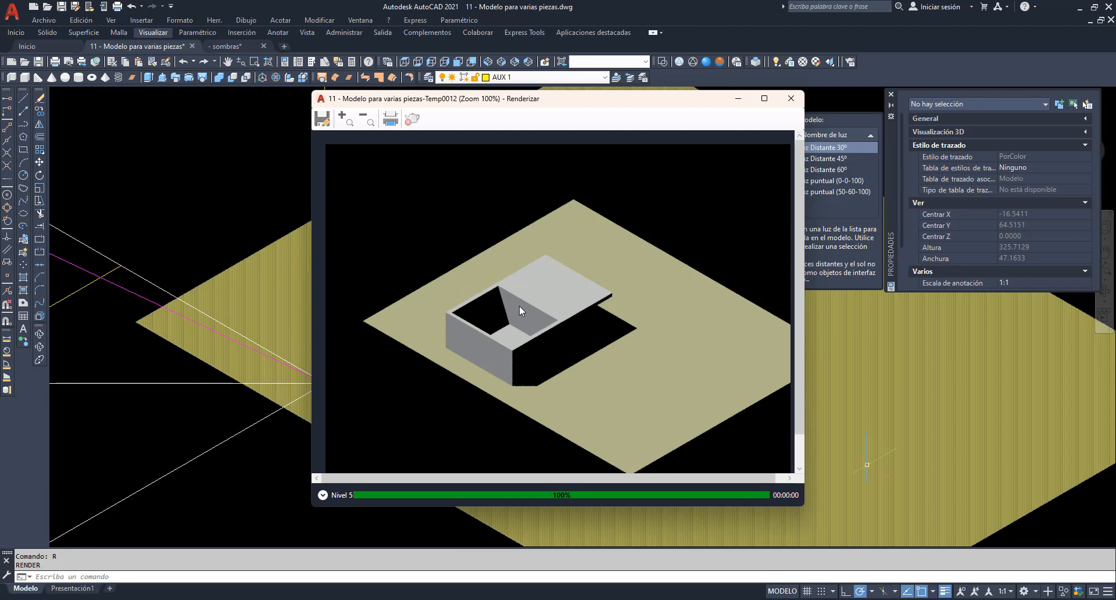
click(854, 327)
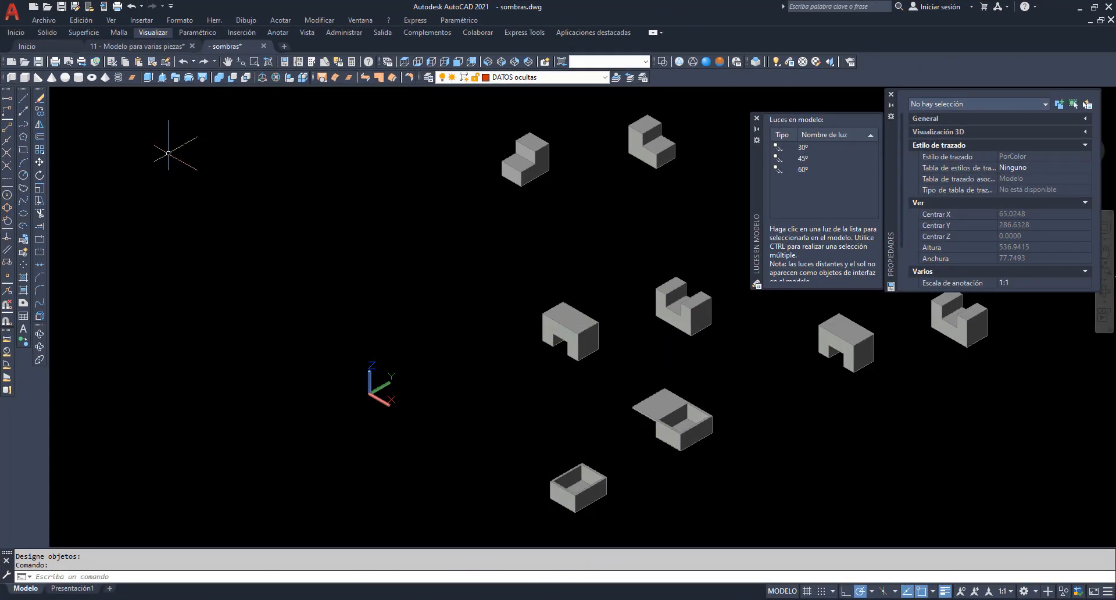
- Copy the far inverted-U solid from the sombras drawing, using its lower outer corner as base point
click(81, 20)
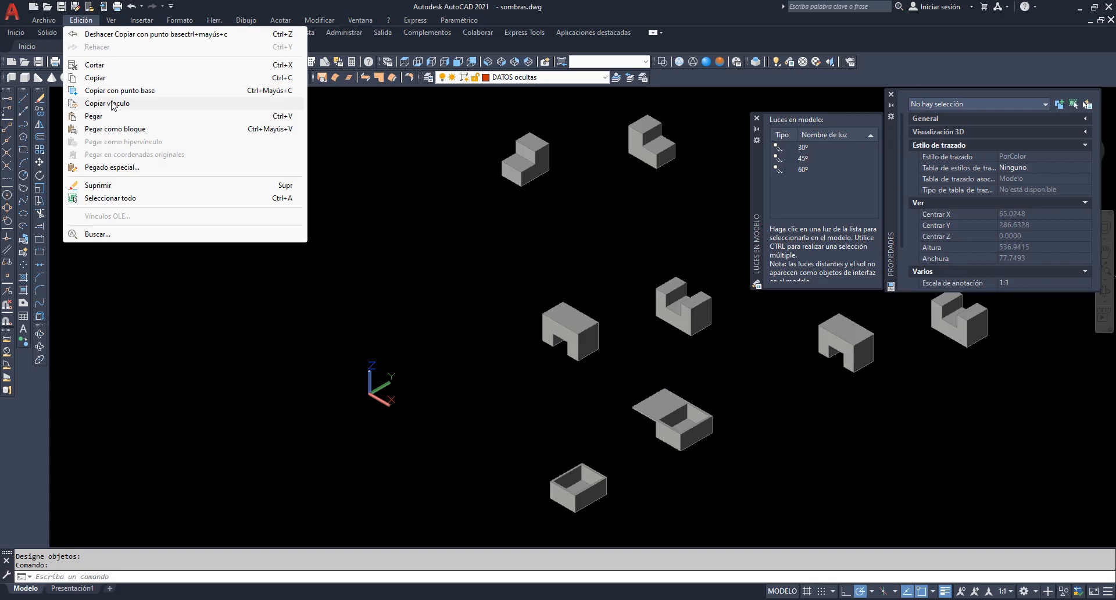
click(116, 90)
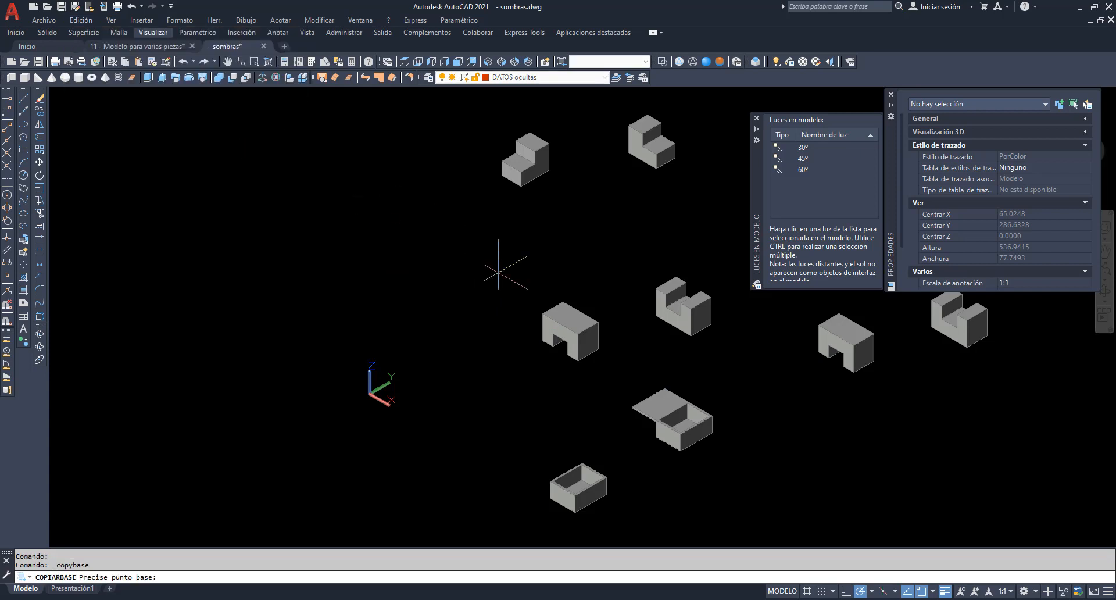
click(819, 352)
click(830, 341)
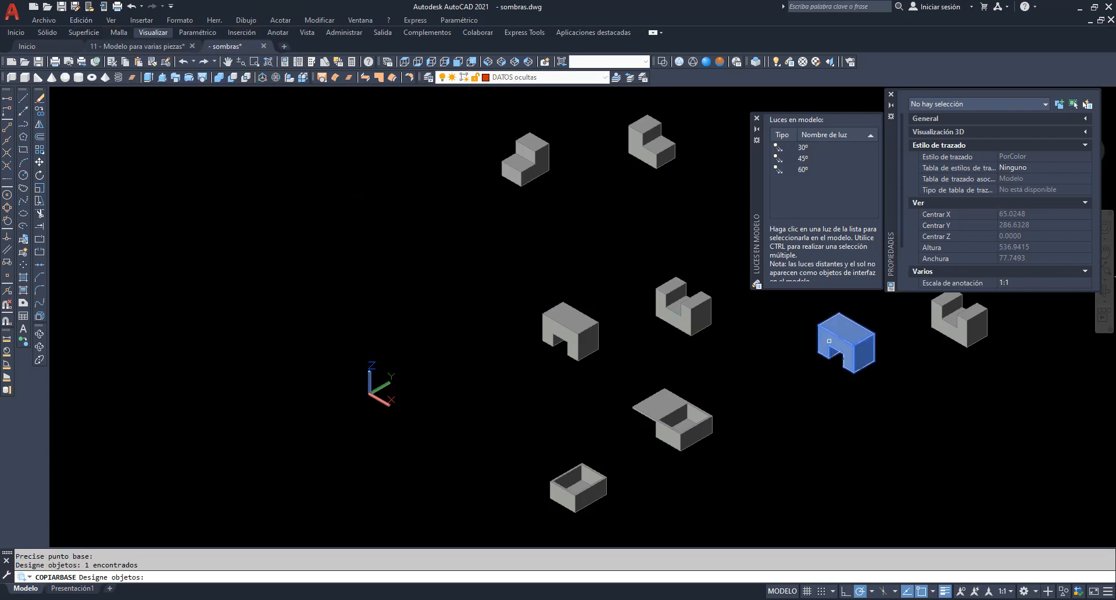
key(Return)
- Switch to 11 - Modelo para varias piezas and delete the open-lid box
click(171, 46)
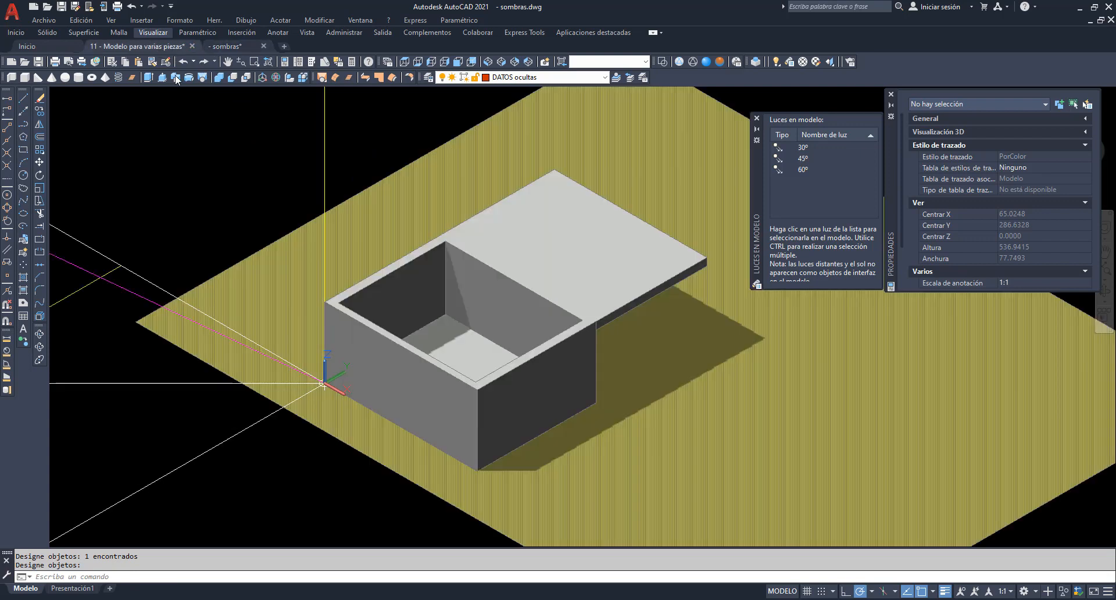
click(411, 336)
key(Delete)
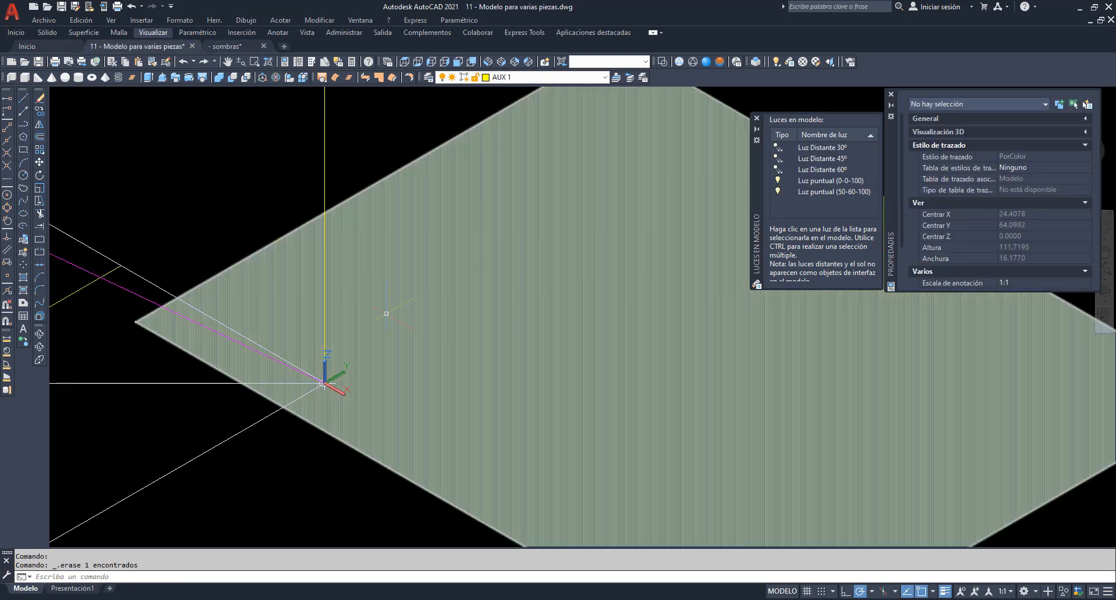
- Paste the inverted-U solid as Entidades de AutoCAD, inserting it at the origin
click(78, 21)
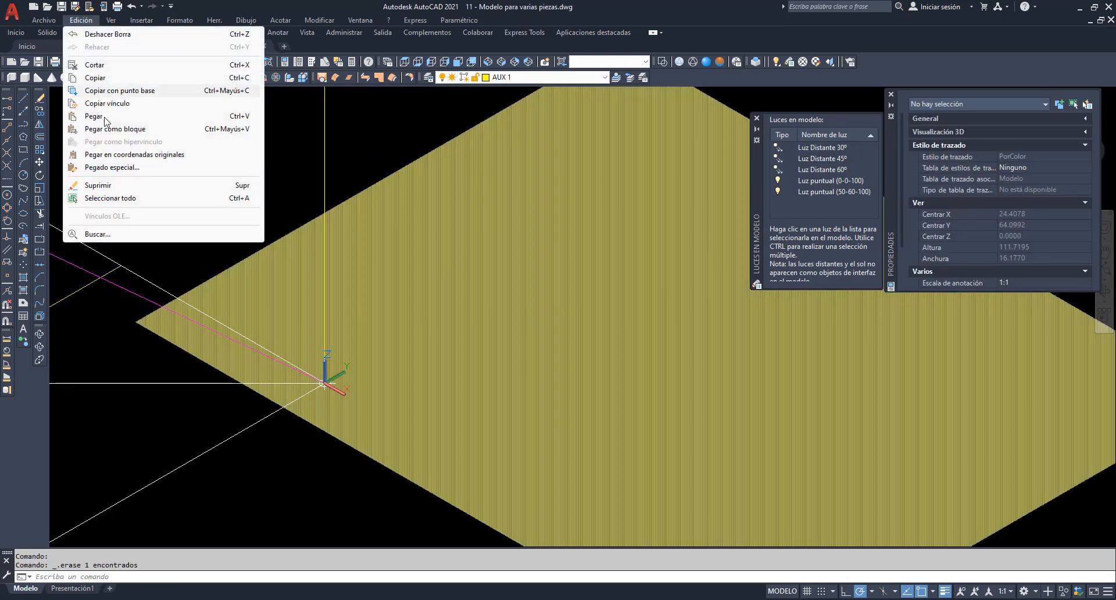
click(119, 167)
click(504, 295)
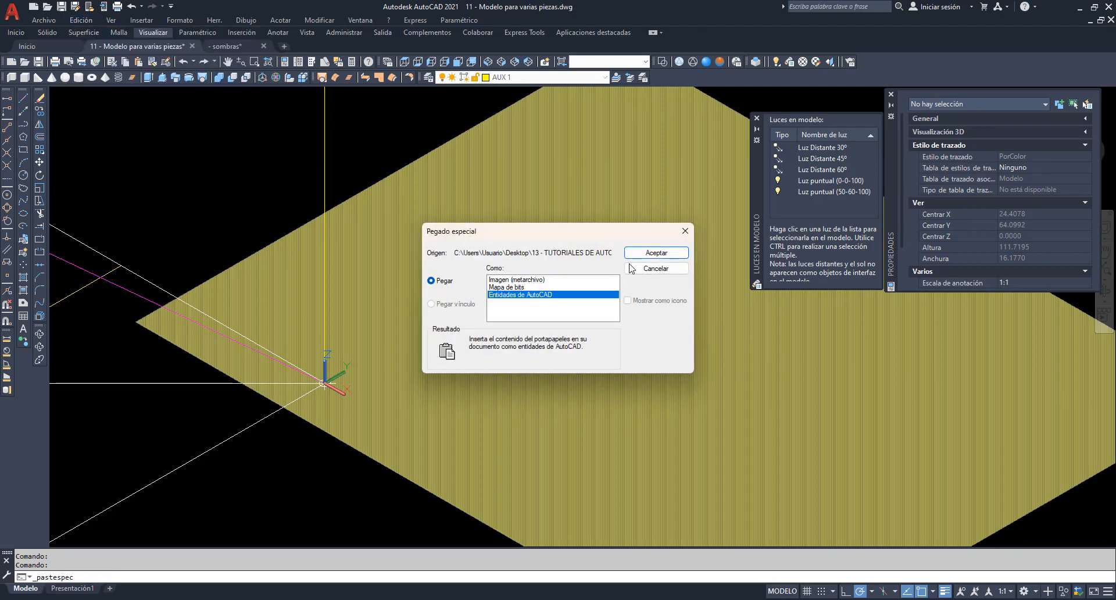
click(656, 253)
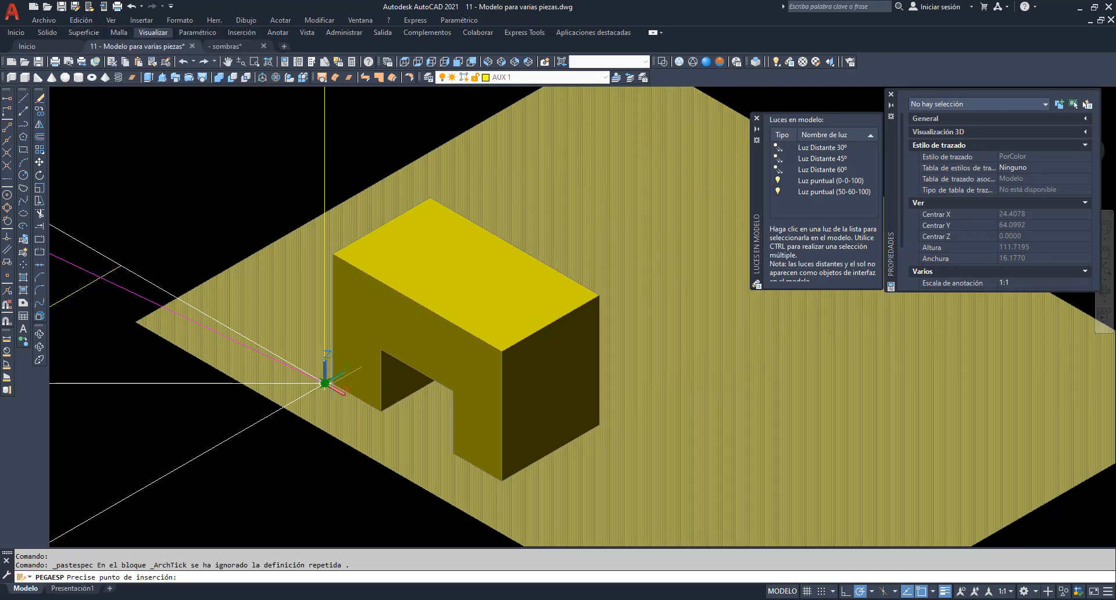
click(323, 384)
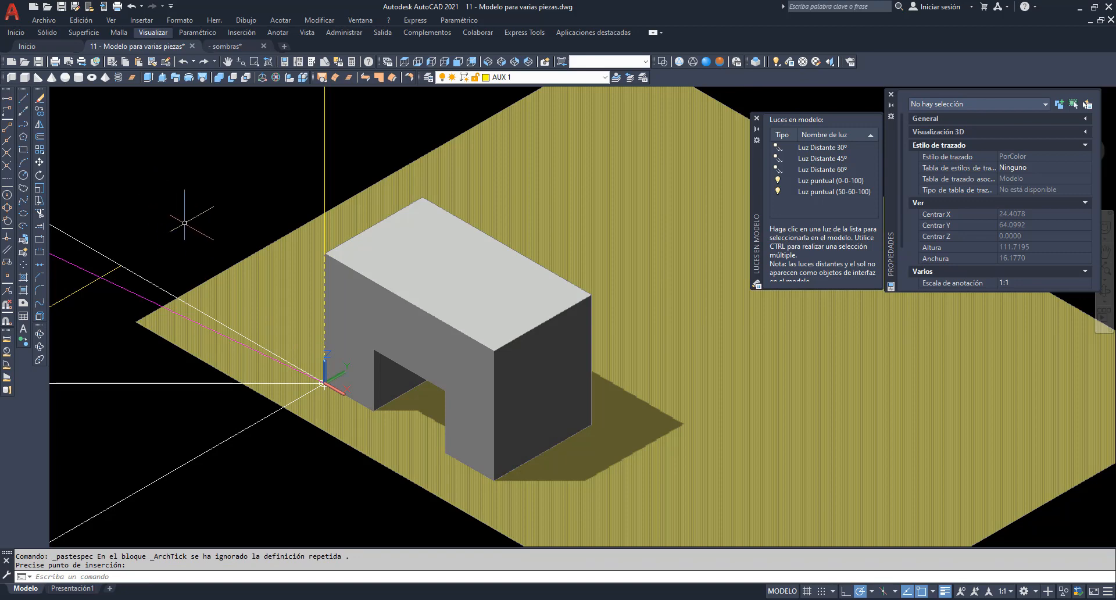
- Render a closer view of the inverted-U solid, view the image at 100% zoom, and return to the drawing
scroll(587, 355, up, 3)
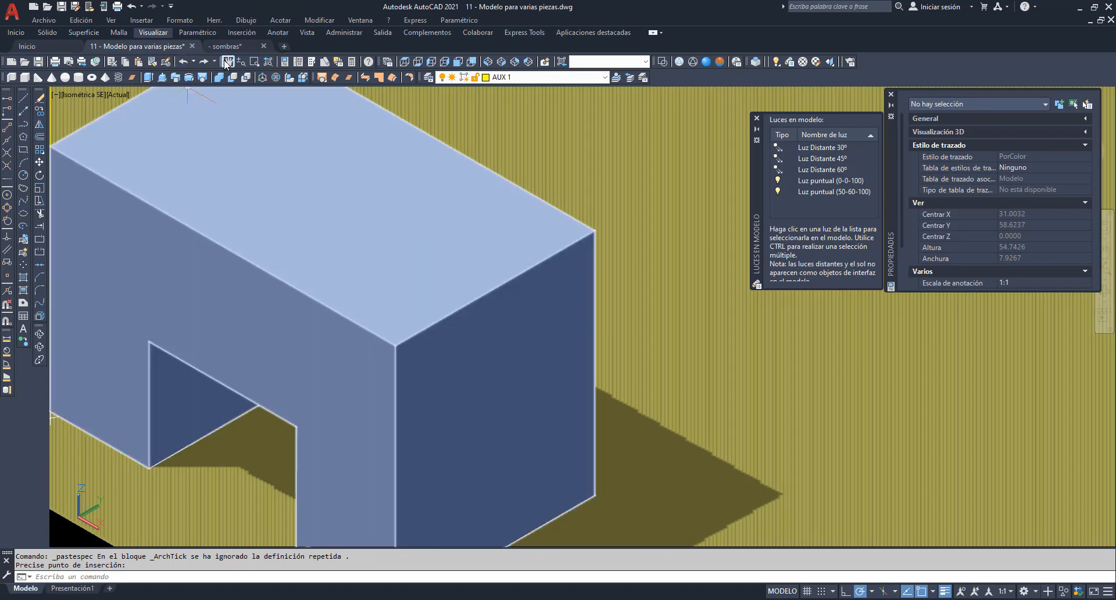
click(227, 62)
drag(361, 216, 360, 189)
scroll(386, 192, down, 1)
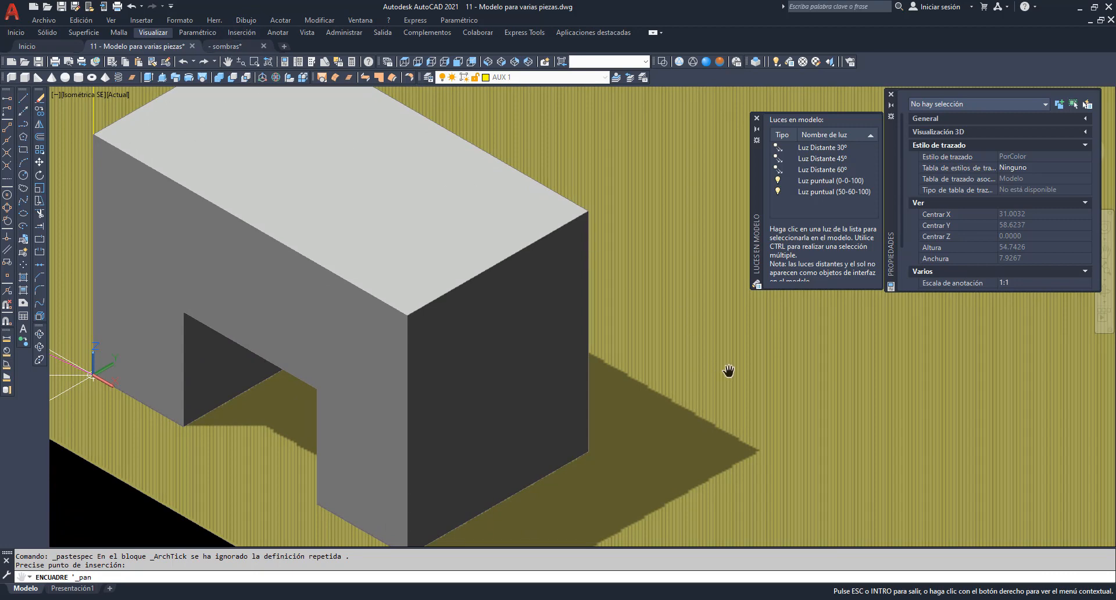
key(Escape)
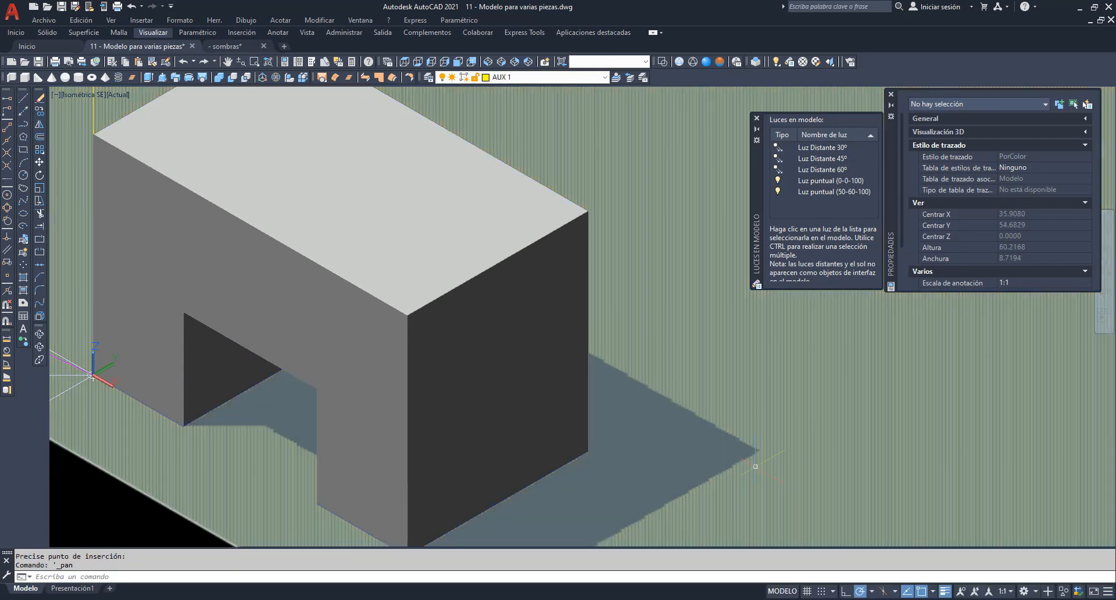
click(264, 577)
text(r)
key(Return)
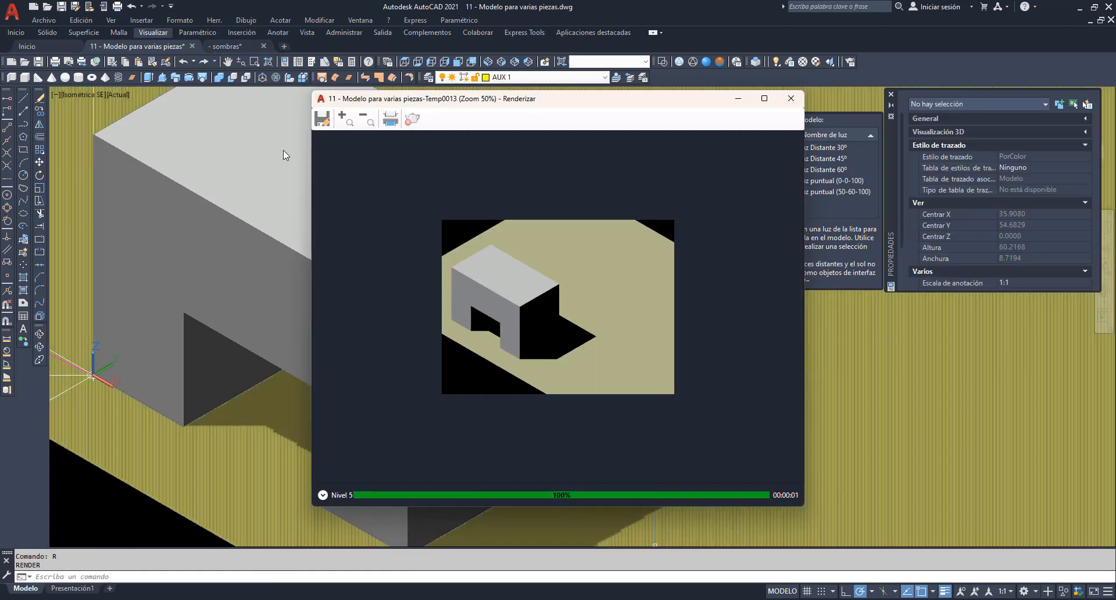
click(344, 120)
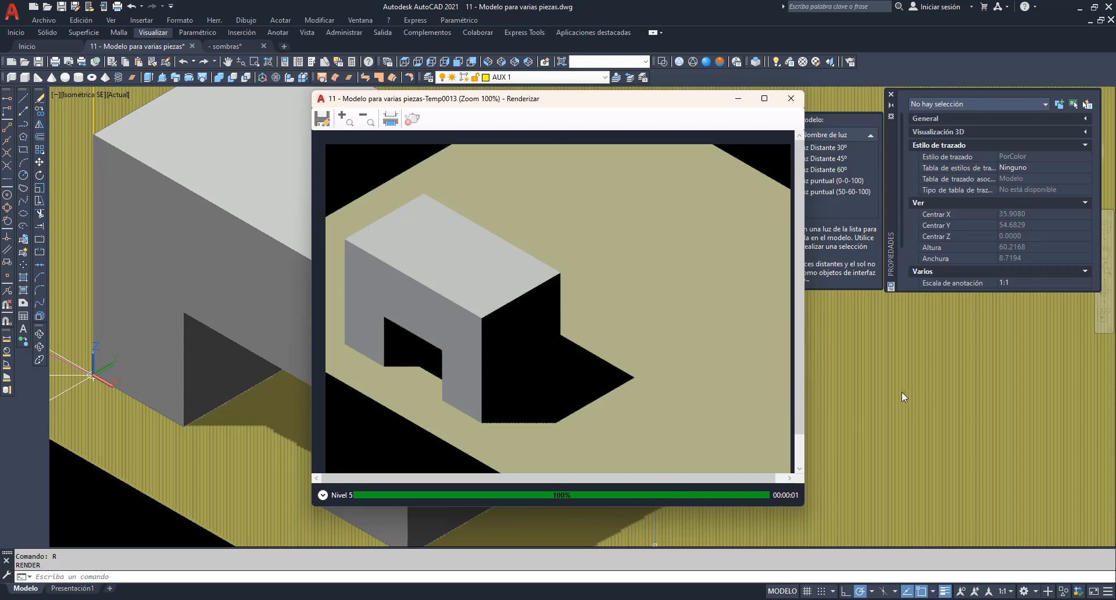
click(916, 434)
- Rotate the light-angle reference diagram, including its rays, angle dimensions and baseline, by 20° about the origin
scroll(610, 425, down, 1)
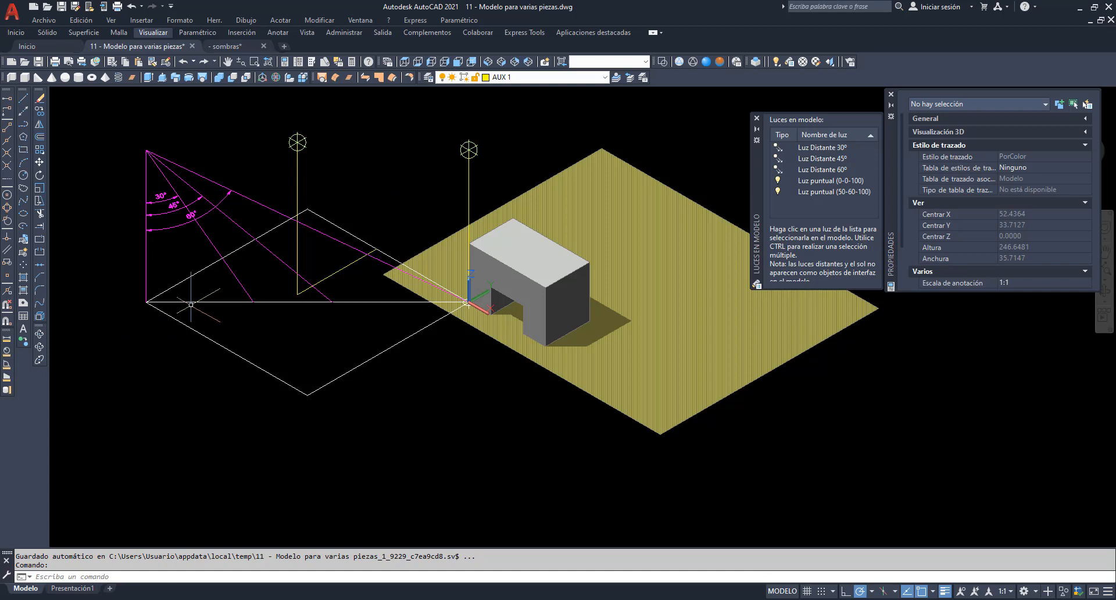
mouse_move(191, 301)
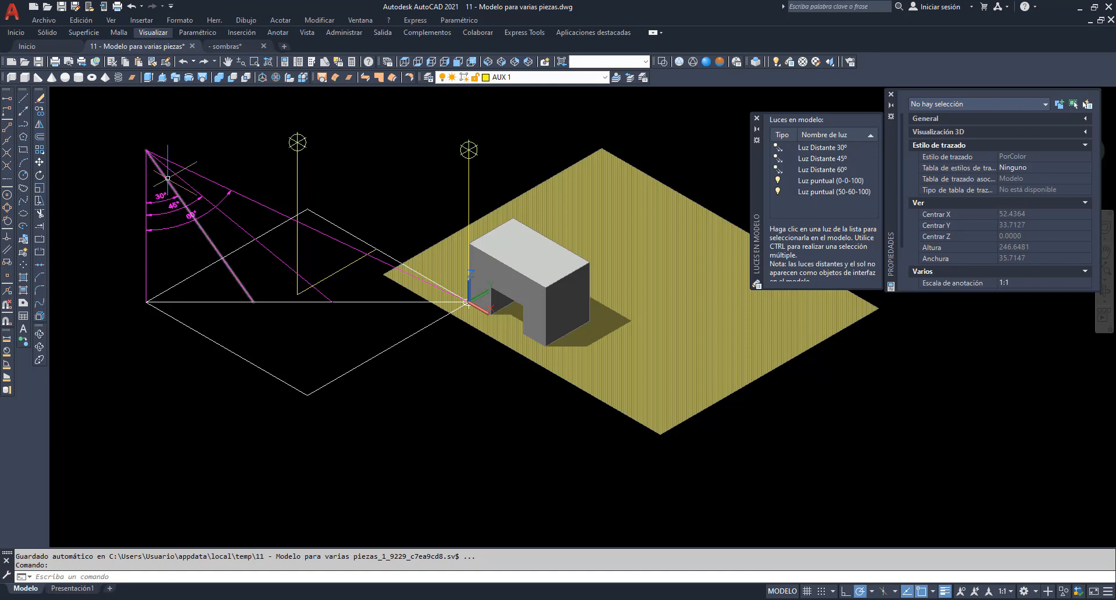
mouse_move(167, 179)
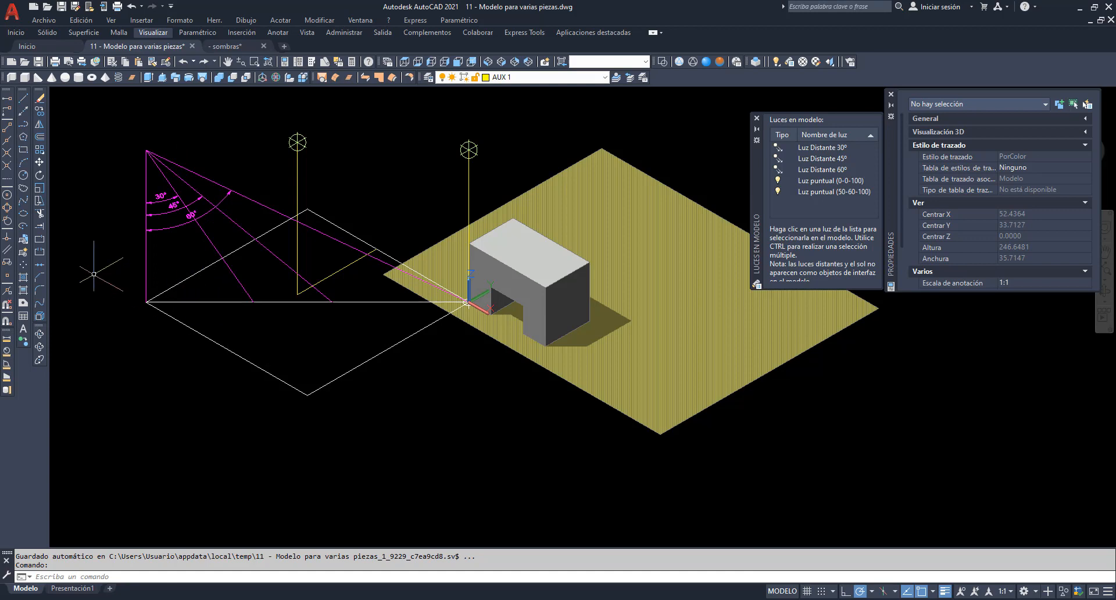
click(40, 175)
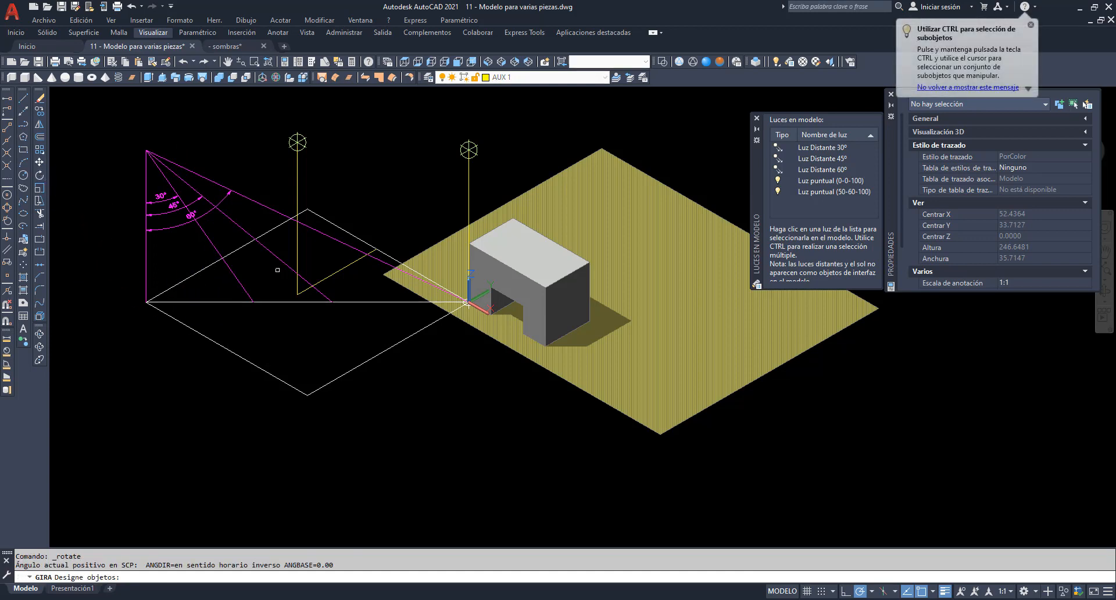
click(267, 273)
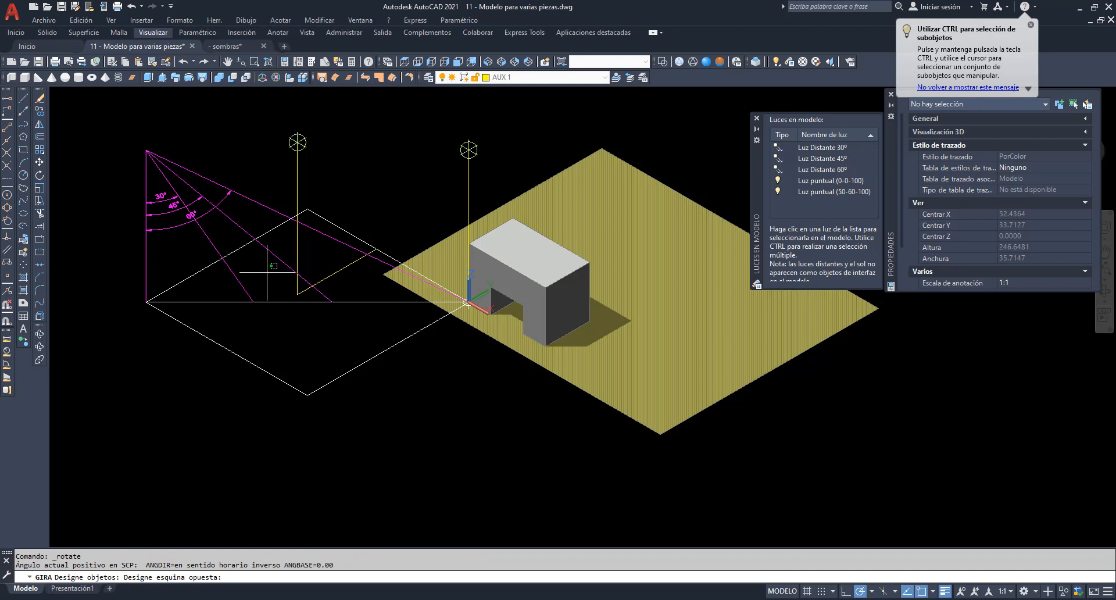
click(253, 231)
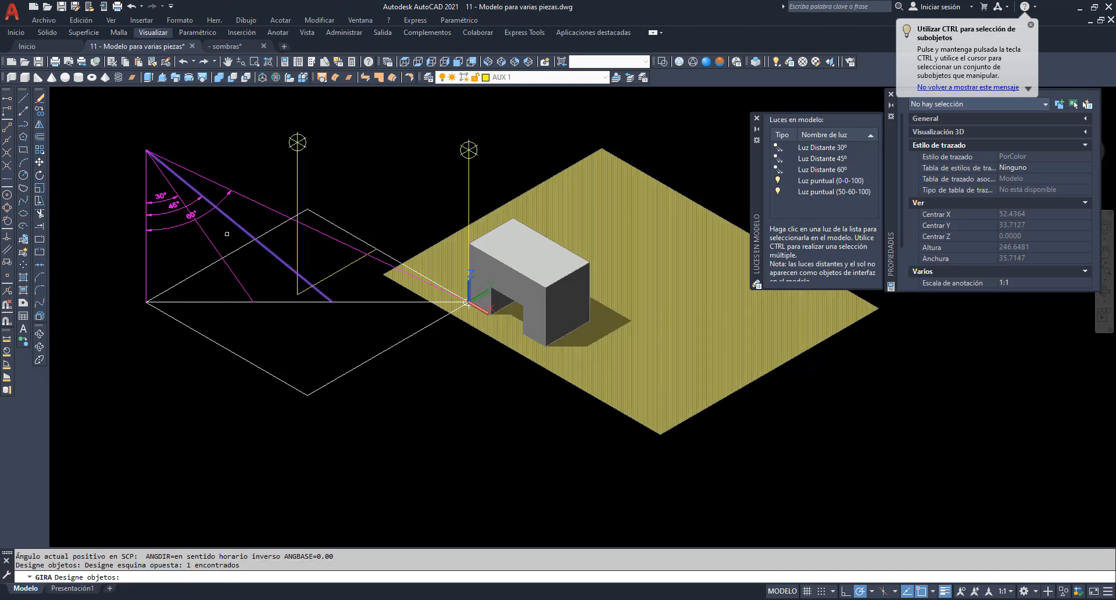
click(250, 249)
click(137, 175)
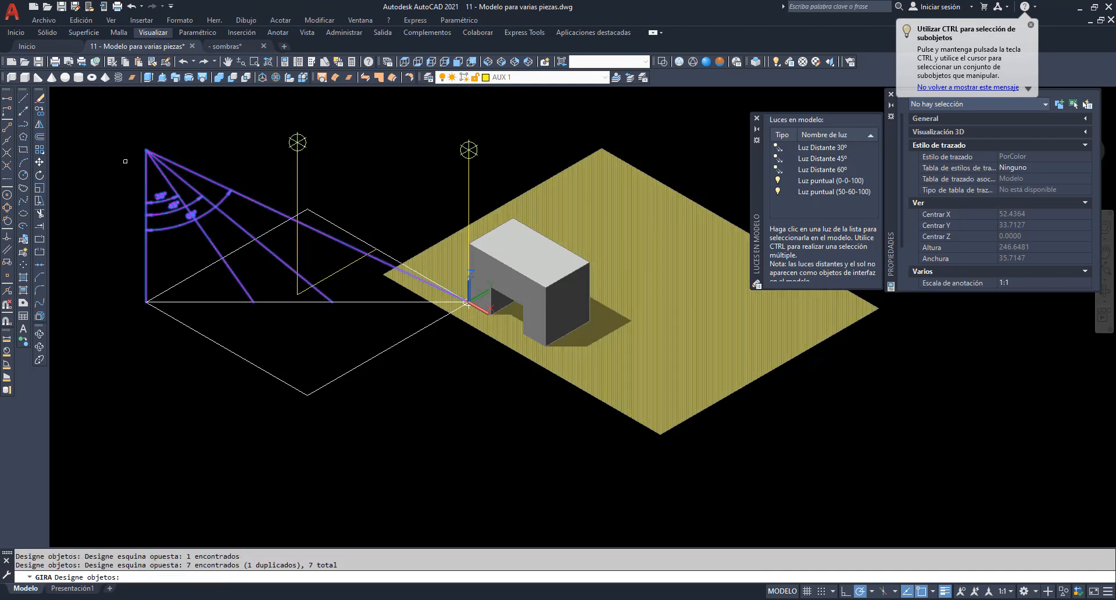
click(216, 301)
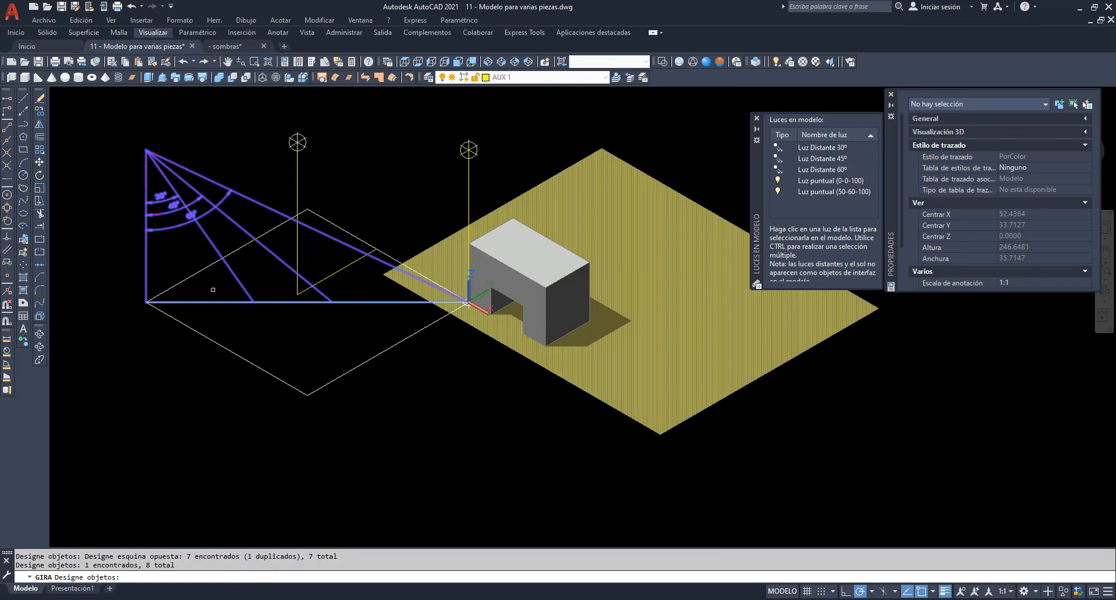
key(Return)
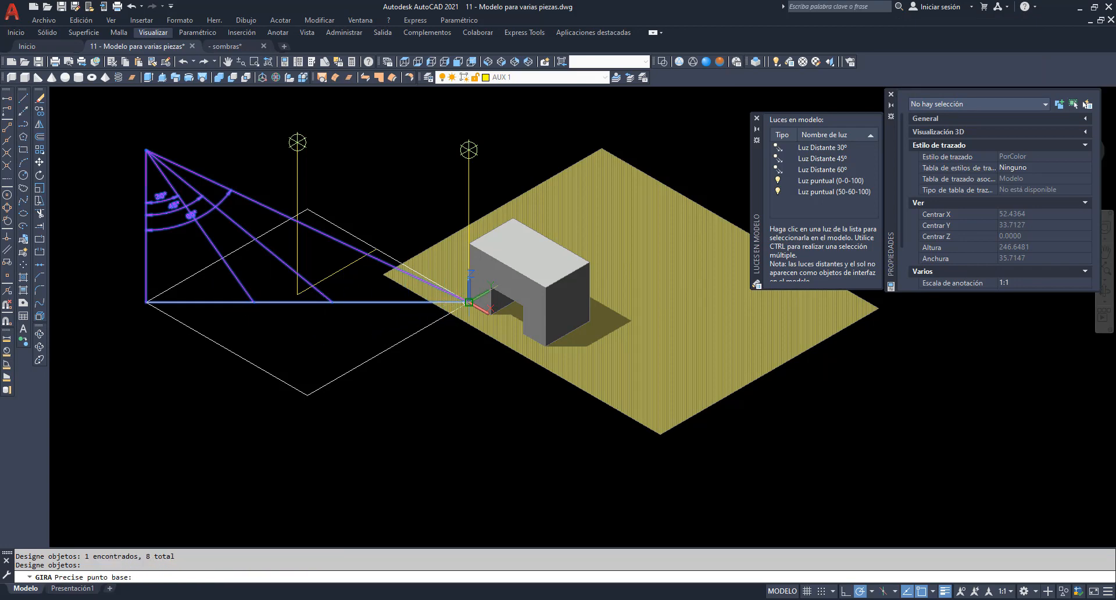
click(469, 301)
text(2)
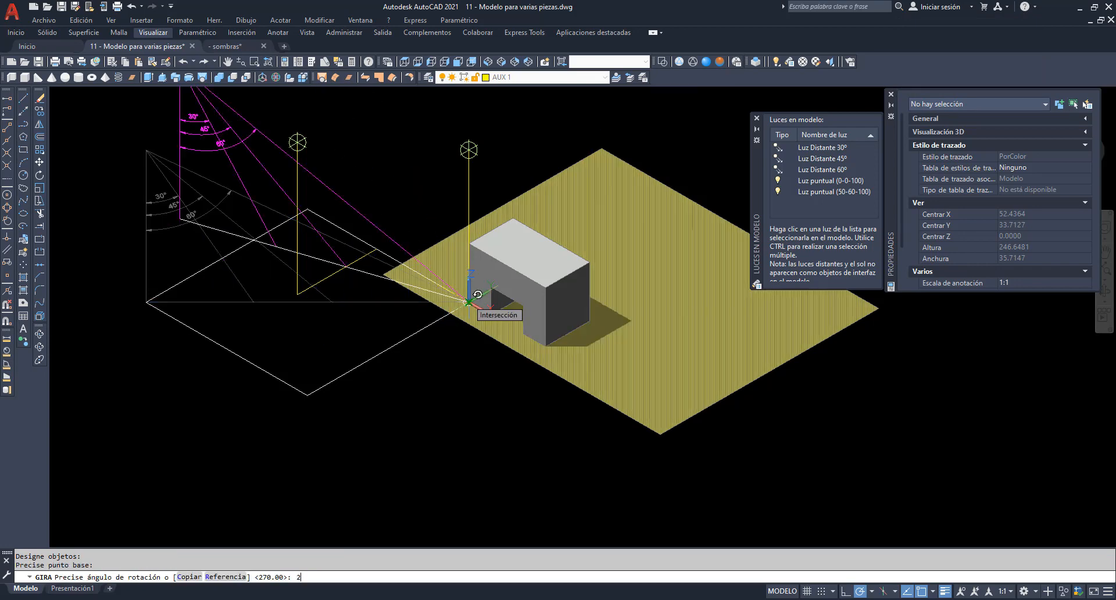
text(0)
key(Return)
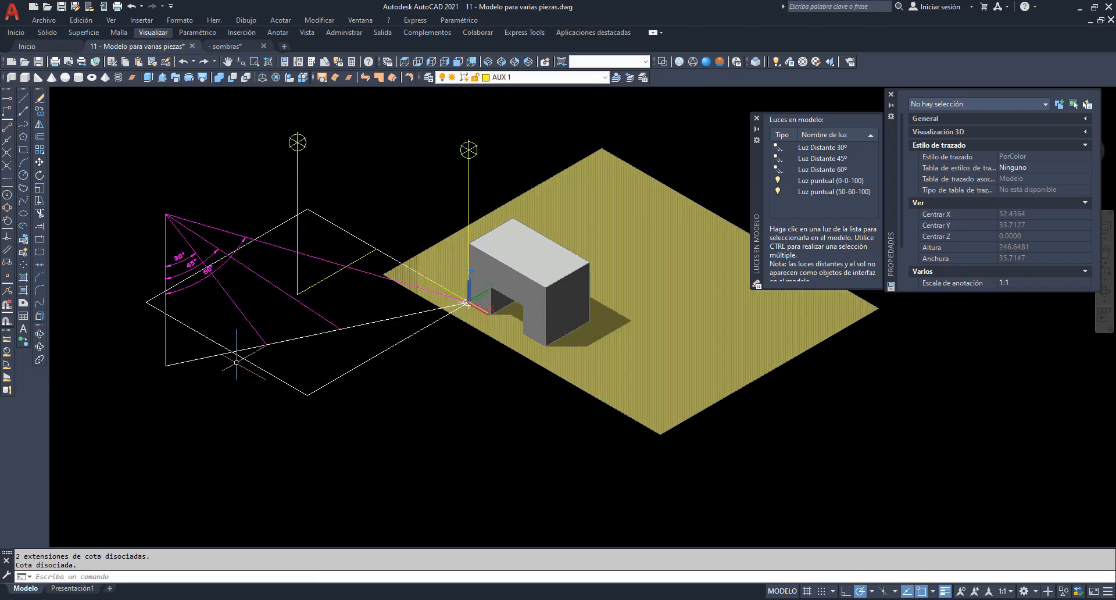
- Make layer 0 current and draw a line from the rhombus's far corner opposite the origin to the origin
click(605, 77)
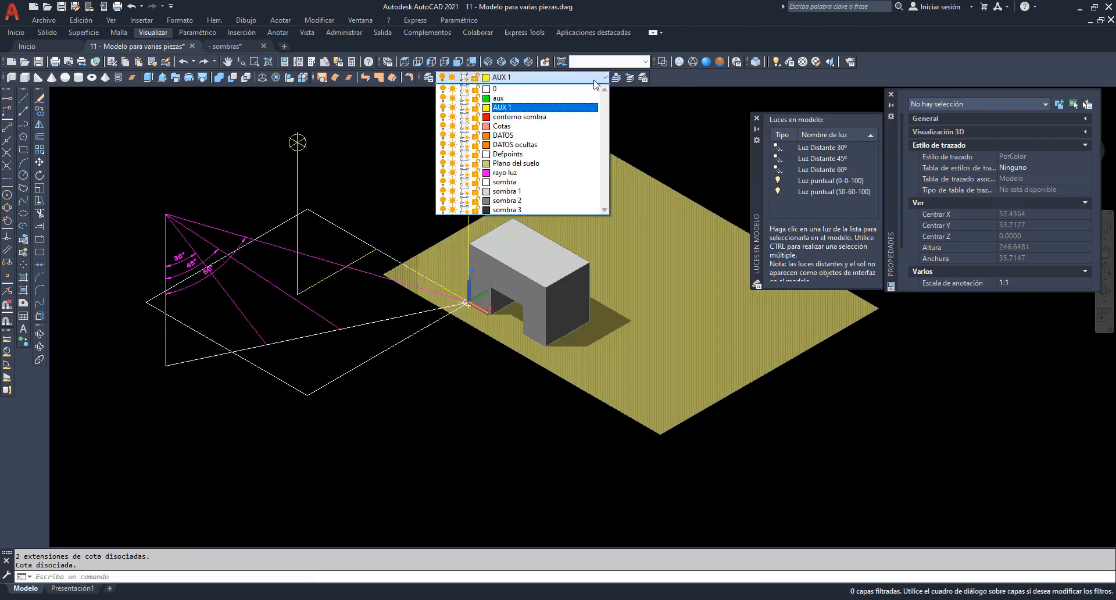
click(523, 88)
click(24, 99)
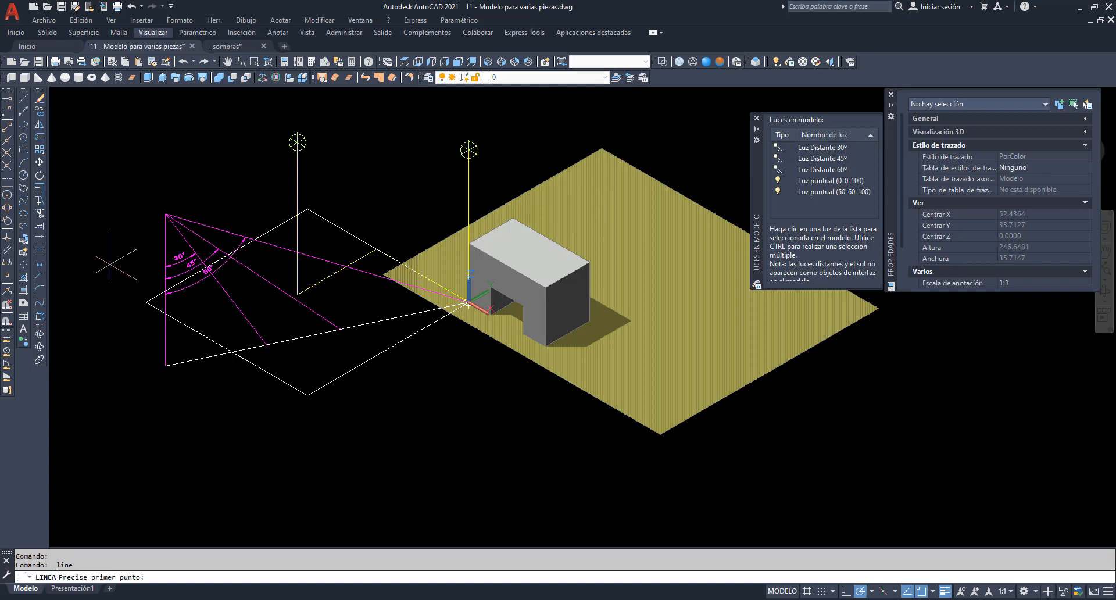
click(146, 303)
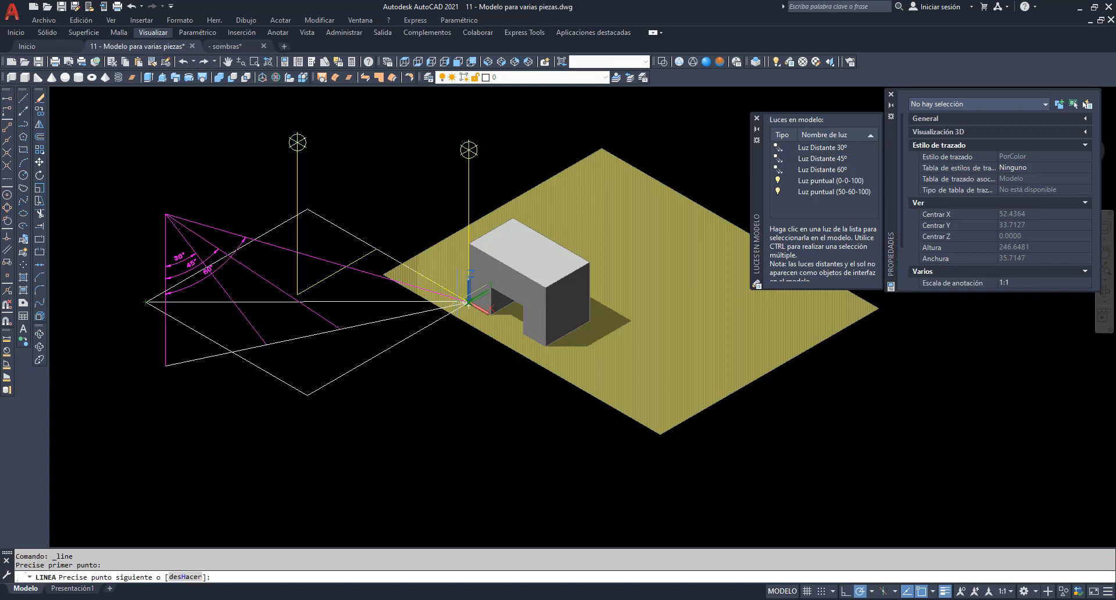
click(468, 302)
key(Return)
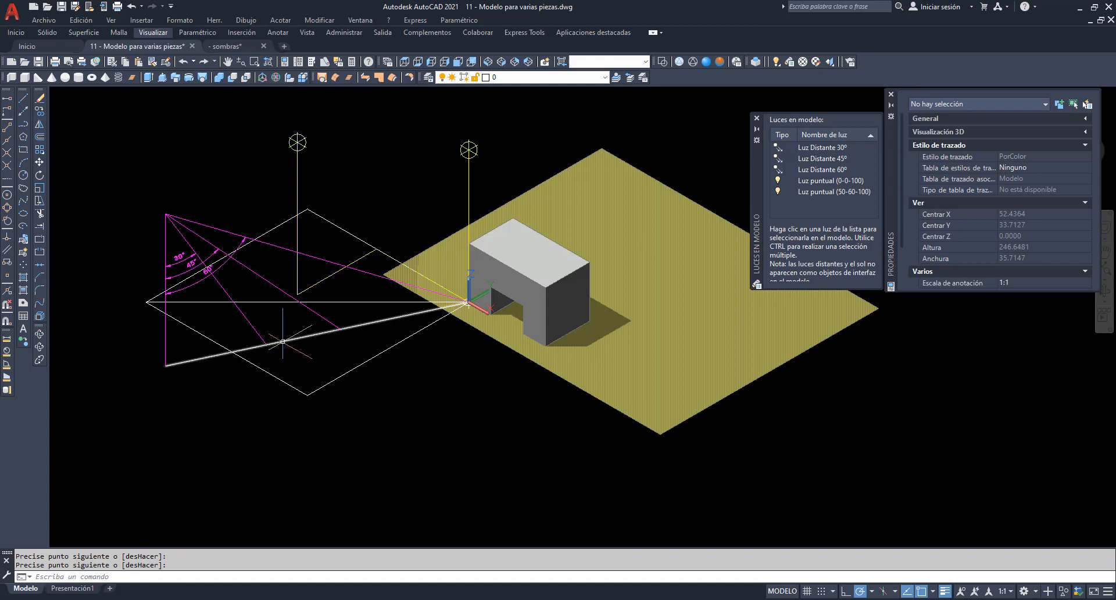
- Create a distant light from the rotated diagram's apex to the base end of its 30° ray, named 30º - 20º
mouse_move(282, 341)
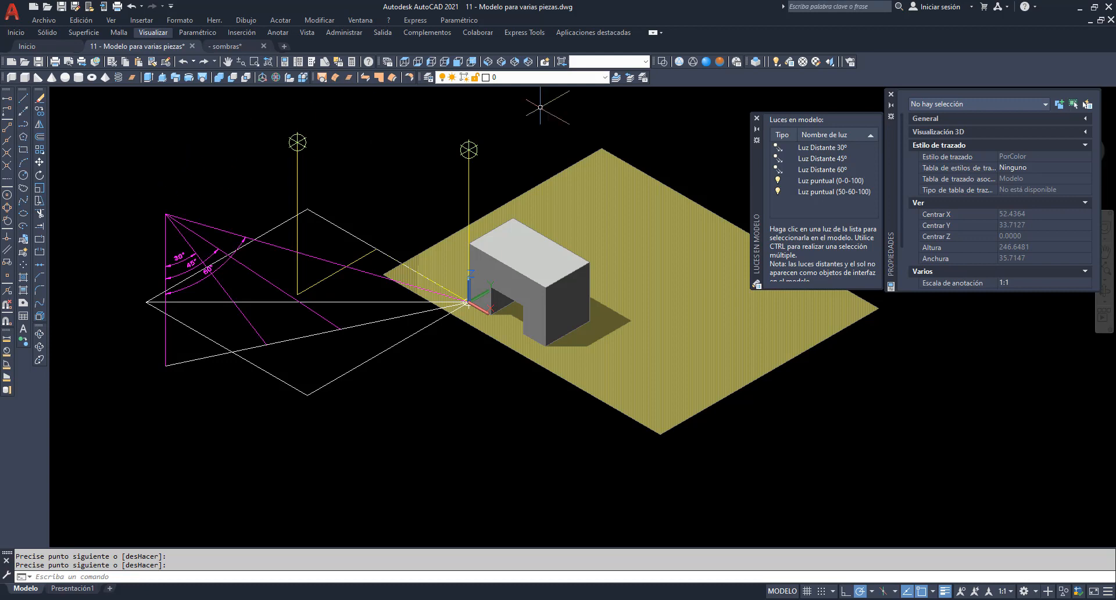
drag(779, 63, 779, 102)
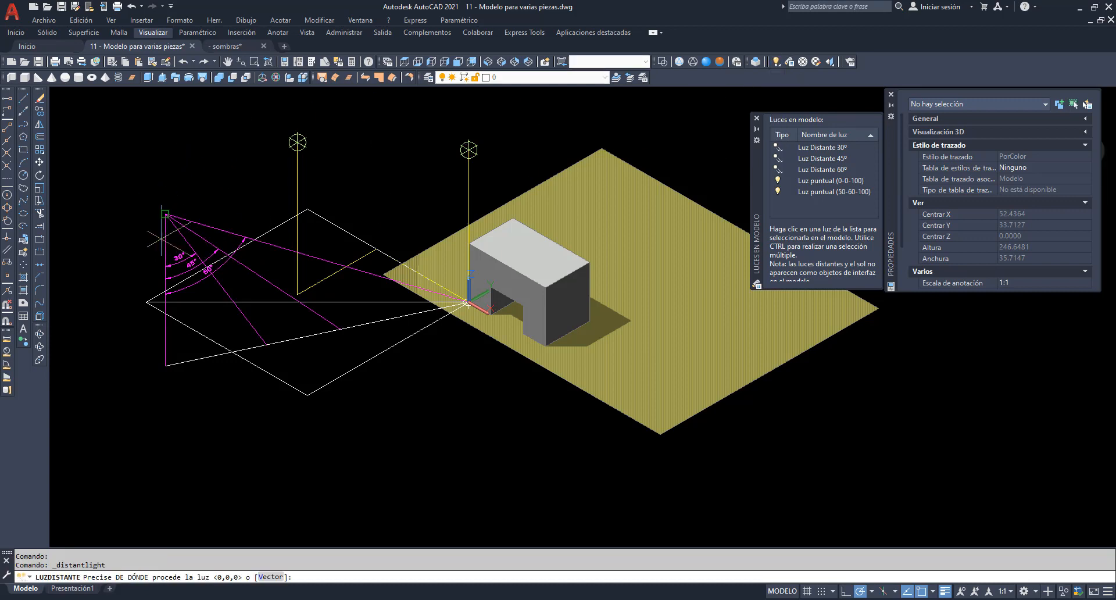
click(166, 213)
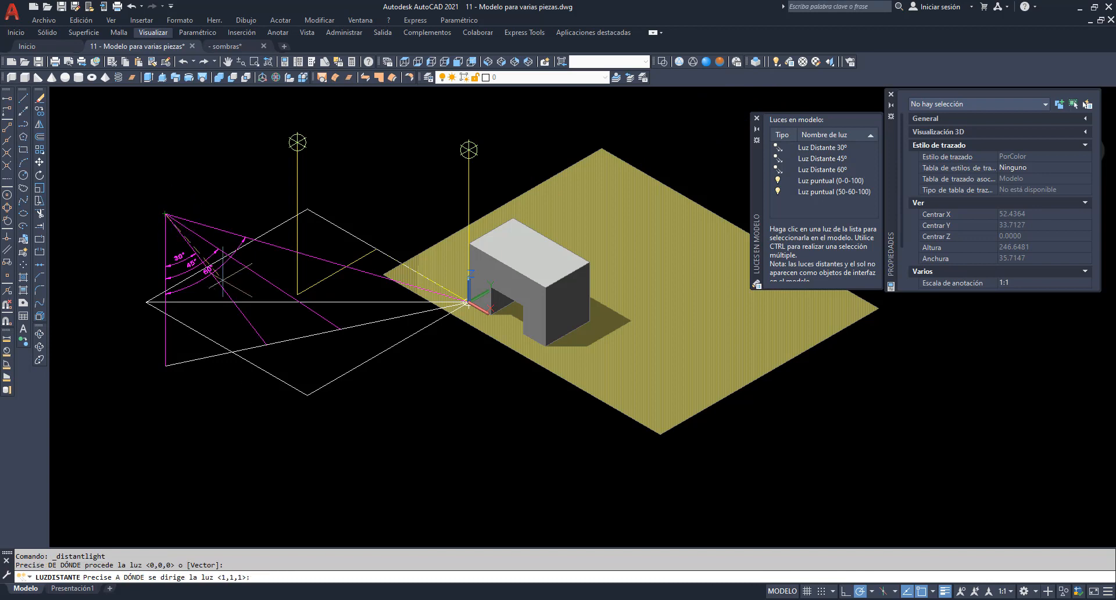
click(266, 345)
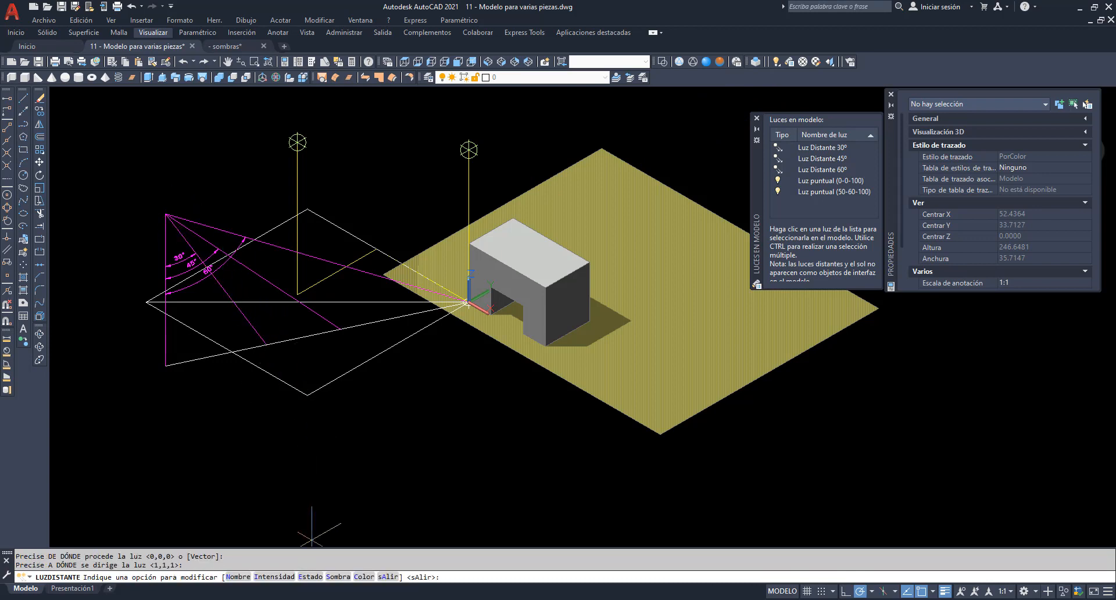
click(240, 578)
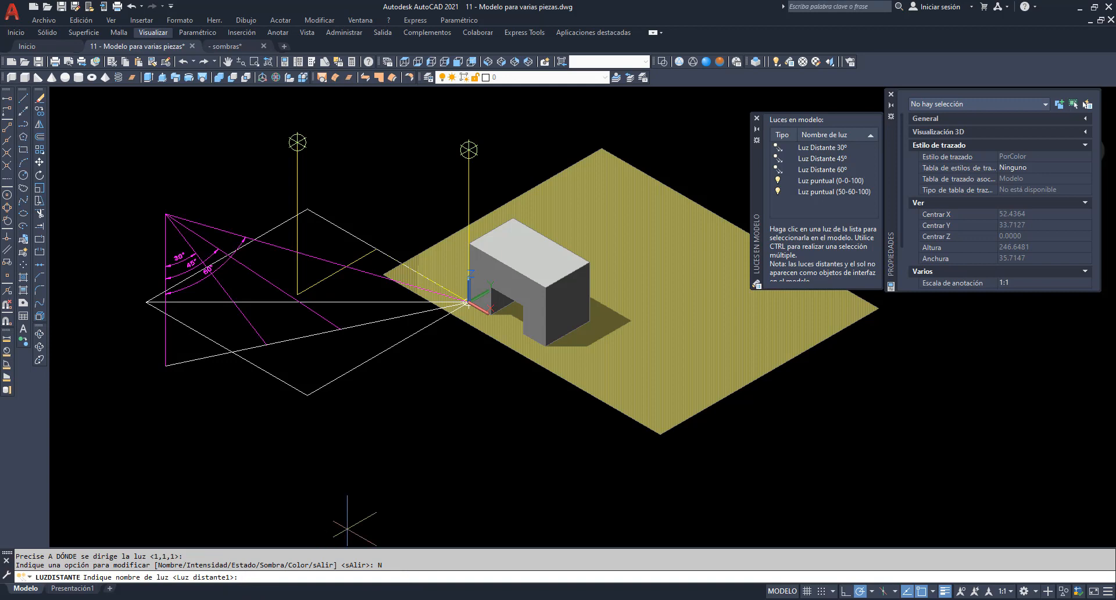
text(30º - 20º)
key(Return)
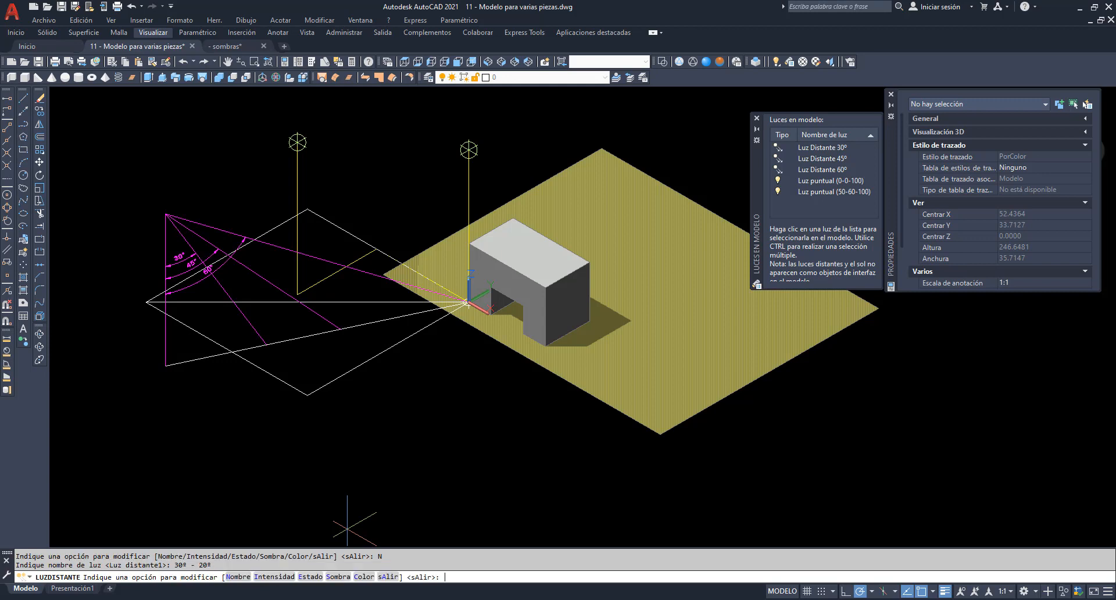
key(Return)
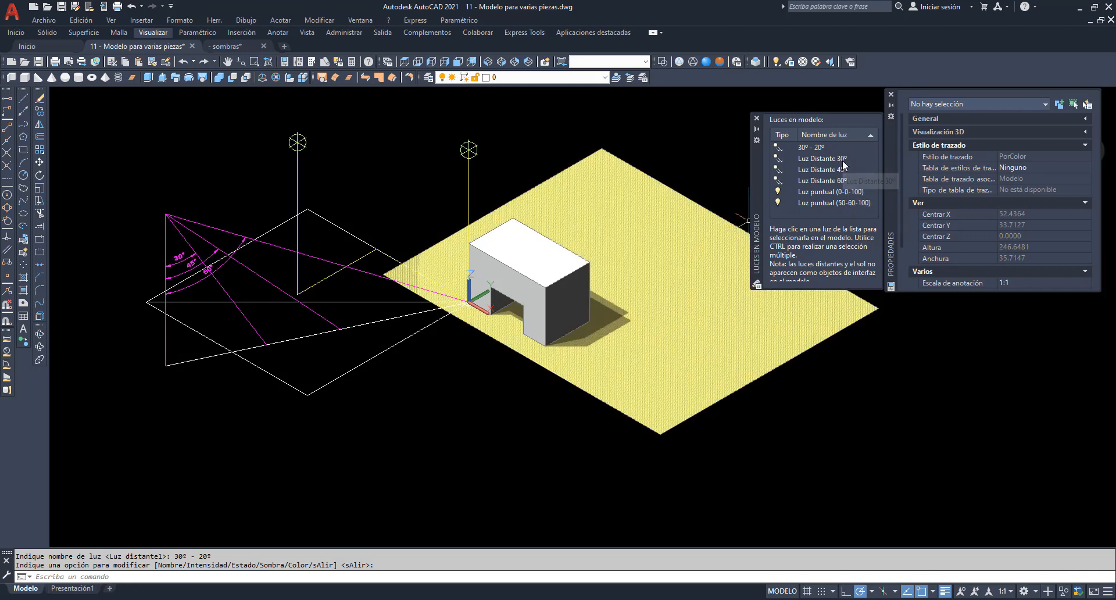
- Set the Luz Distante 30º light's state to Desactivado and select the 30º - 20º light to check its properties
click(821, 158)
click(1045, 152)
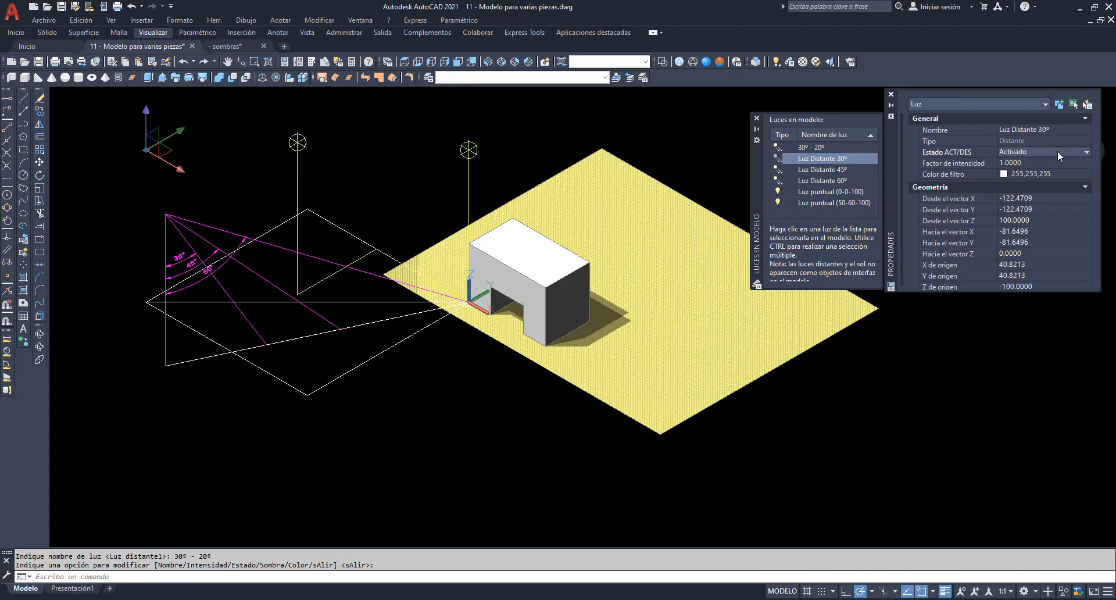
click(1086, 152)
click(1060, 170)
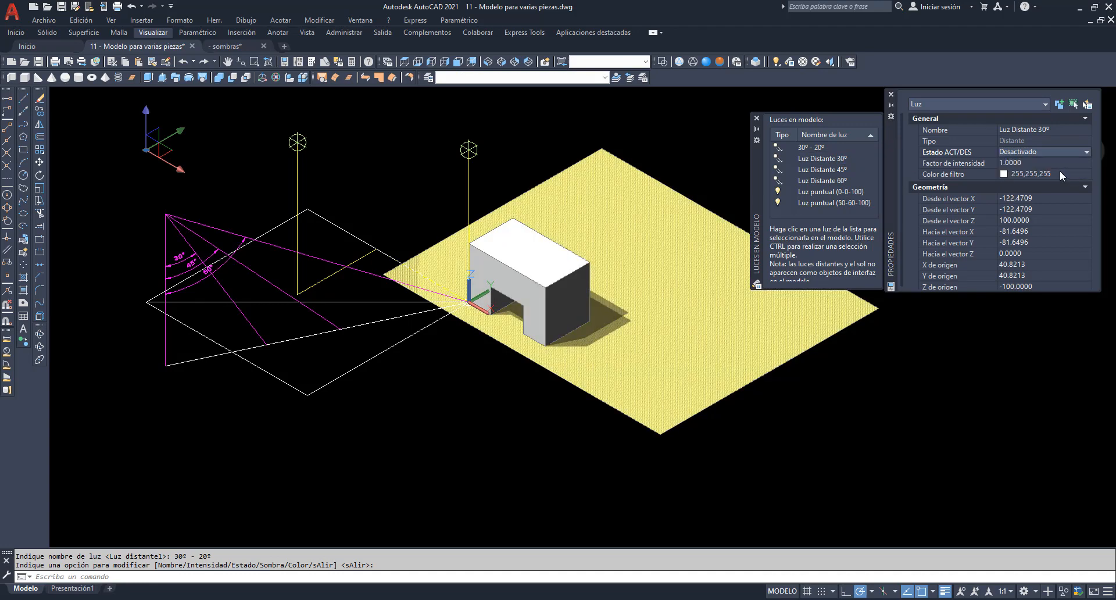
click(819, 150)
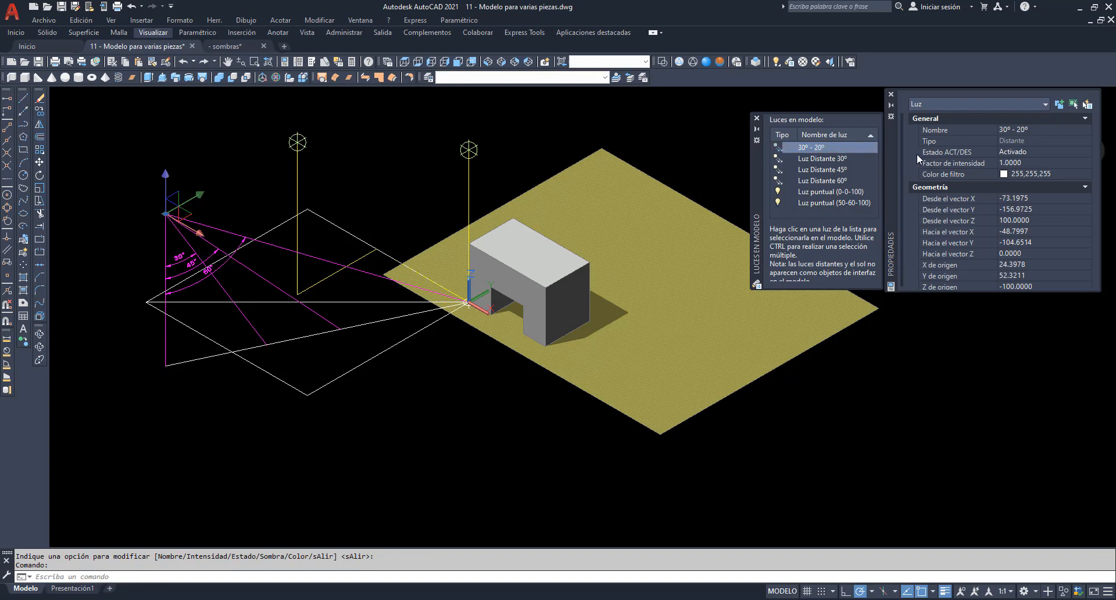
- Render a closer view of the inverted-U solid under the 30º - 20º light and view the image at 100% zoom
scroll(662, 307, up, 5)
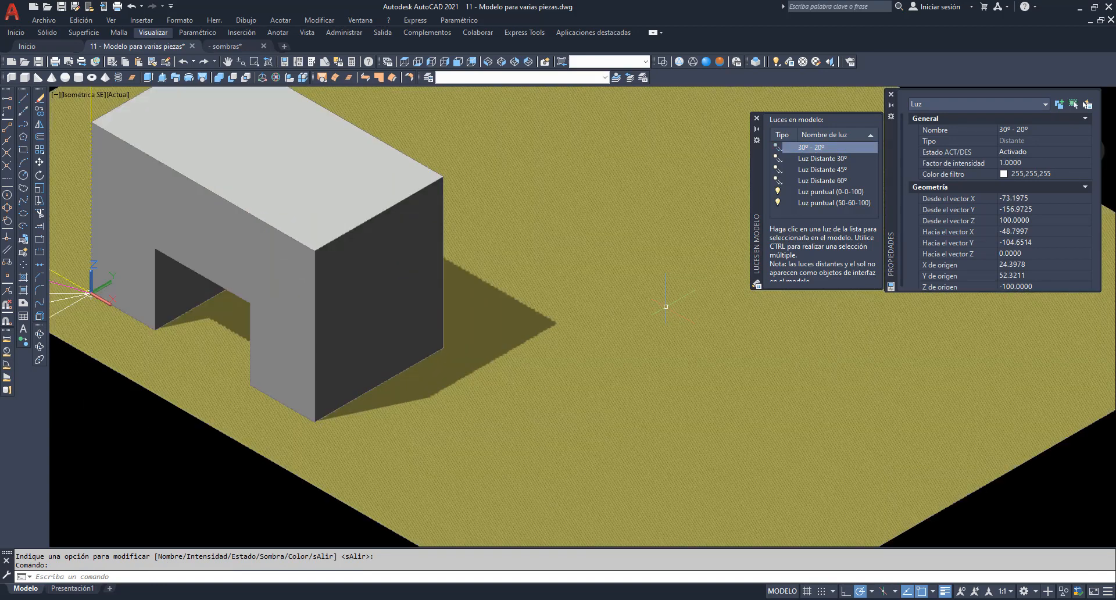
text(R)
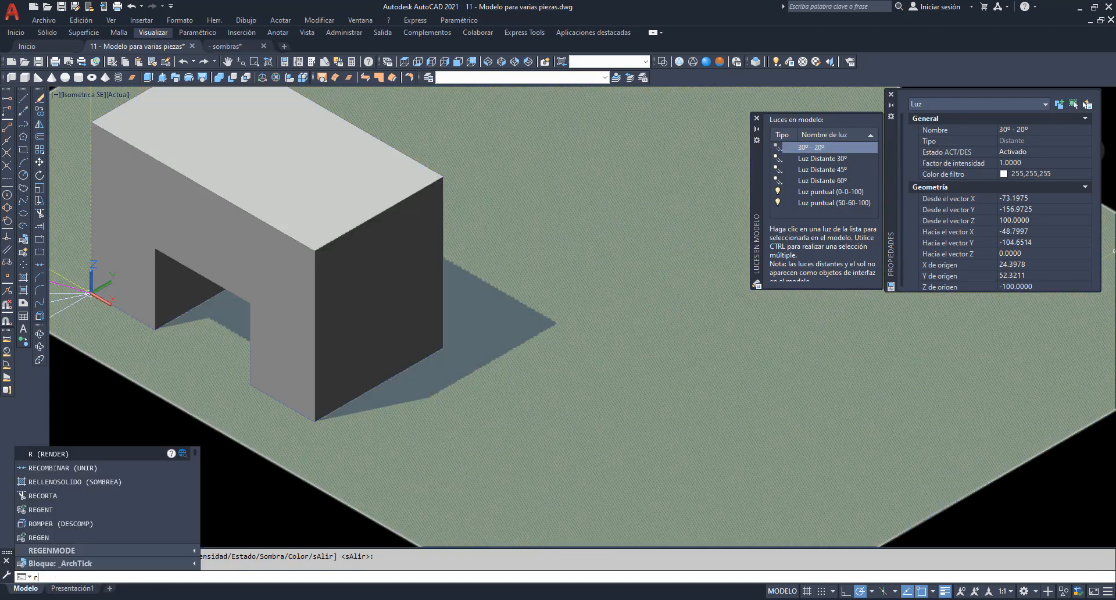
key(Return)
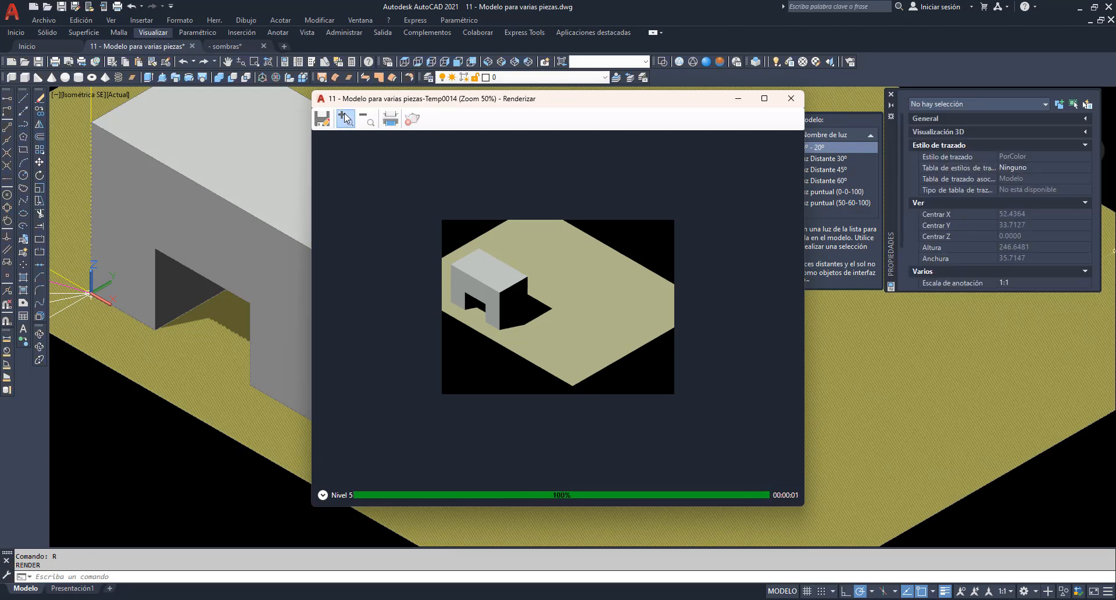
click(344, 117)
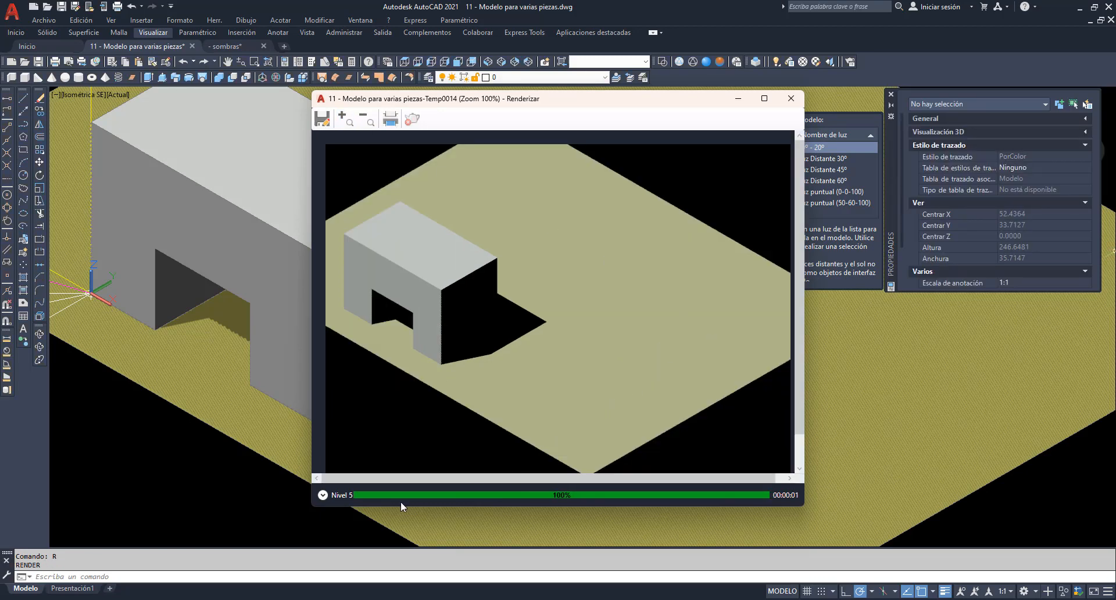
- Check the render history list, collapse it, and close the render window to return to the drawing
click(322, 498)
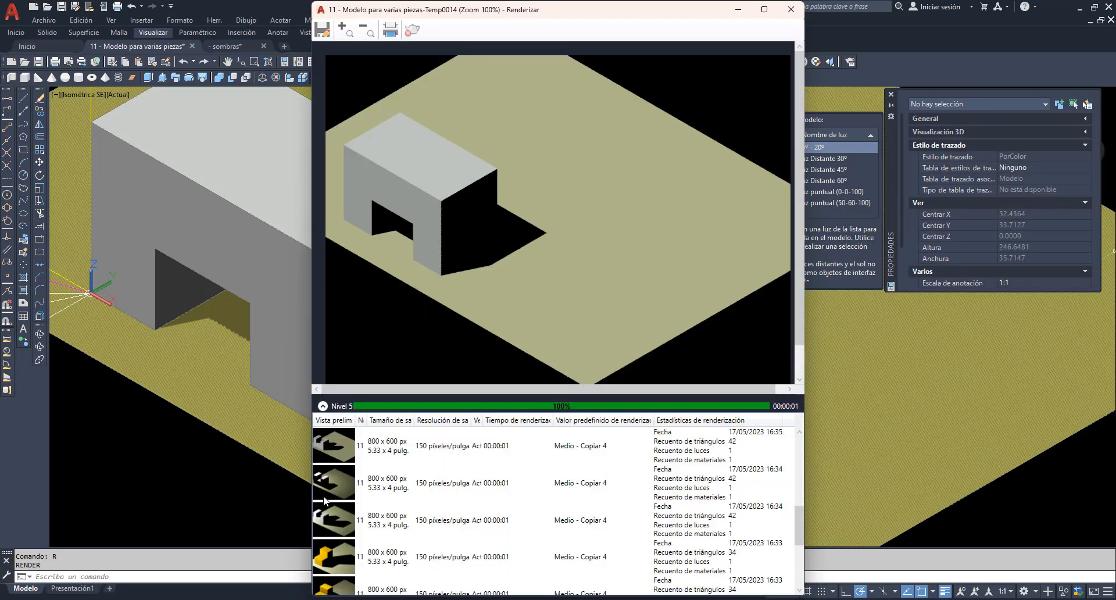
click(323, 407)
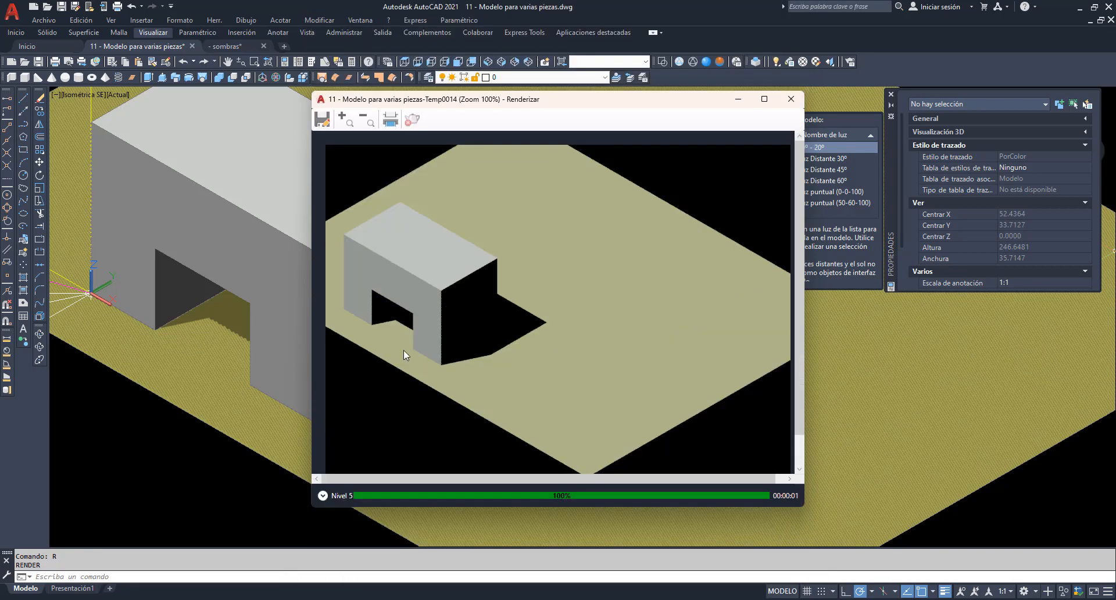
click(791, 99)
scroll(792, 325, down, 2)
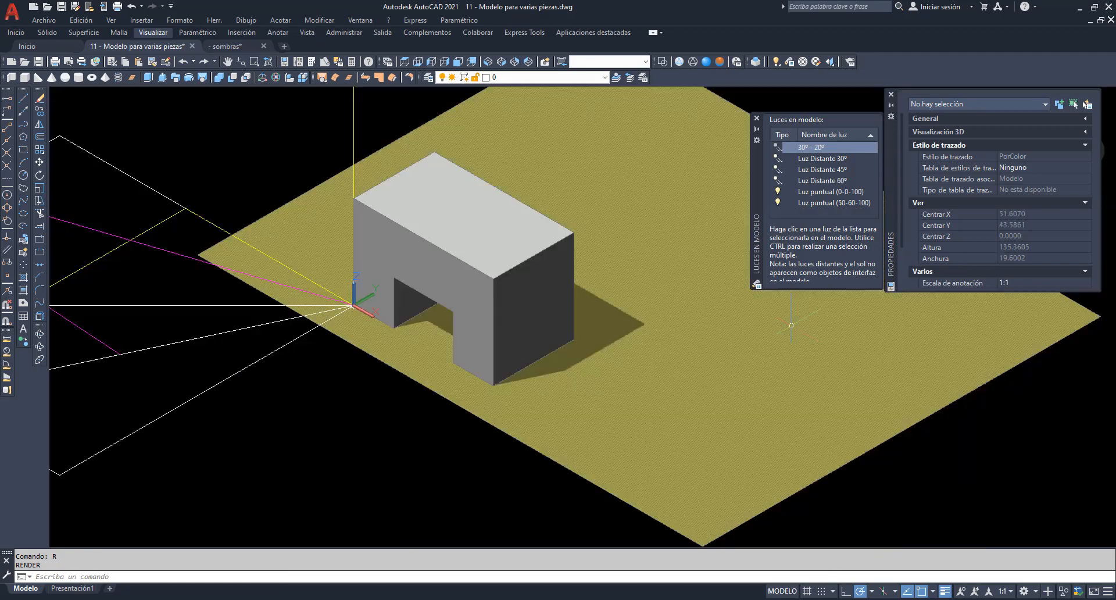
scroll(792, 325, down, 2)
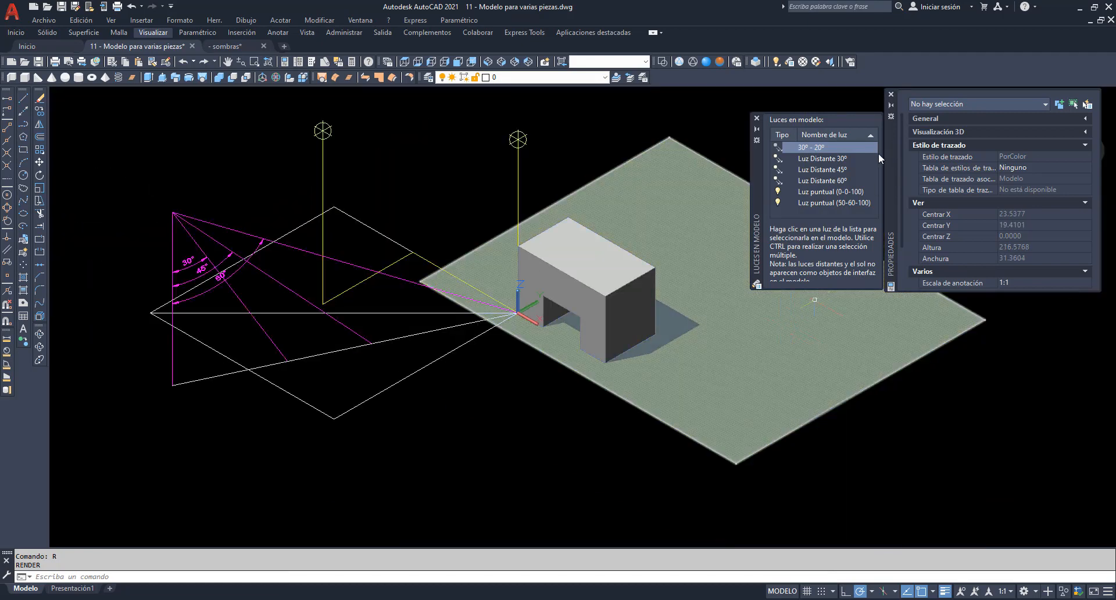